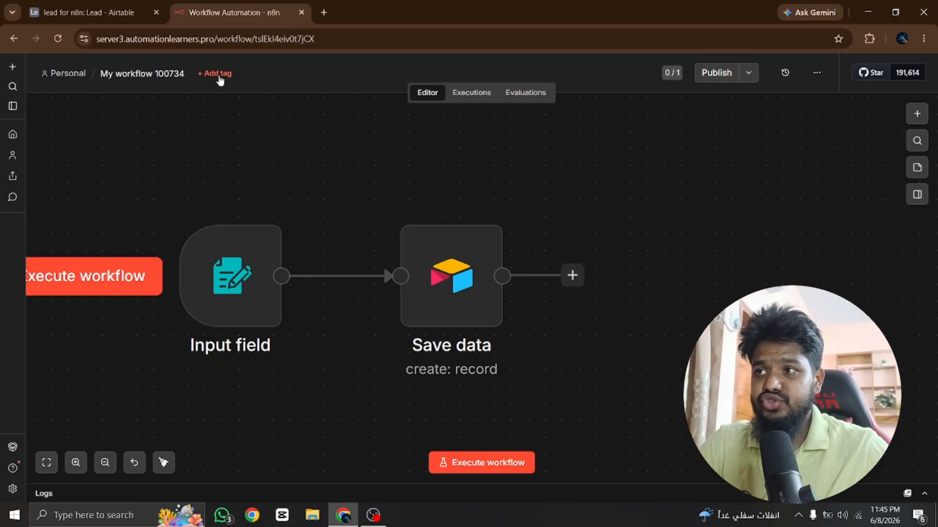
left_click(107, 3)
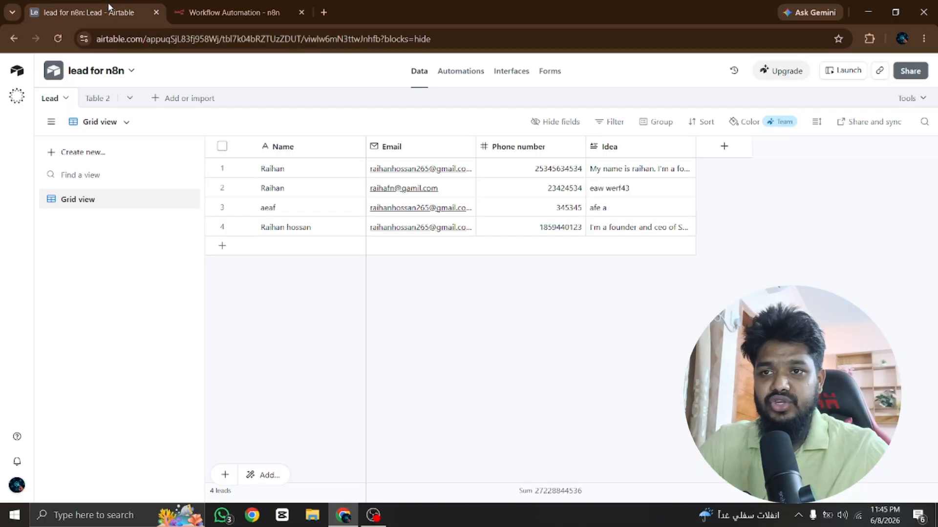
left_click(711, 151)
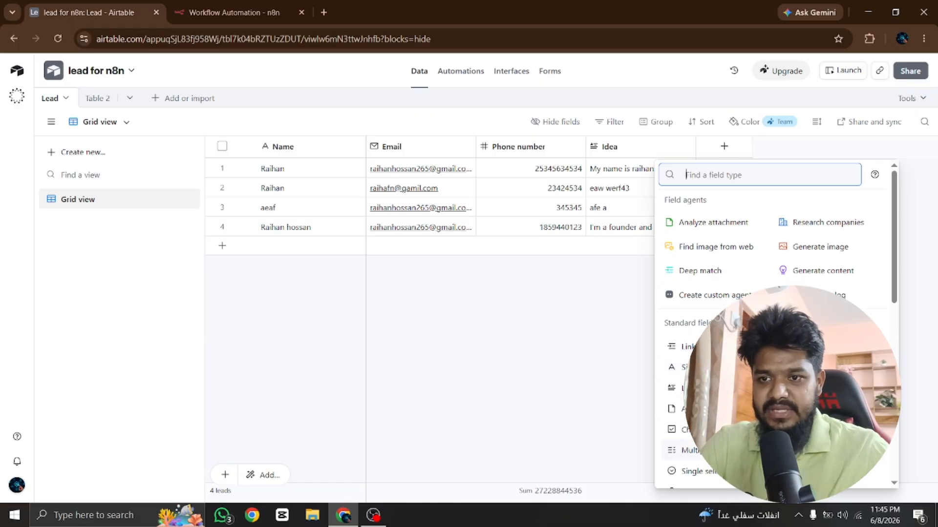
scroll(772, 322, "down", 1)
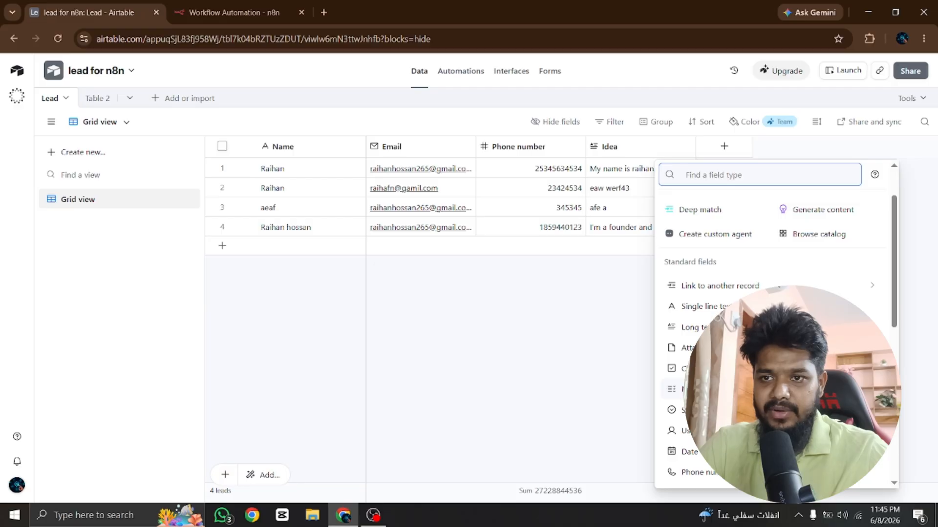
scroll(771, 341, "down", 1)
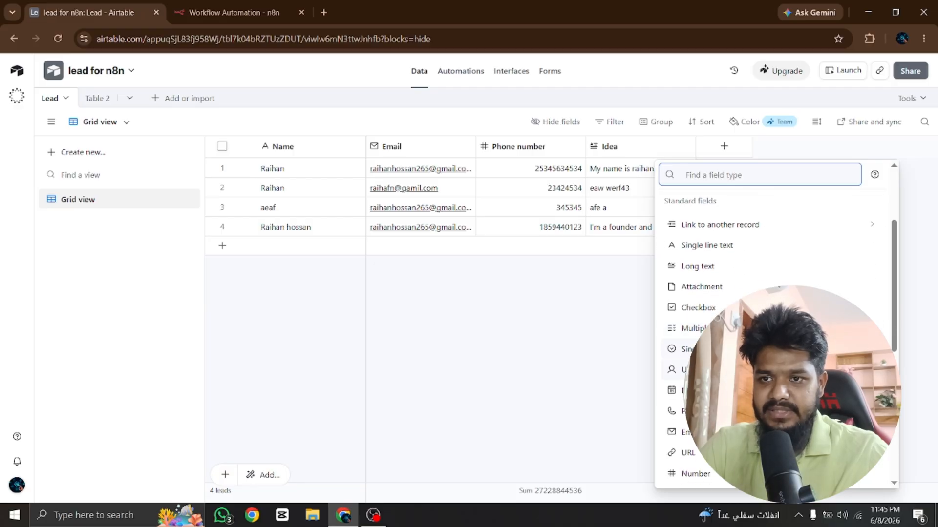
key("ctrl+Tab")
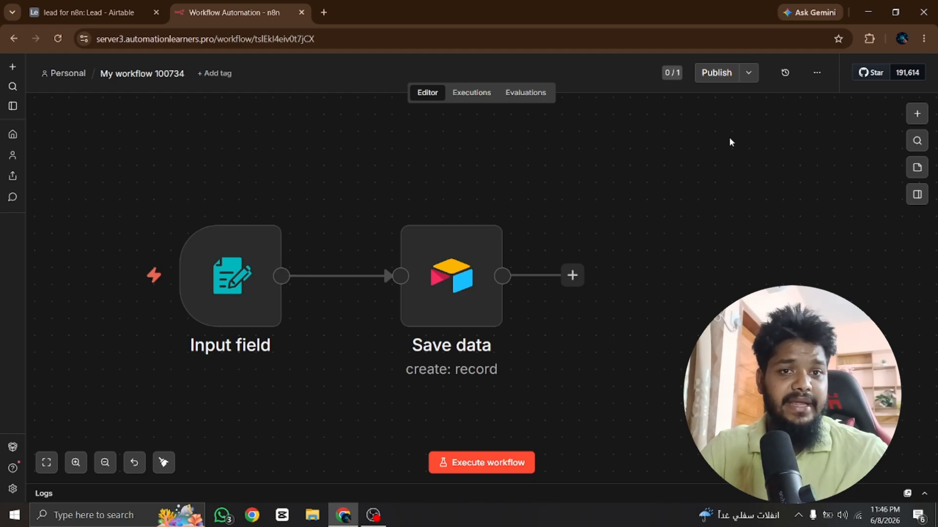
Switch to Airtable and set up a new Multiple select field in the Lead table with AI Automation as its first option
left_click(116, 13)
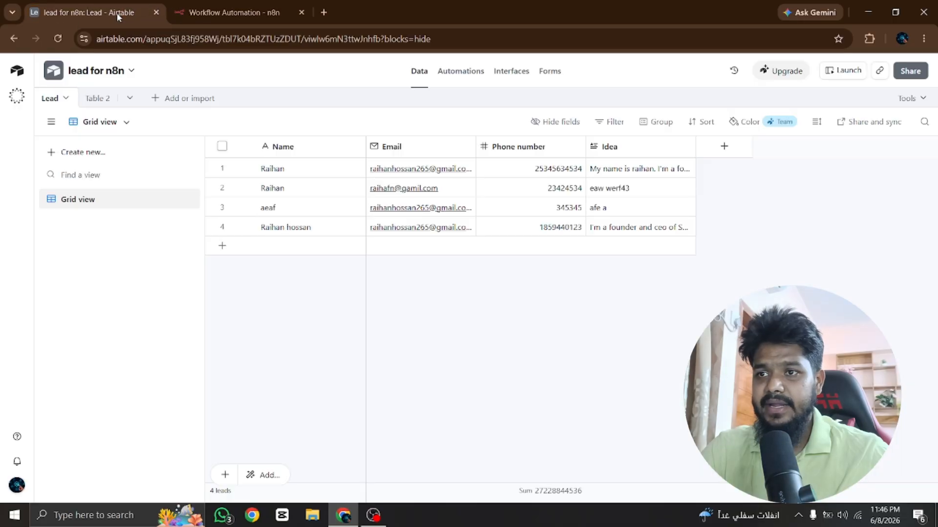
left_click(723, 148)
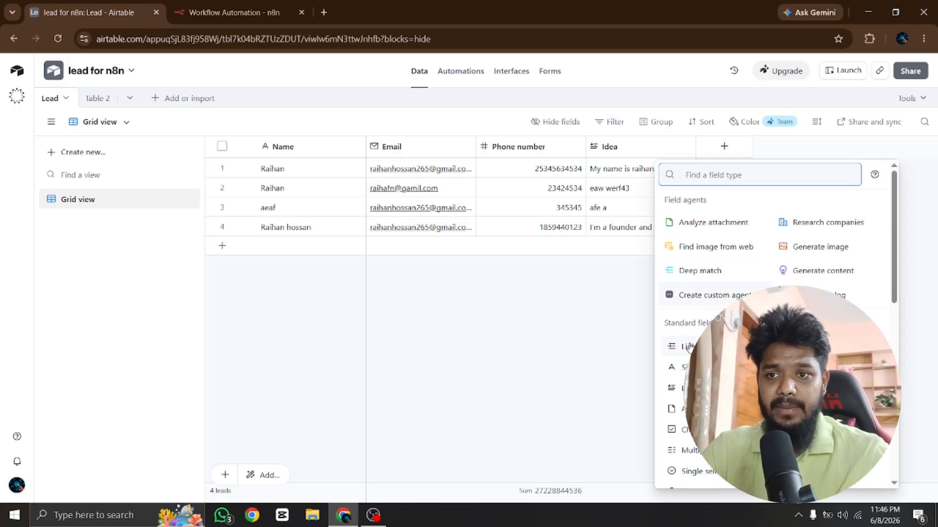
left_click(699, 454)
left_click(699, 321)
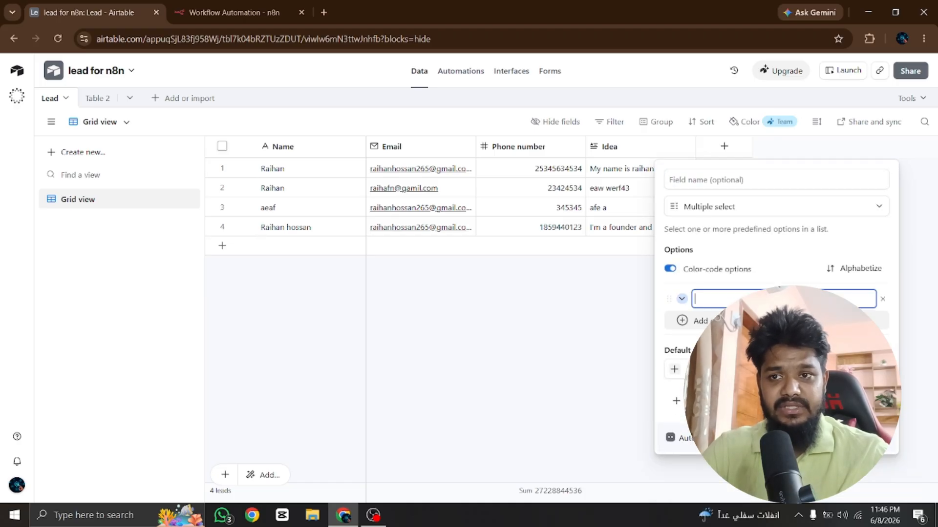
type("AI A")
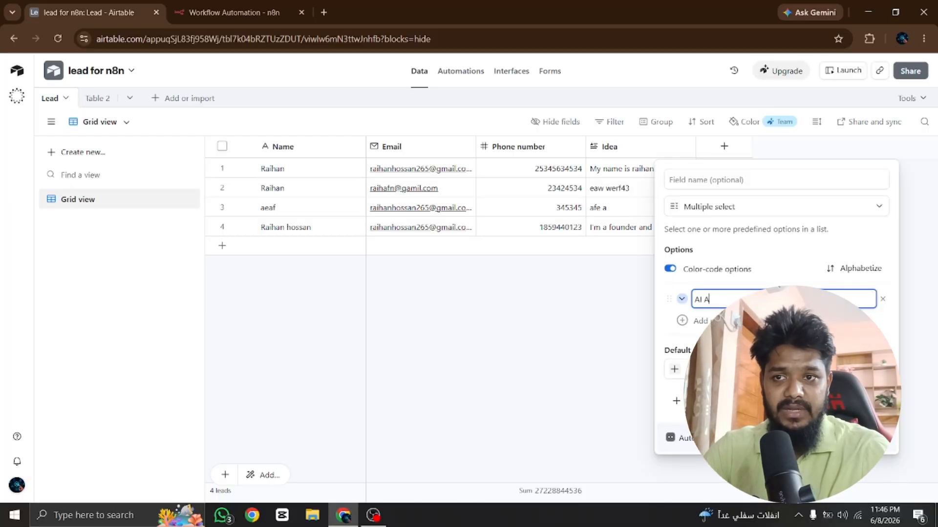
type("utom")
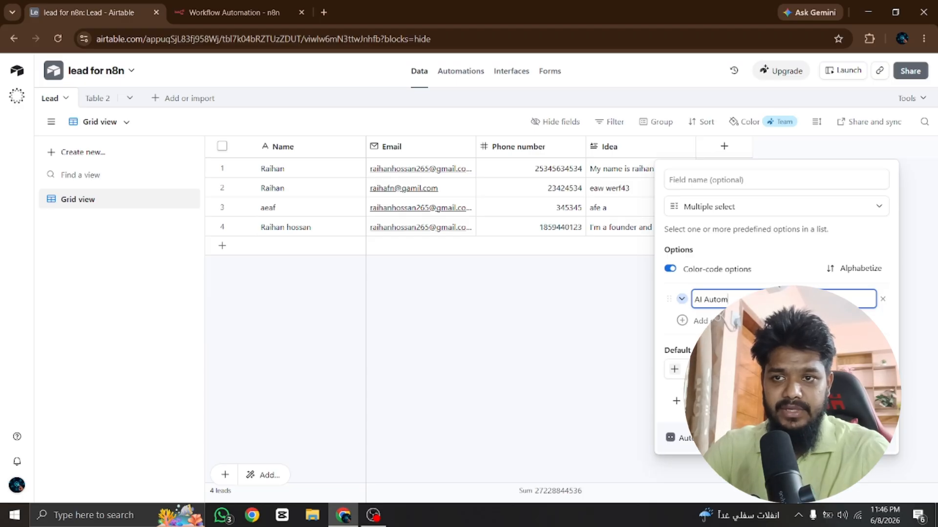
type("ation")
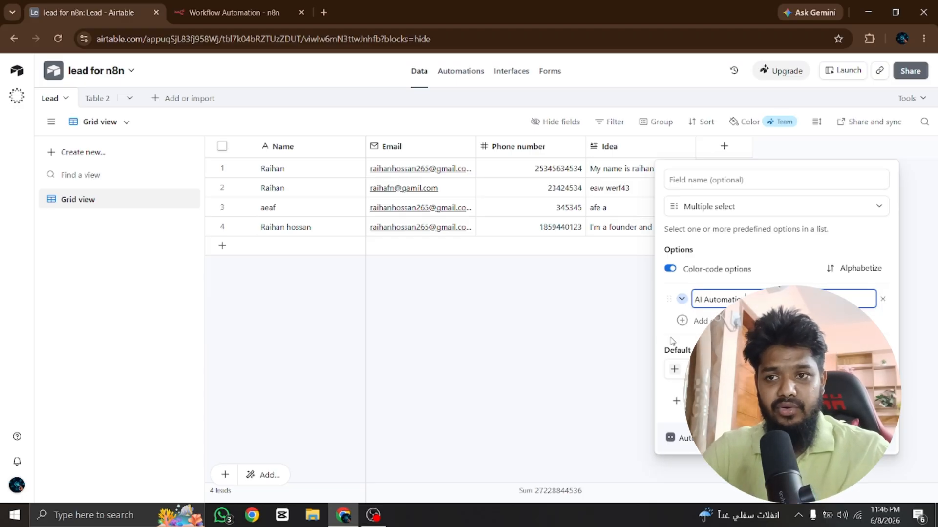
key("Return")
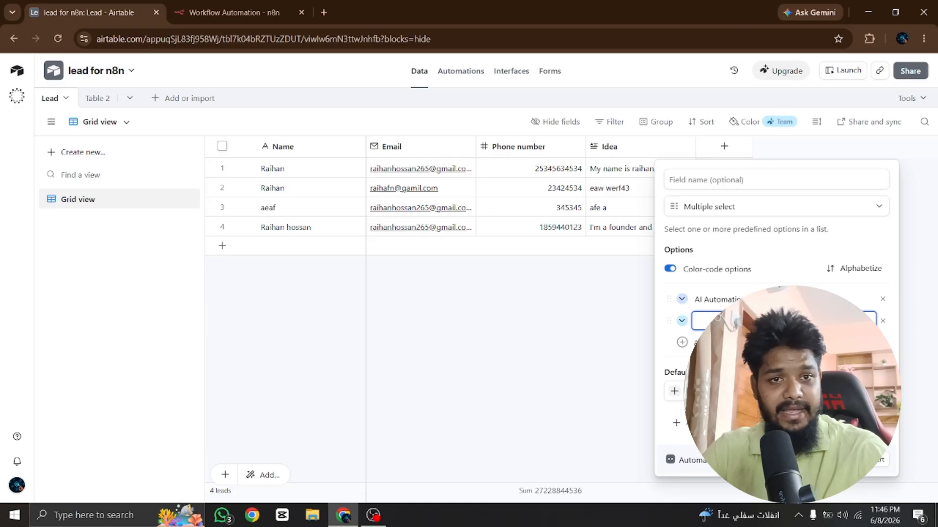
Add two more options below AI Automation and create the multiple select field
type("AI A")
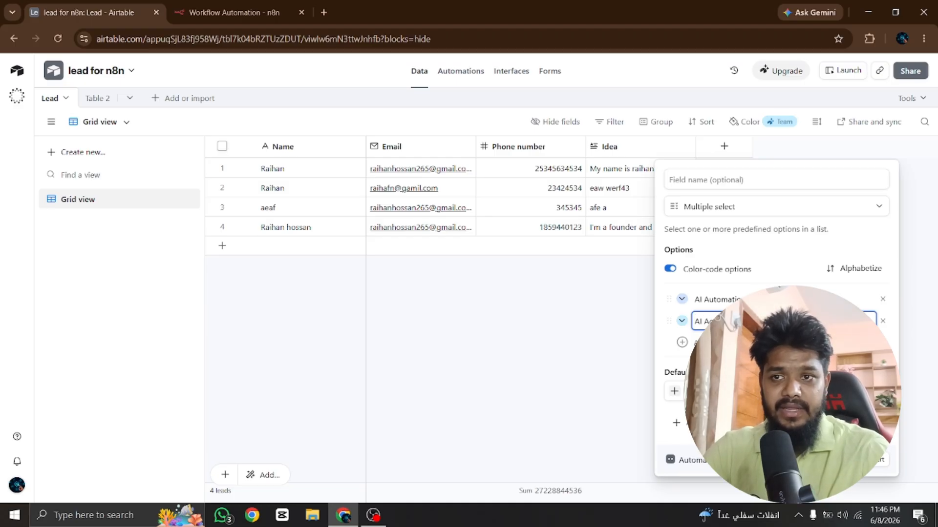
key("Return")
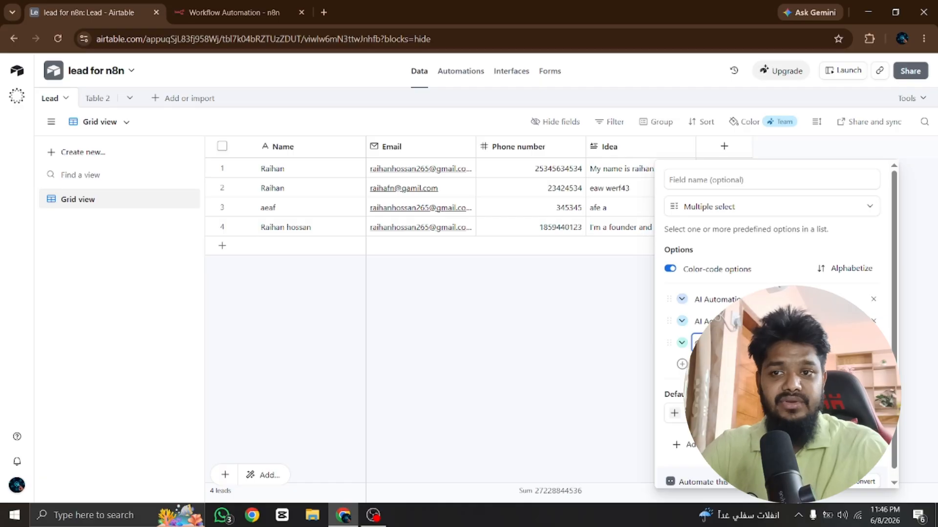
left_click(850, 444)
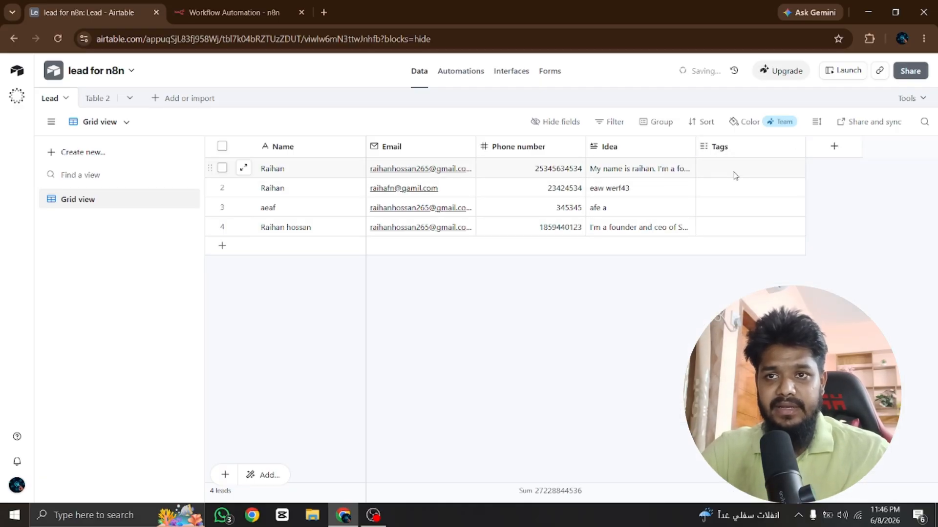
Rename the Tags field in the Lead table as Needed Service
left_click(726, 149)
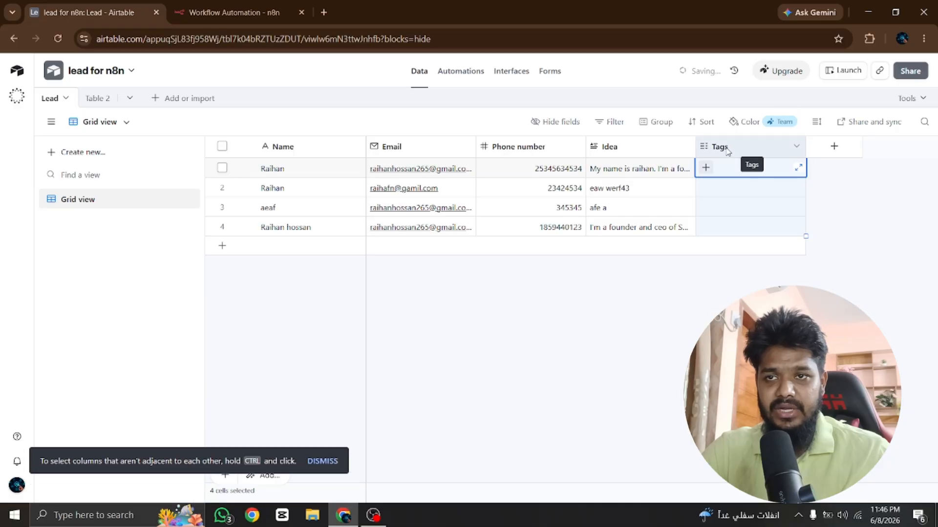
double_click(725, 149)
key("BackSpace")
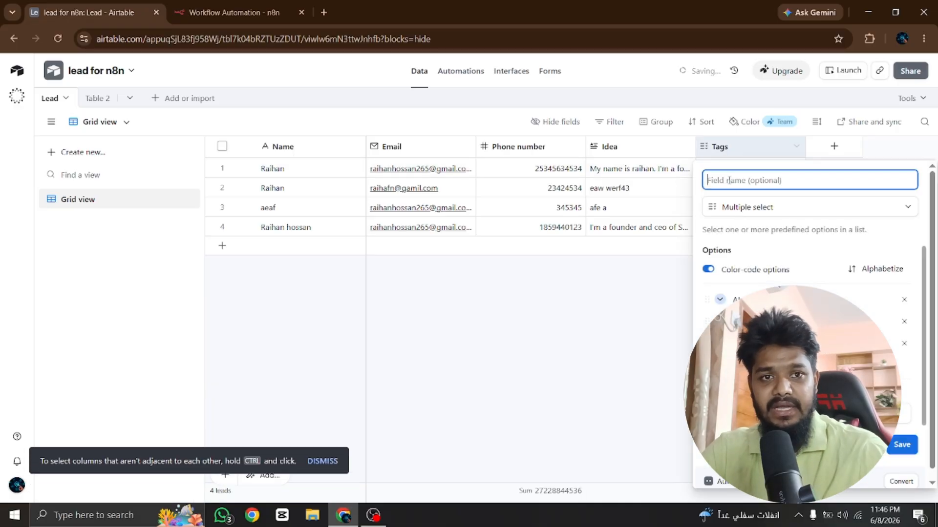
type("Need")
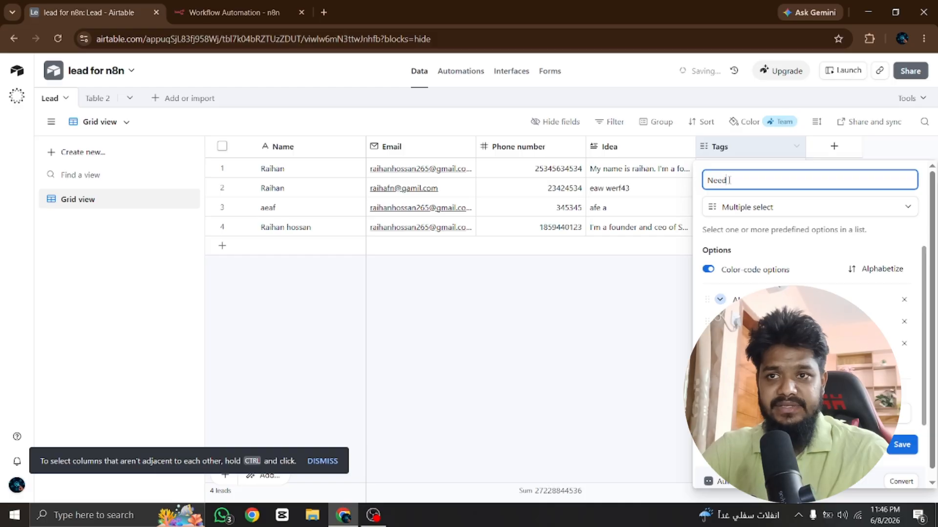
type("ed S")
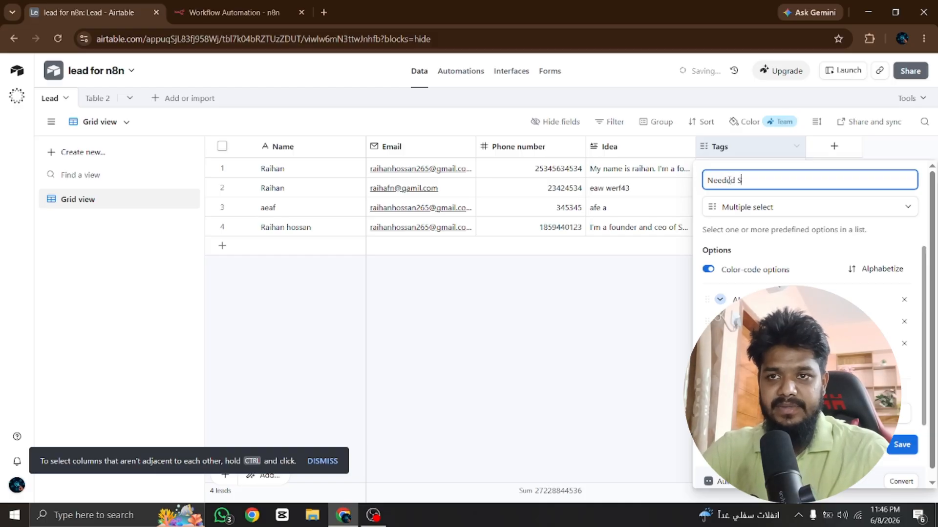
type("ervice")
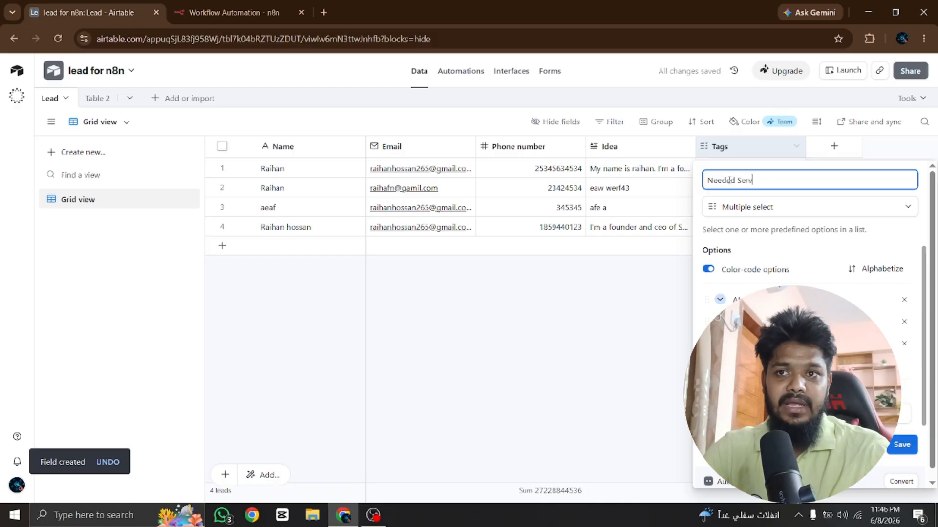
key("Return")
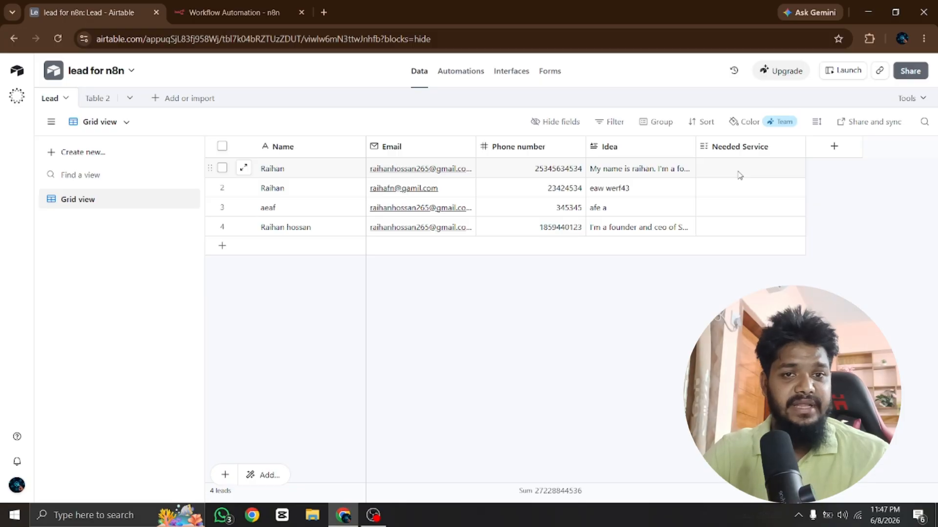
Switch to n8n and add a form element of type Dropdown to the Input field node
left_click(246, 11)
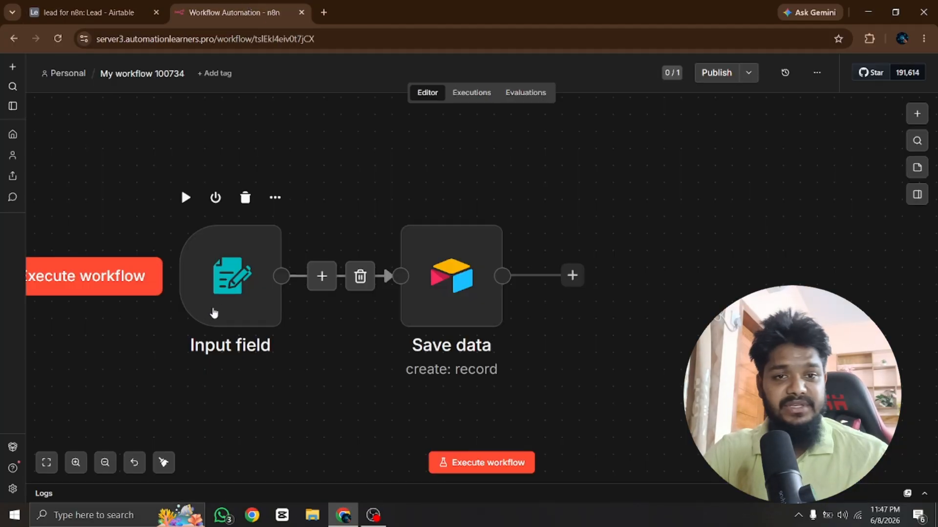
double_click(215, 307)
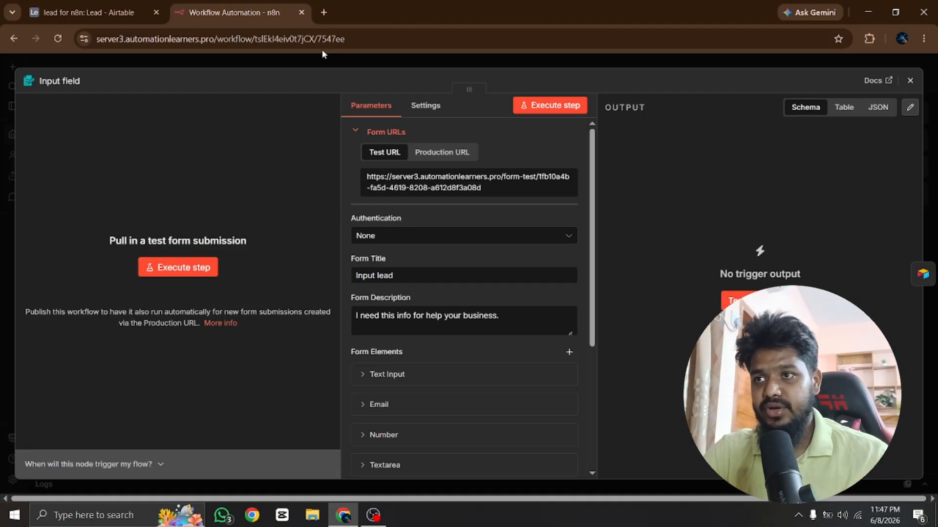
left_click(312, 58)
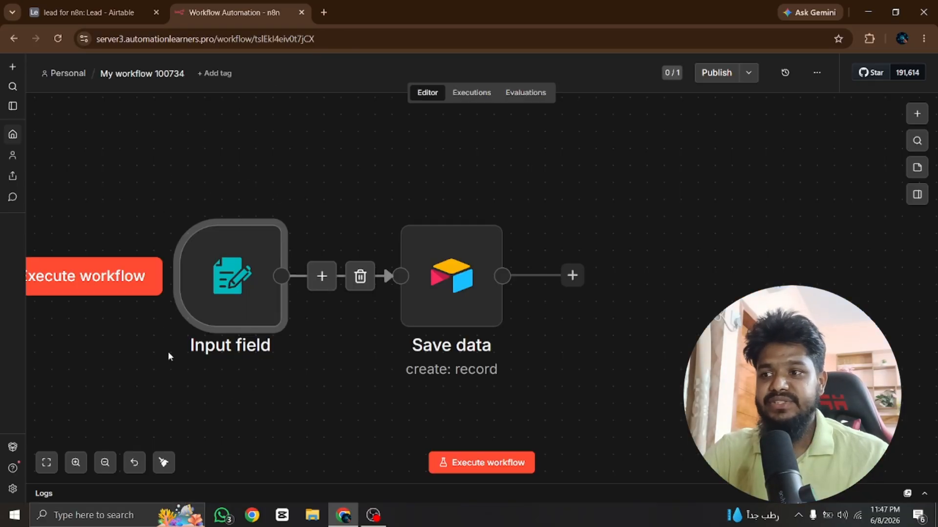
double_click(221, 280)
scroll(397, 324, "down", 2)
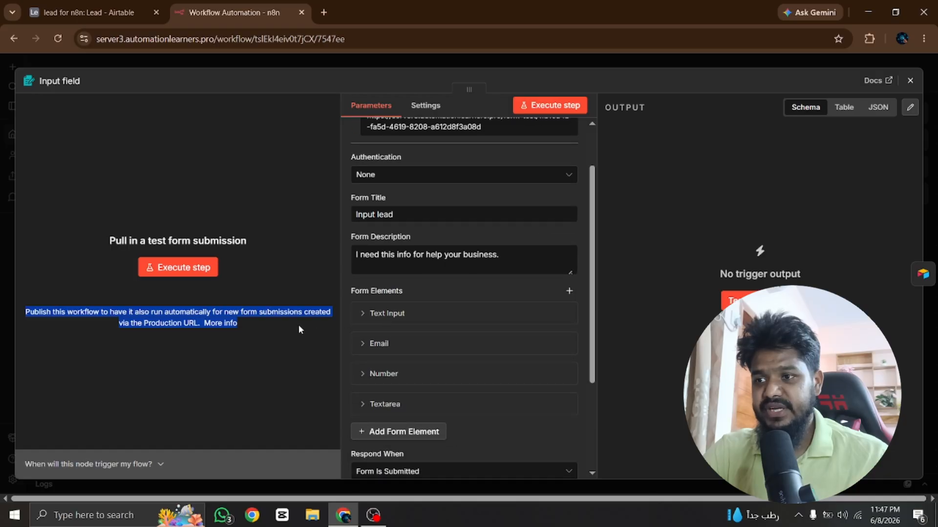
left_click(297, 324)
scroll(384, 318, "down", 2)
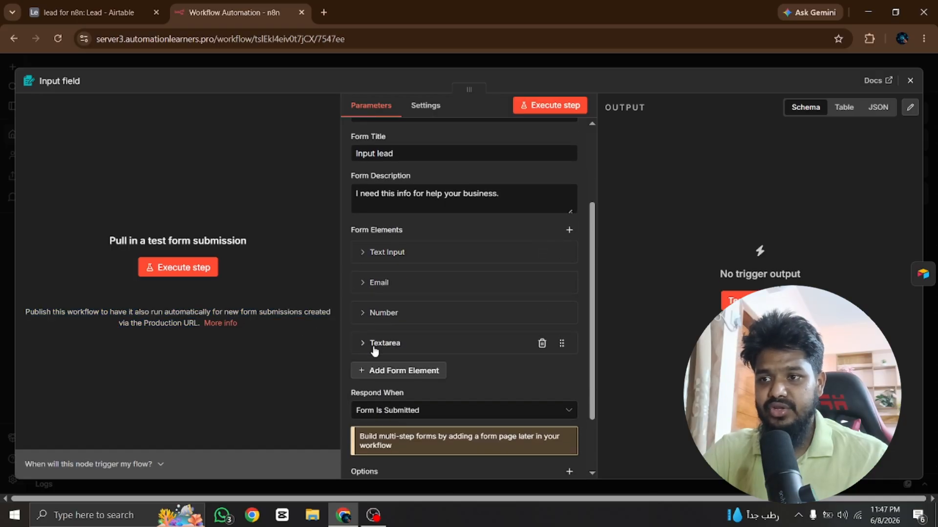
left_click(379, 372)
scroll(433, 373, "down", 3)
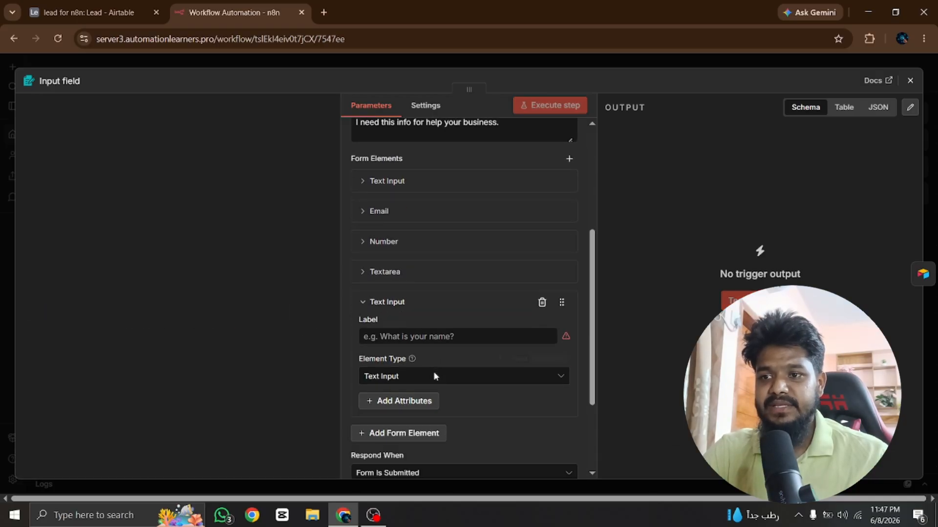
left_click(419, 326)
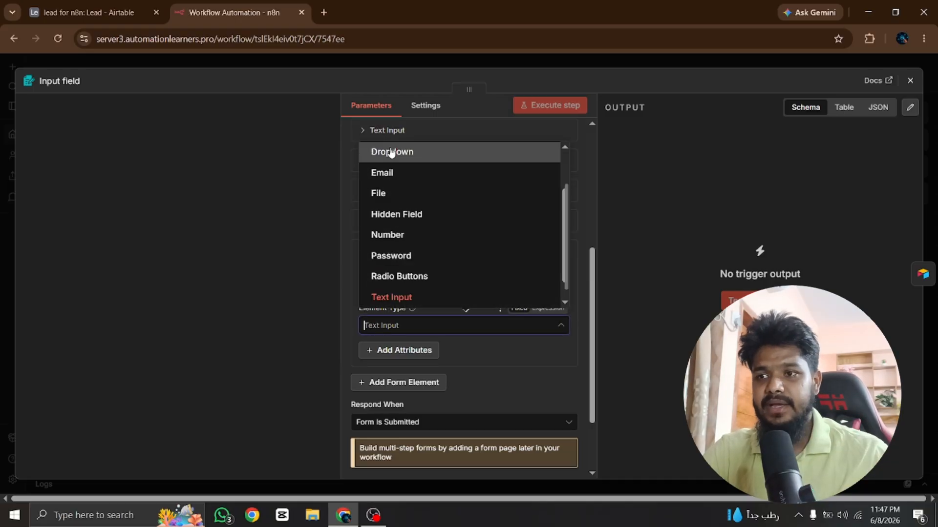
left_click(391, 153)
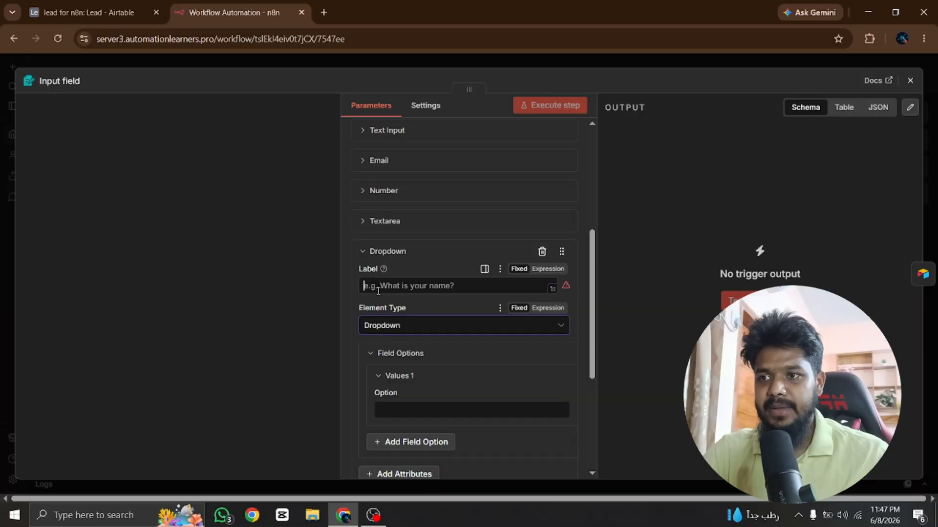
Copy the Needed Service field name from Airtable and use it as the label of the n8n dropdown element
left_click(377, 288)
left_click(88, 12)
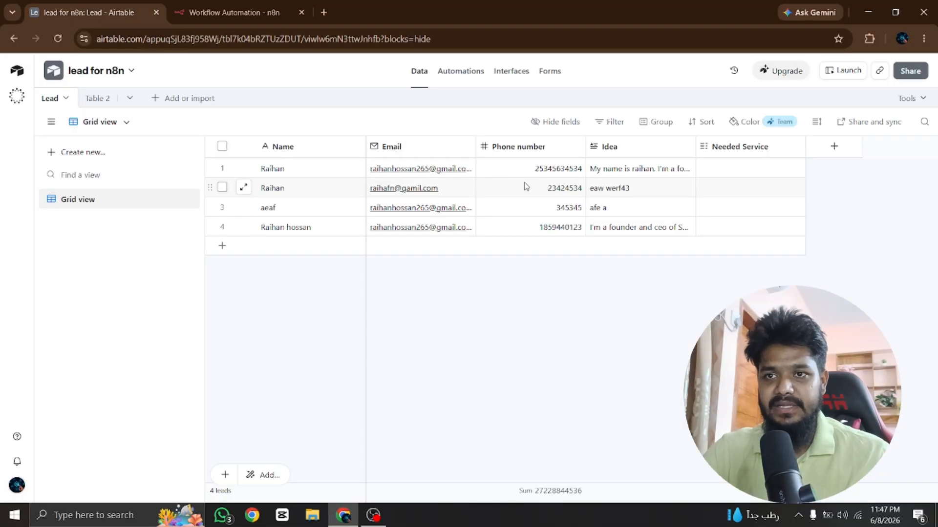
double_click(750, 147)
key("ctrl+c")
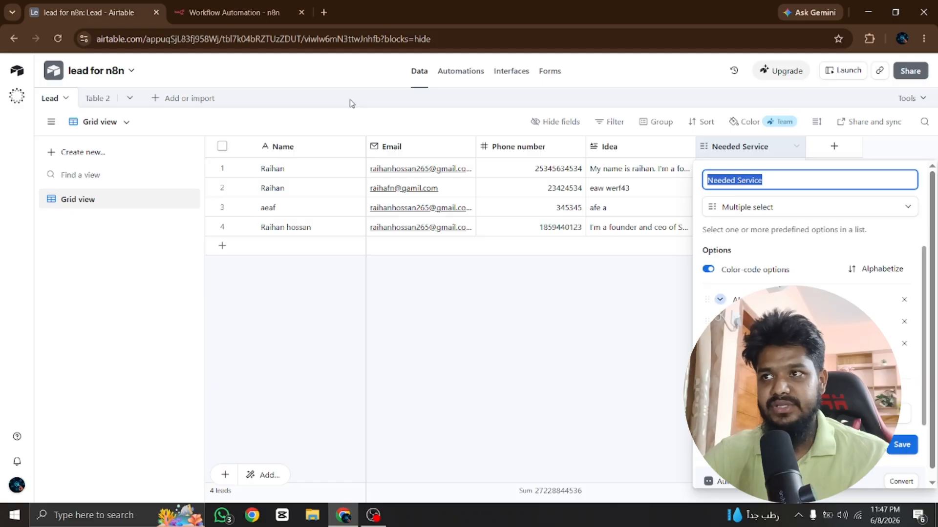
key("ctrl+Tab")
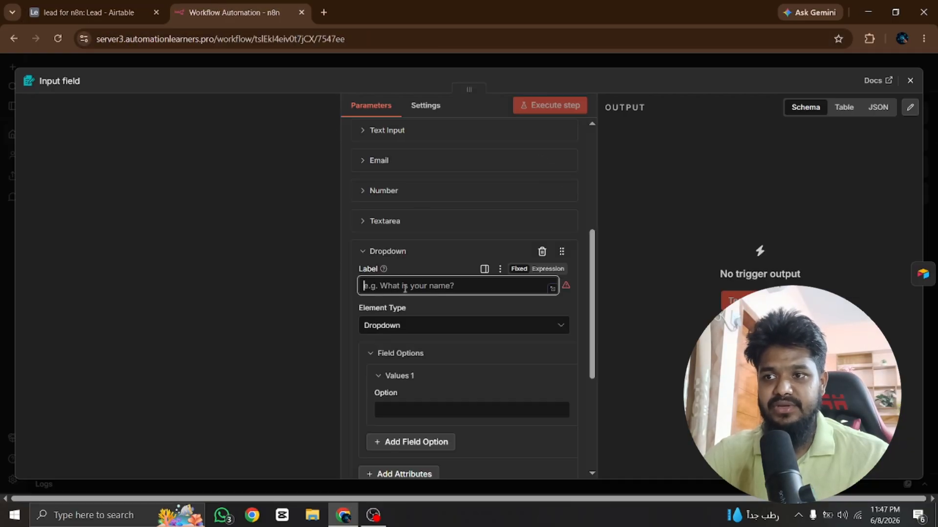
key("ctrl+v")
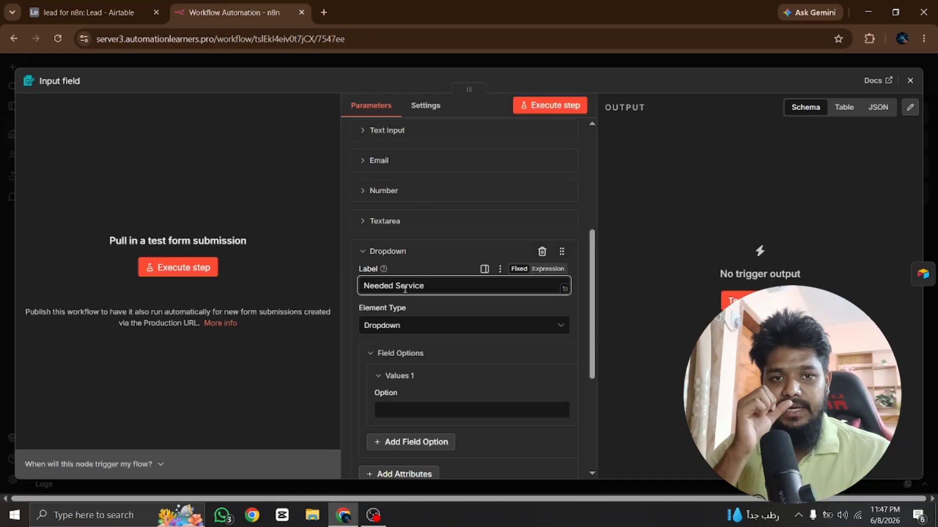
Copy the Needed Service options AI Automation, AI Agent and GoHighLevel from the Airtable field for use in the n8n Dropdown element
left_click(412, 330)
left_click(391, 152)
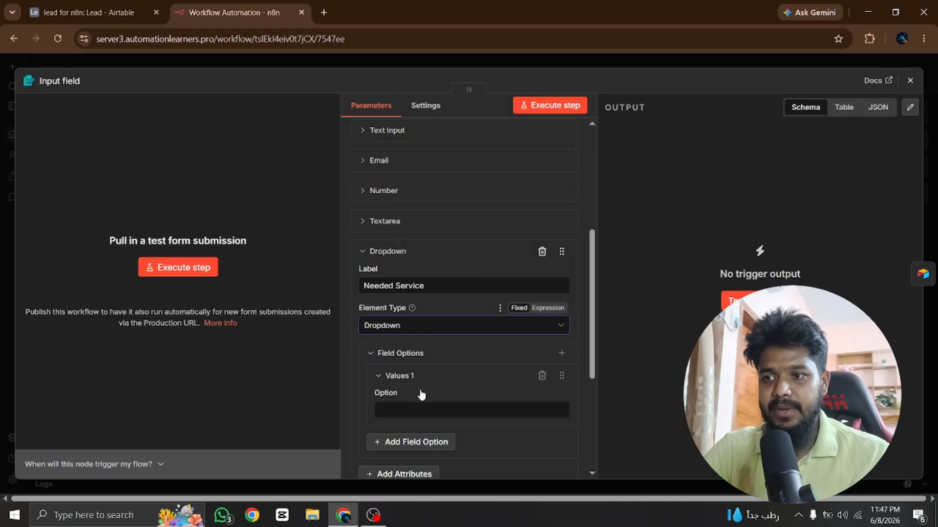
left_click(412, 406)
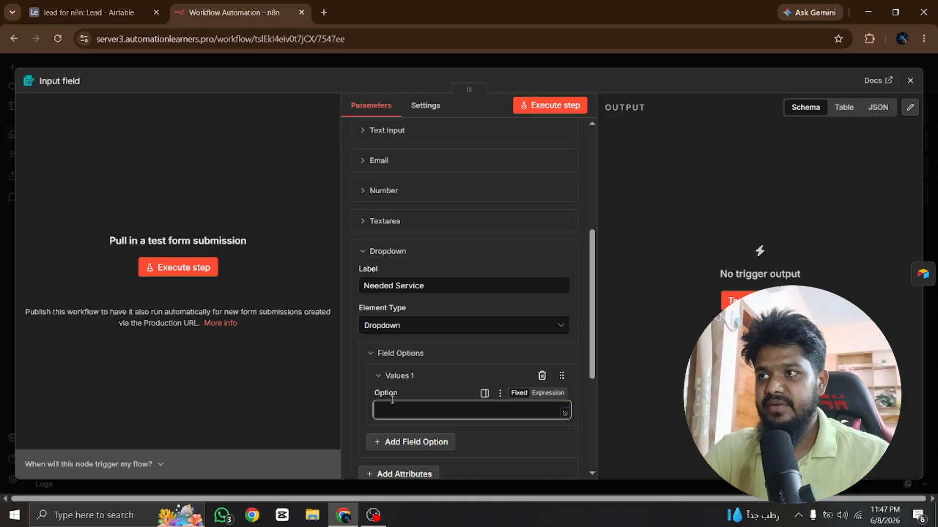
left_click(88, 12)
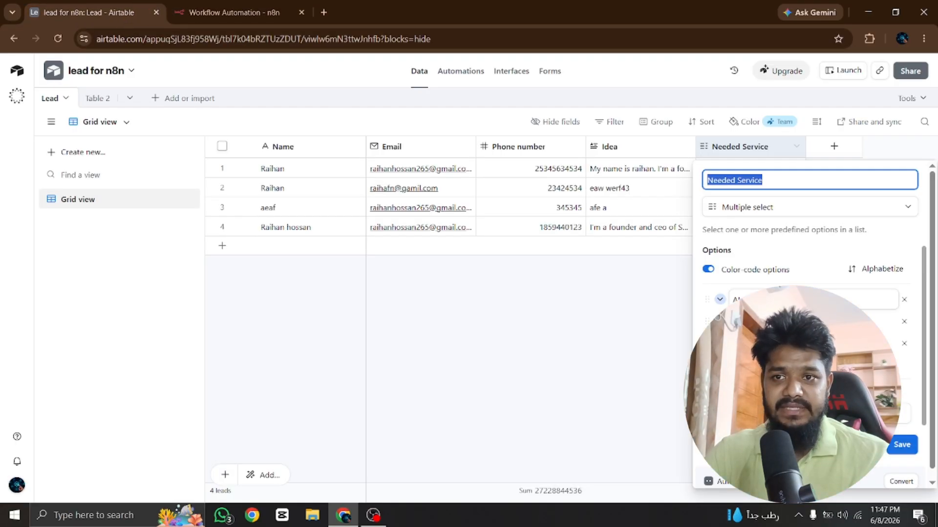
left_click_drag(788, 300, 728, 304)
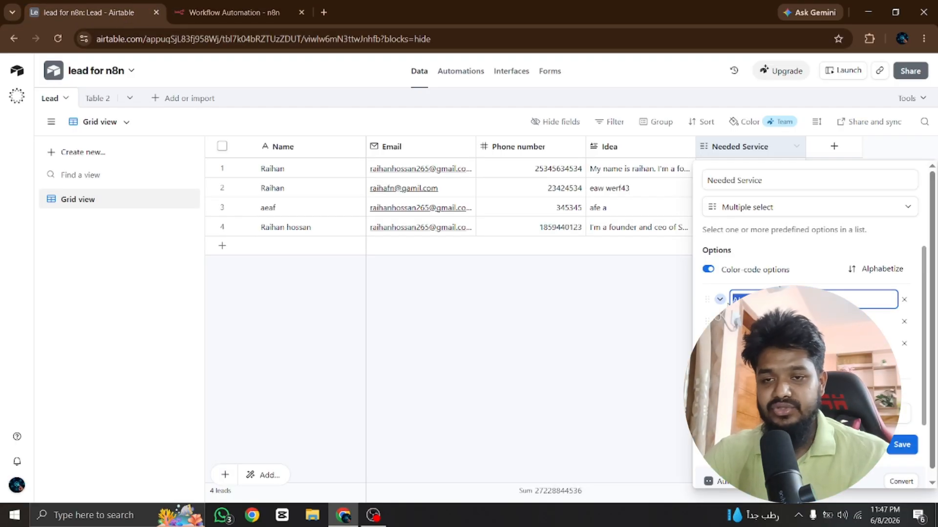
left_click(787, 321)
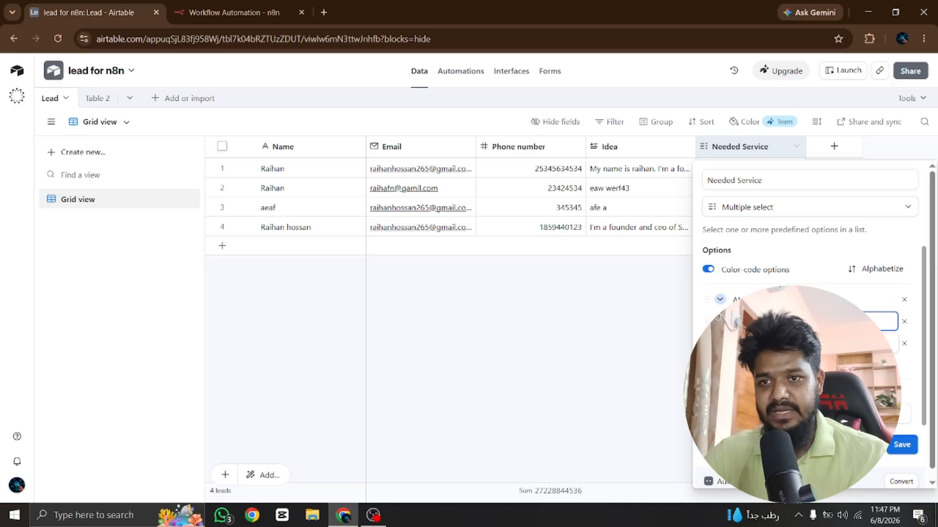
left_click(787, 344)
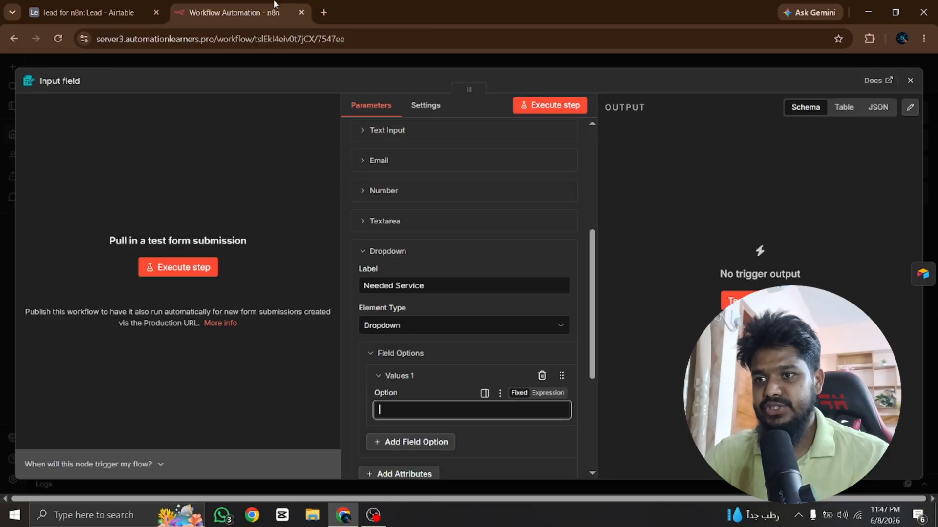
Switch back to n8n and enter AI Automation and AI Agent as the first two options of the Needed Service dropdown
left_click(230, 12)
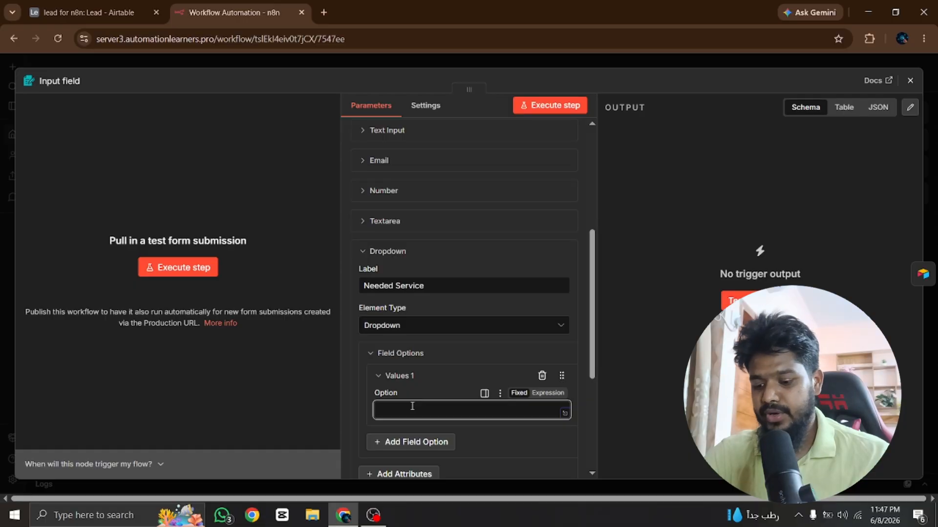
key("super+v")
left_click(441, 310)
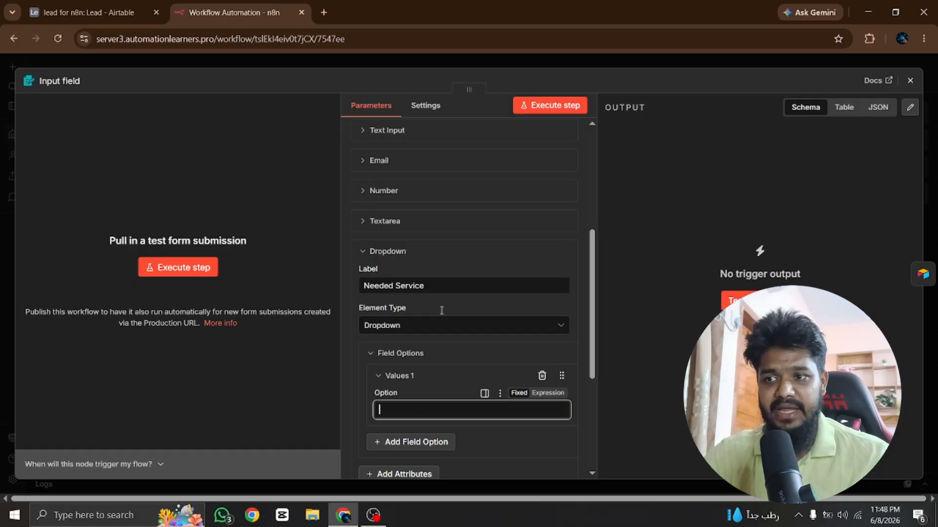
scroll(441, 309, "down", 1)
left_click(430, 384)
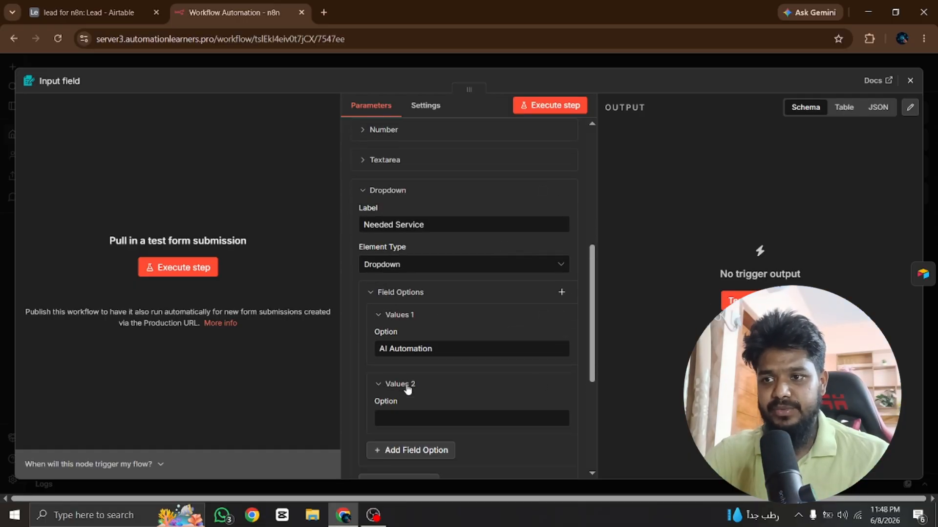
left_click(405, 426)
key("super+v")
left_click(411, 278)
Add a third field option to the Needed Service dropdown and set it to GoHighLevel
scroll(412, 323, "down", 3)
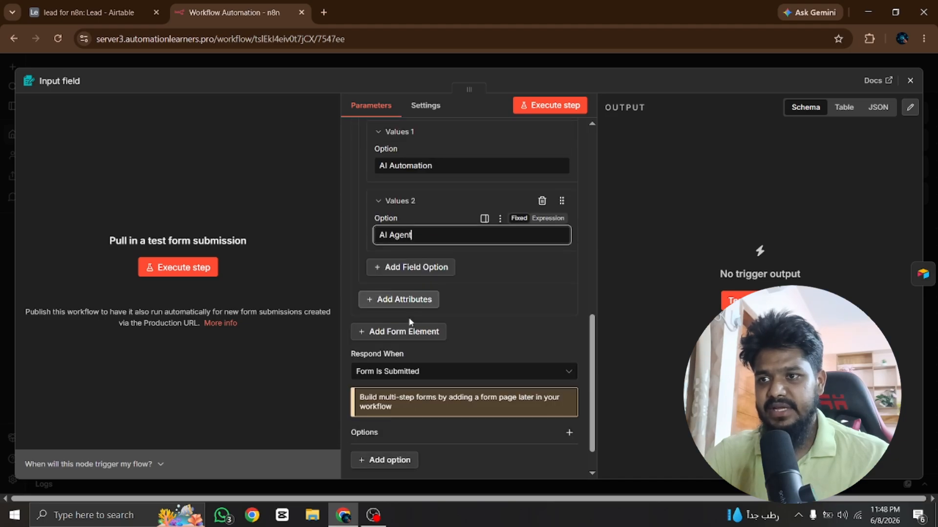
left_click(412, 267)
left_click(420, 304)
key("super+v")
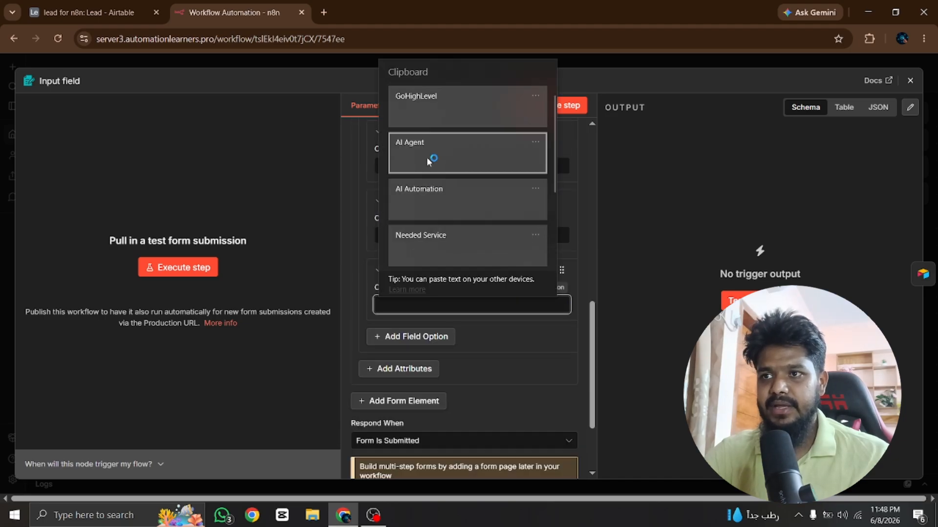
left_click(418, 110)
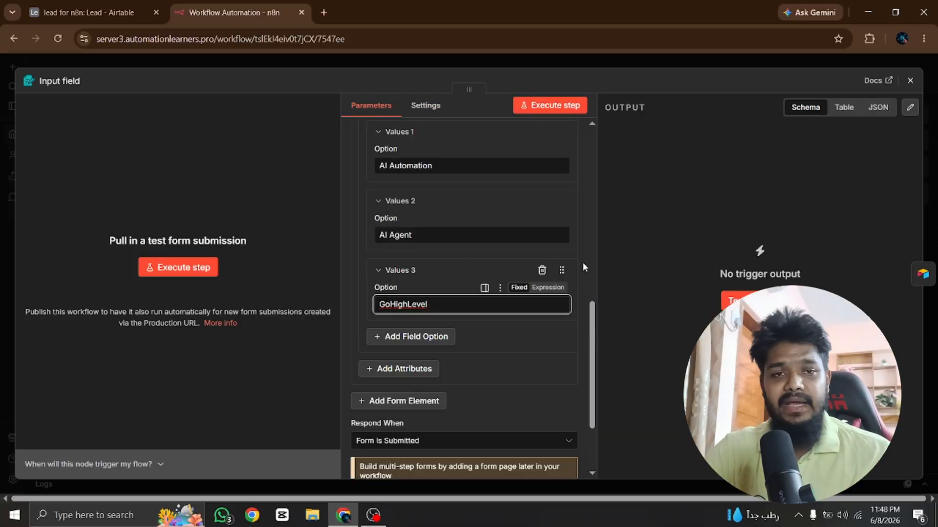
left_click_drag(424, 308, 402, 308)
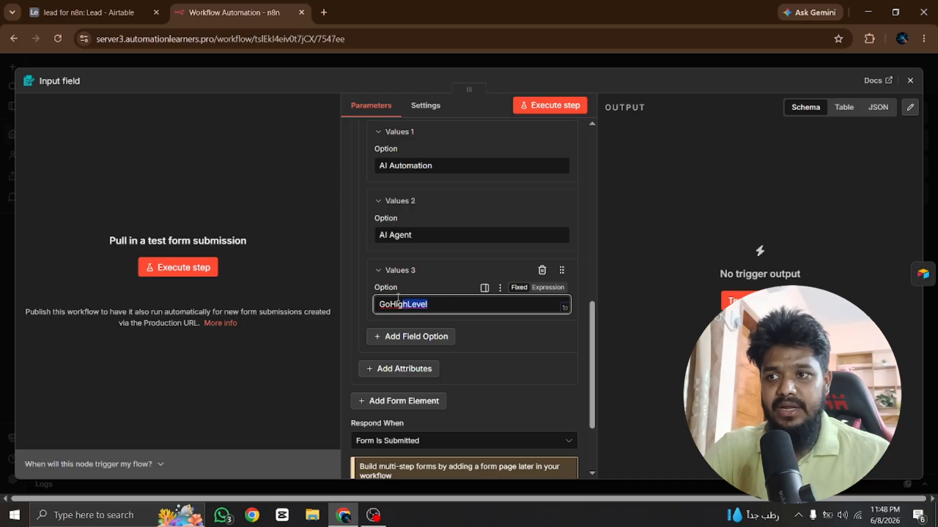
left_click_drag(413, 235, 389, 238)
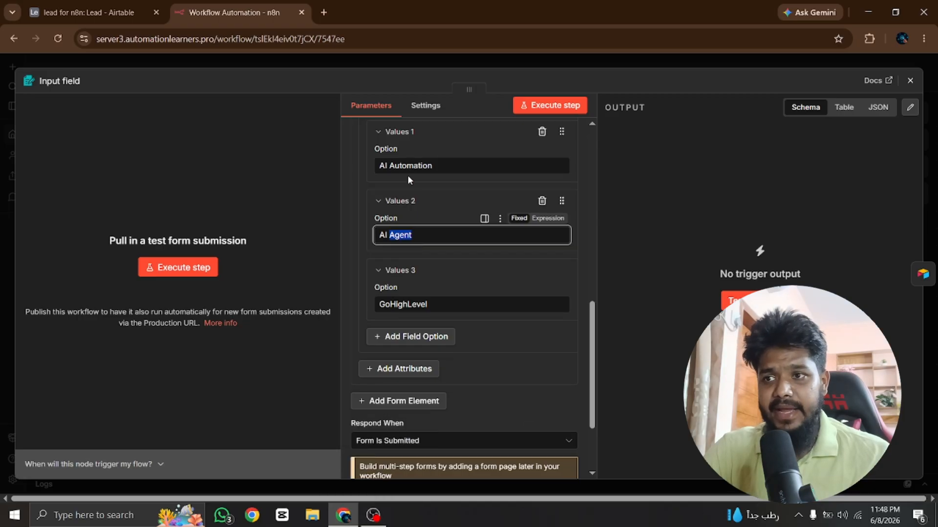
Execute the workflow to open the test form, try the Needed Service options and choose GoHighLevel
left_click(339, 65)
left_click(463, 465)
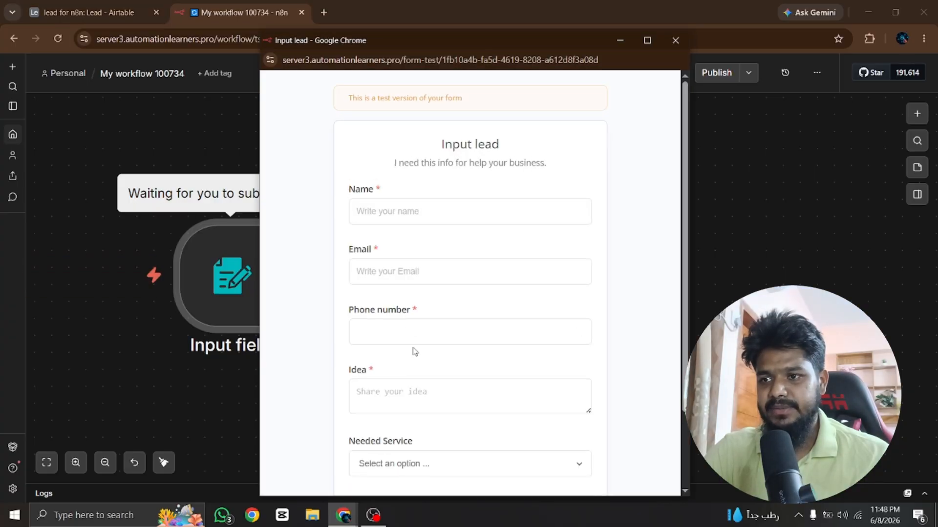
scroll(413, 362, "down", 2)
left_click(413, 371)
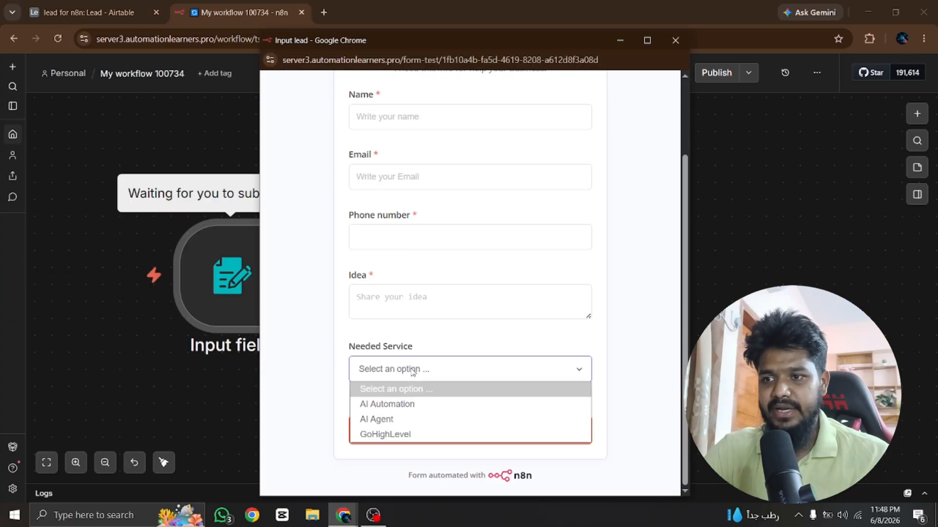
left_click(392, 419)
left_click(391, 374)
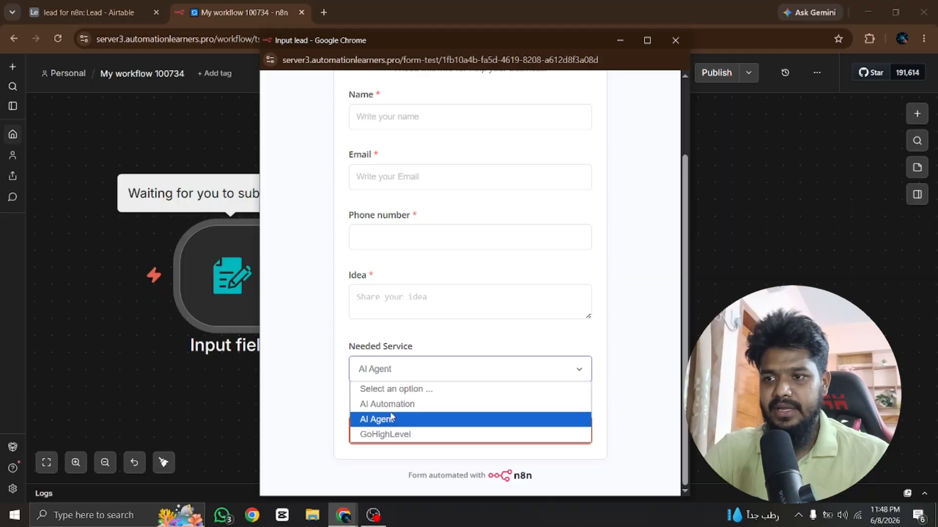
left_click(387, 404)
left_click(390, 371)
left_click(398, 435)
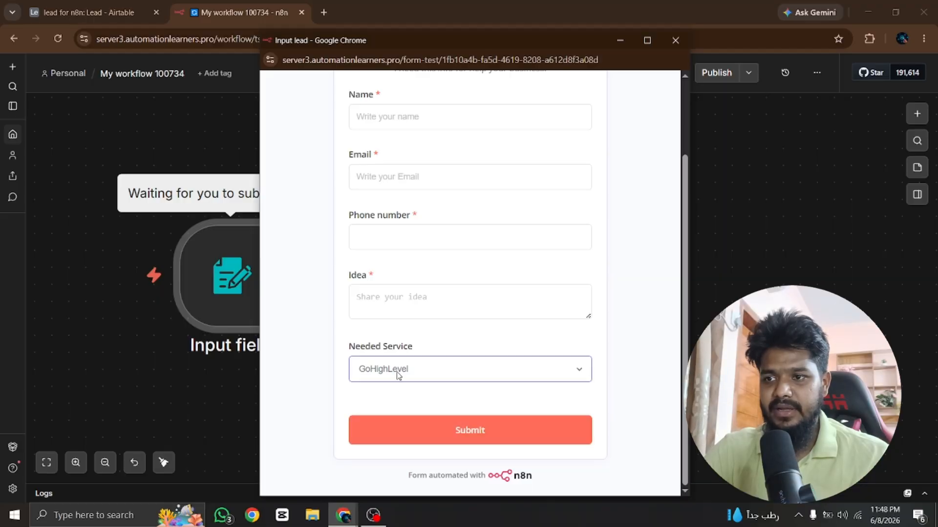
left_click(398, 374)
left_click(398, 374)
Fill in the lead's name and e-mail address in the test form
left_click(406, 116)
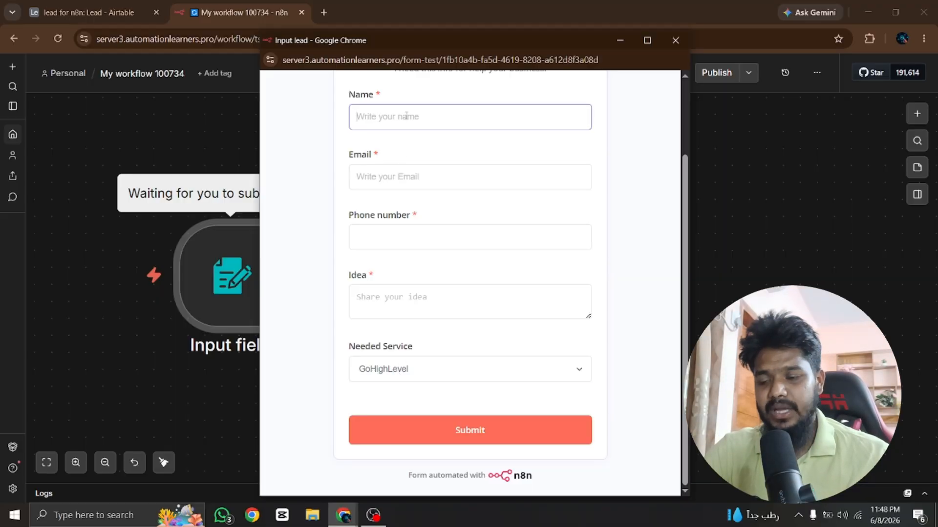
type("Rai")
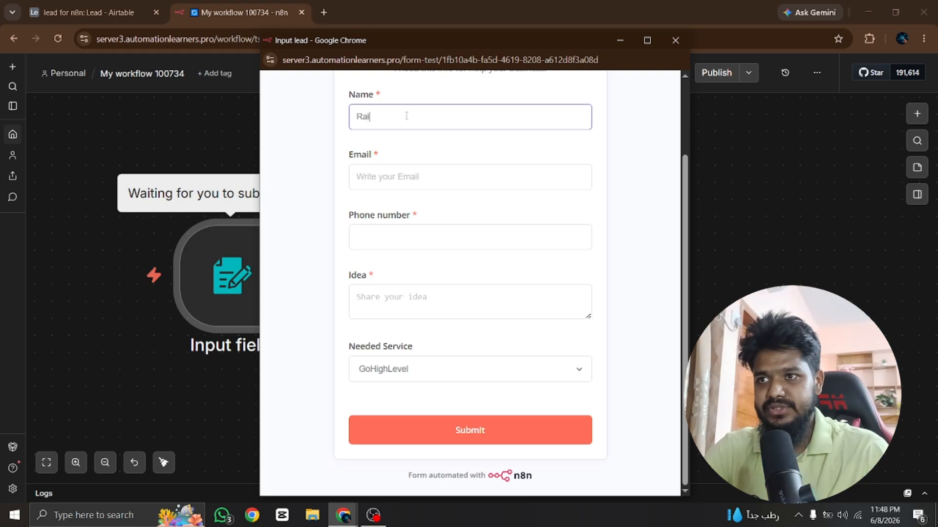
type("han")
left_click(446, 172)
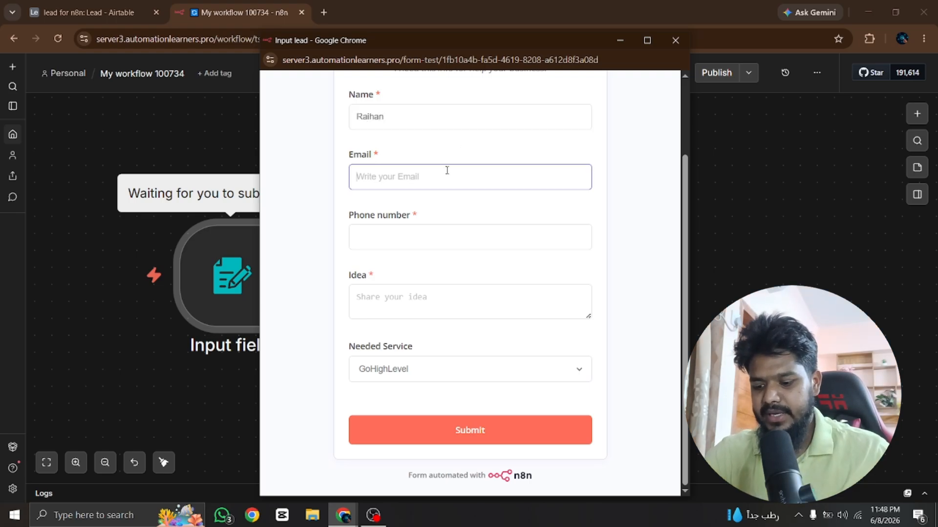
key("super+v")
scroll(429, 274, "down", 5)
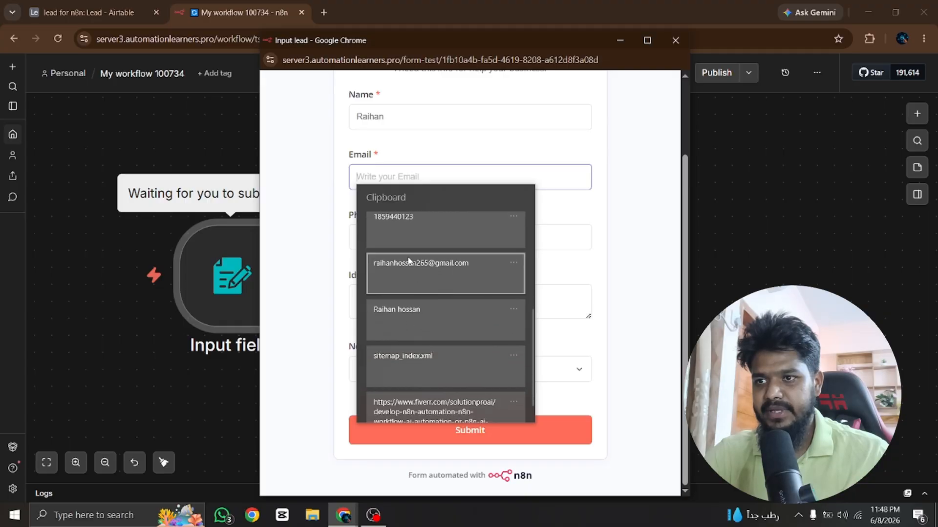
left_click(429, 273)
Enter the lead's phone number in the test form from the clipboard history
left_click(396, 241)
key("super+v")
scroll(391, 371, "down", 3)
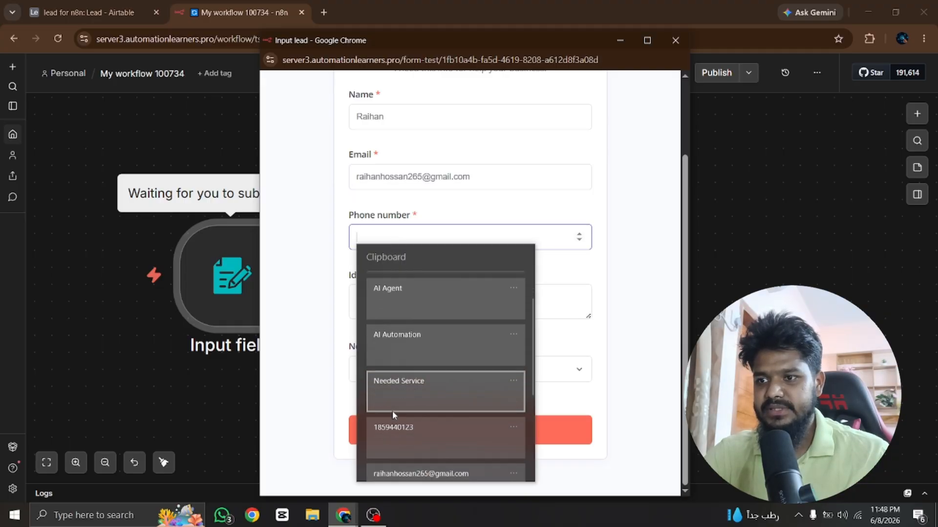
left_click(392, 411)
Enter "I want to add gohighlevel on my business." as the Idea in the test form
left_click(371, 299)
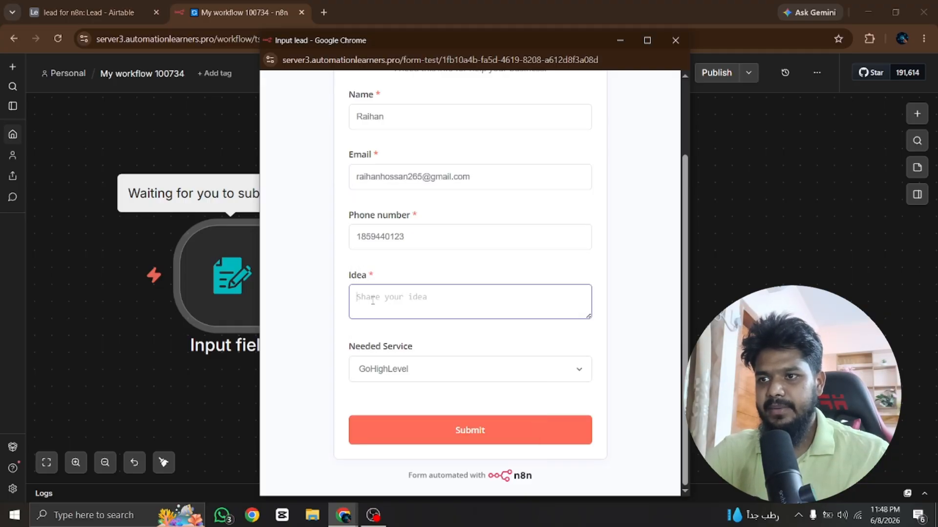
type("T")
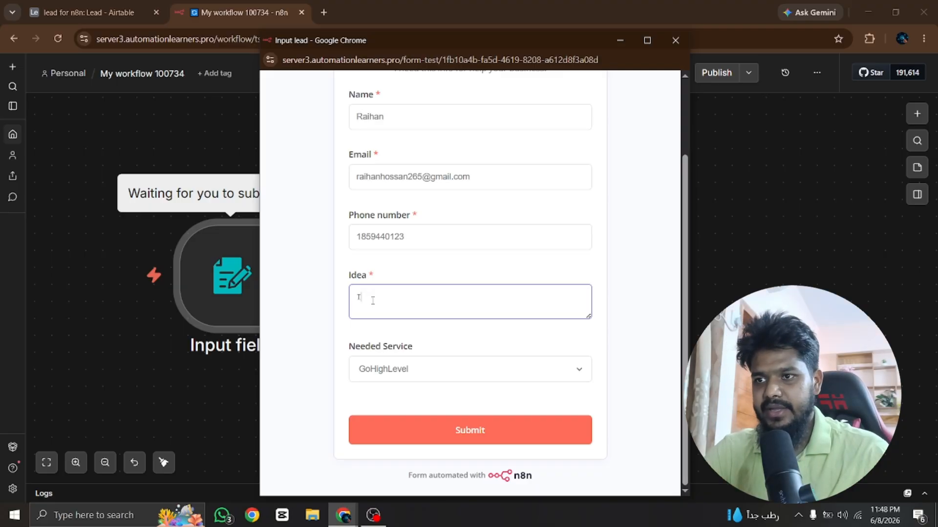
type(" want")
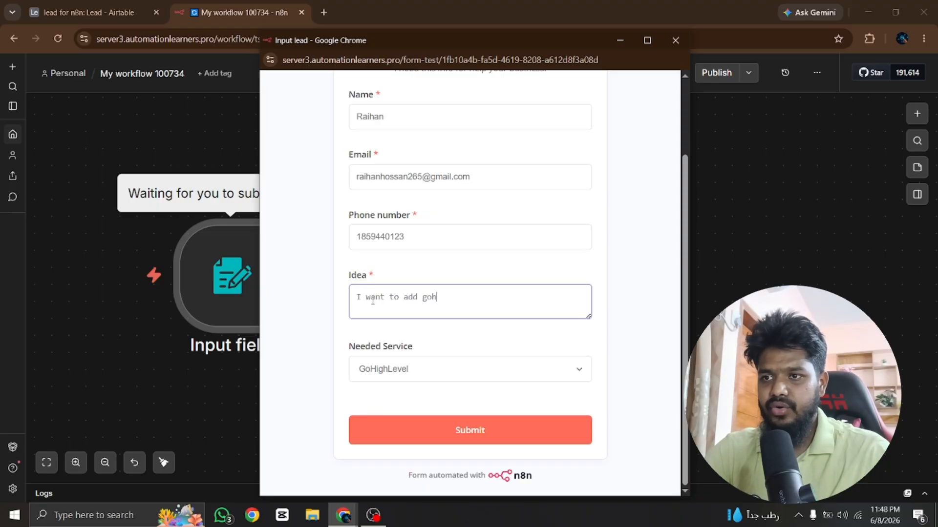
type("to add gohite")
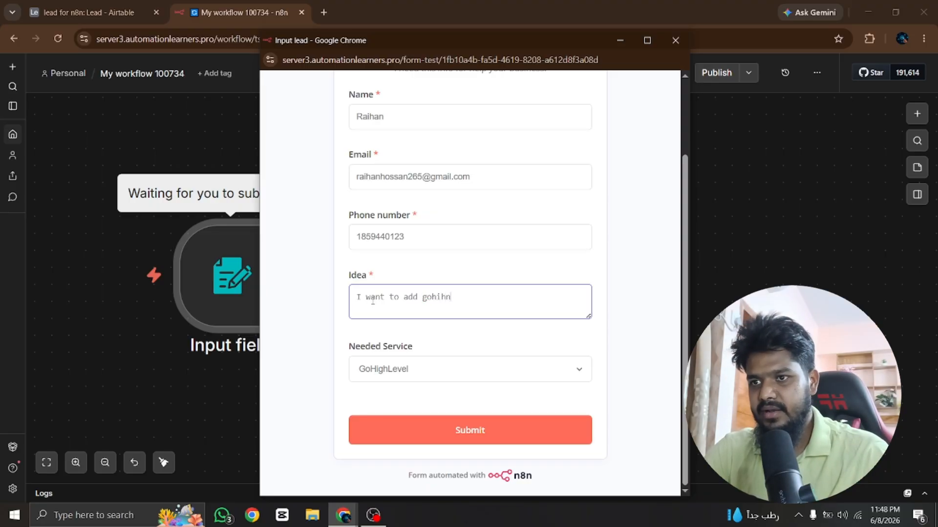
key("BackSpace")
key("BackSpace")
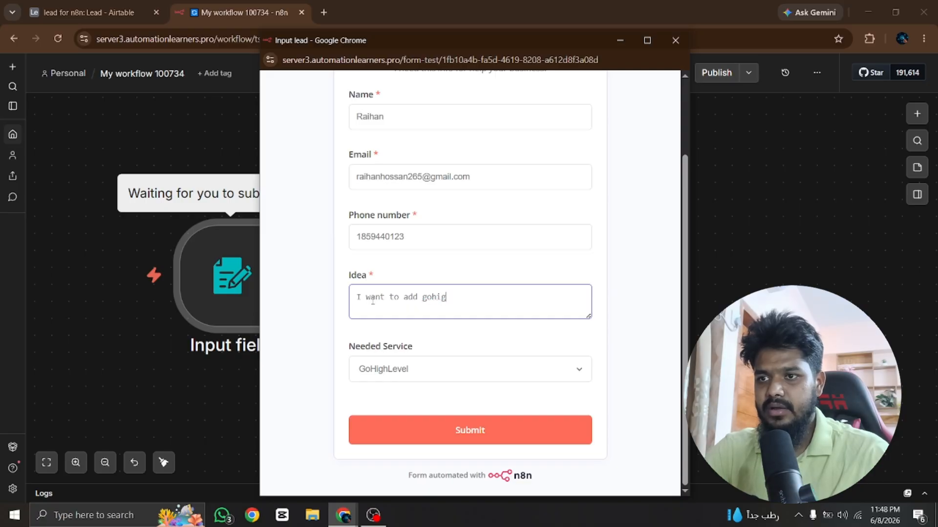
type("ghl")
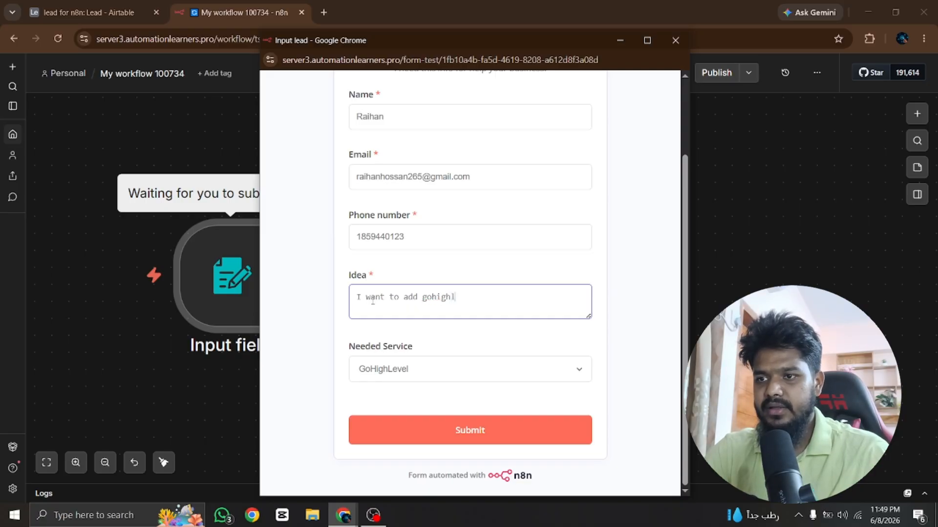
type("evel on my")
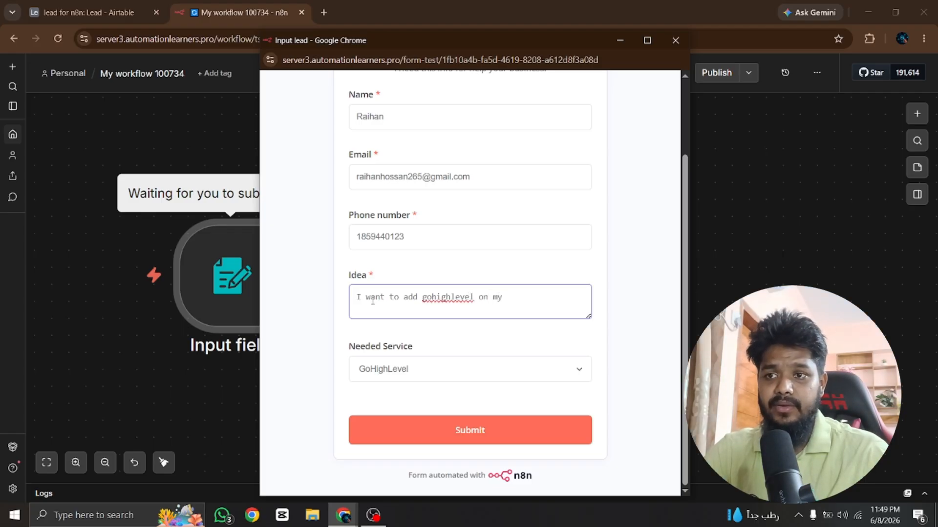
type(" websti")
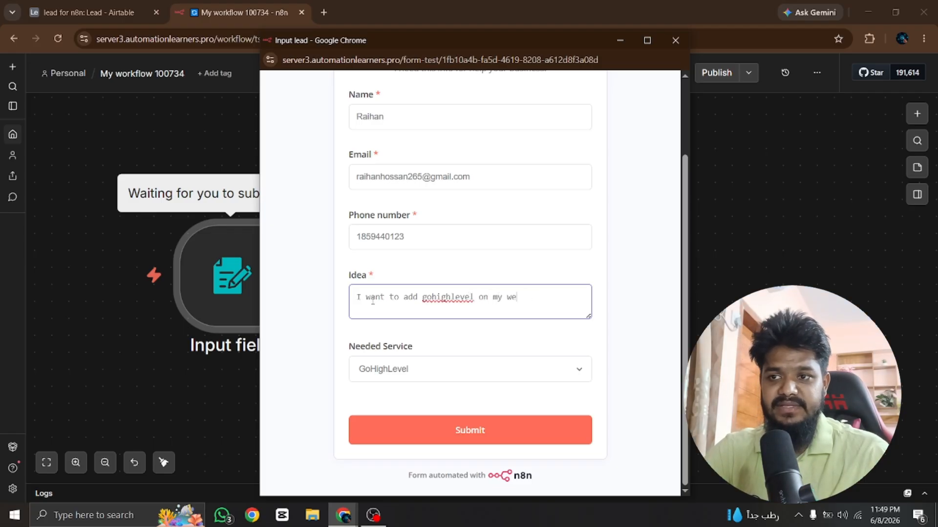
key("BackSpace")
key("BackSpace")
type("business.")
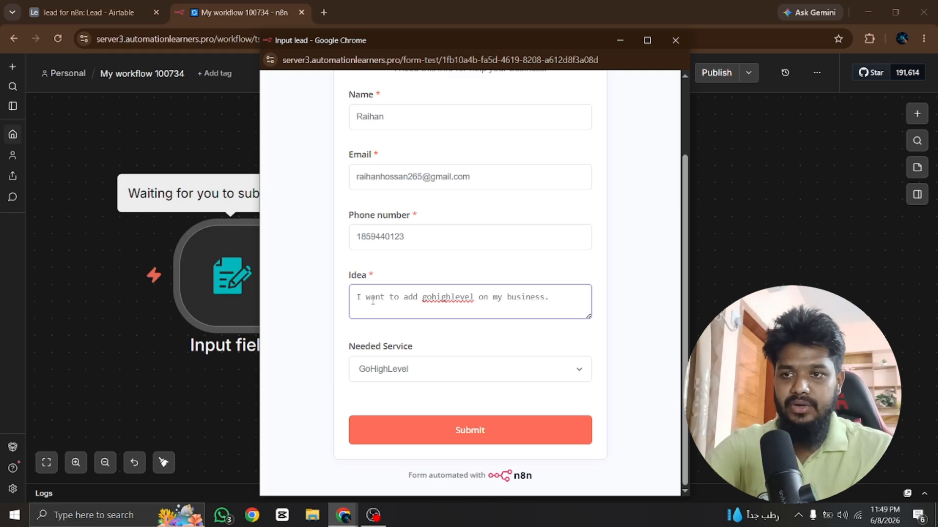
Select the full Idea text and submit the completed test form
key("ctrl+shift+Left")
key("ctrl+shift+Left")
key("ctrl+shift+Left")
key("ctrl+shift+Left")
key("ctrl+shift+Left")
key("ctrl+shift+Left")
key("ctrl+shift+Left")
key("ctrl+shift+Left")
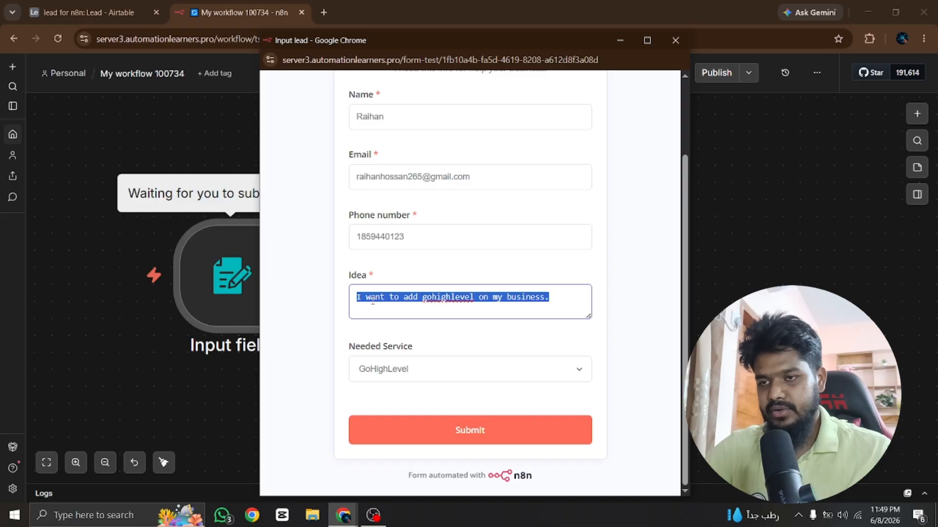
left_click(409, 302)
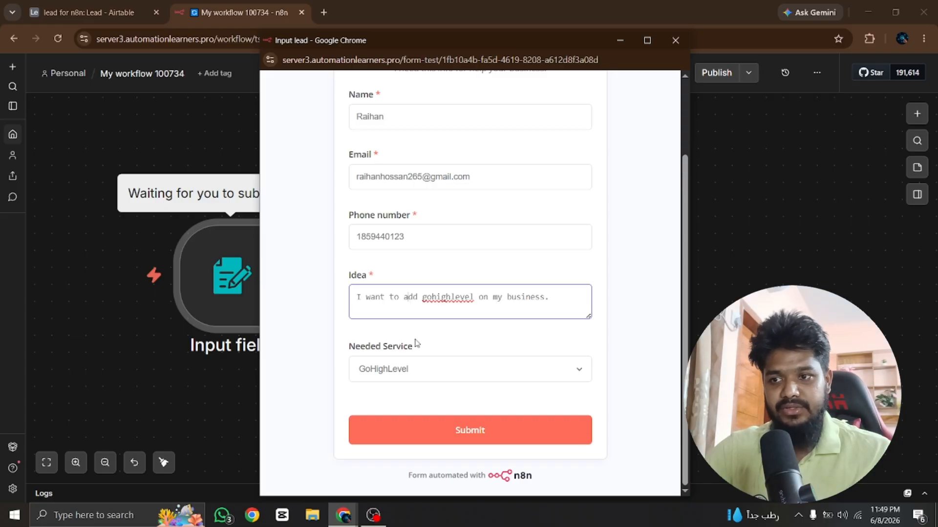
left_click(427, 441)
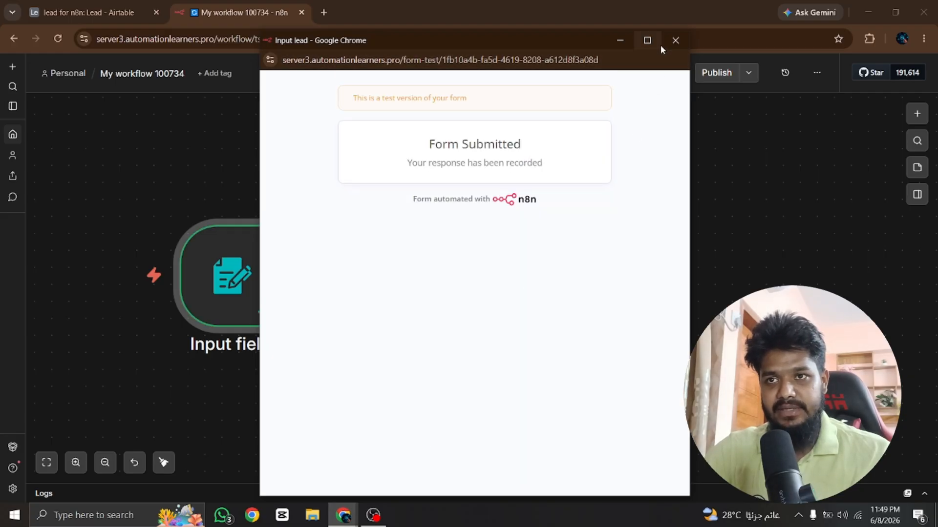
Close the submitted form and compare the Save data node's input and output with the newest record in the Airtable Lead table
left_click(675, 40)
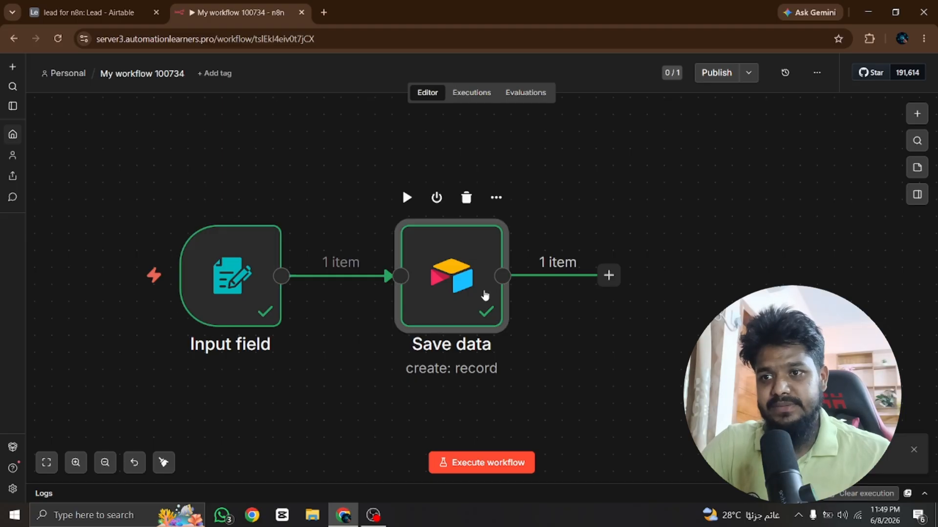
double_click(485, 294)
left_click(92, 13)
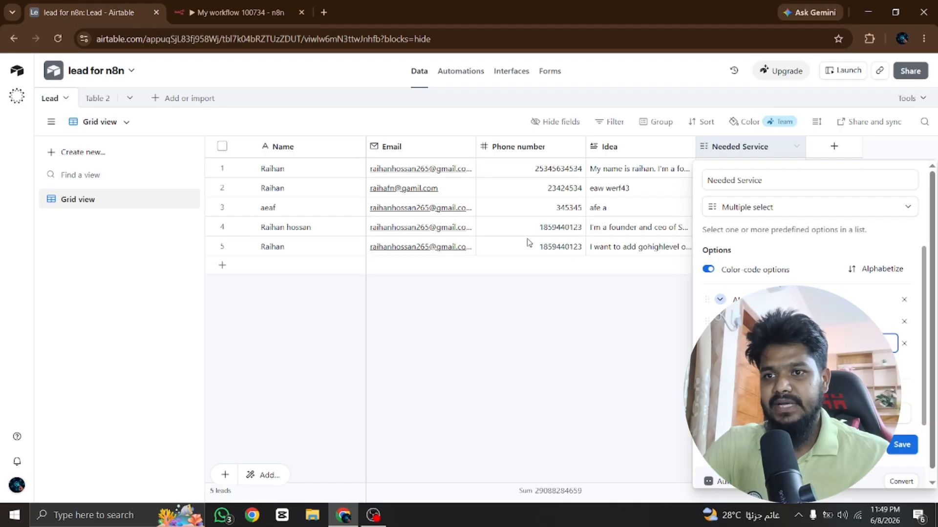
left_click(603, 318)
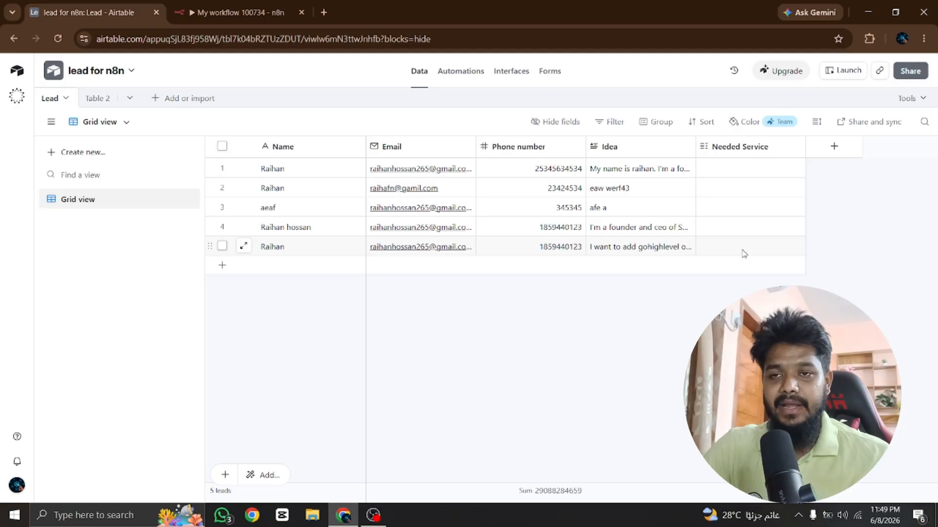
left_click(234, 12)
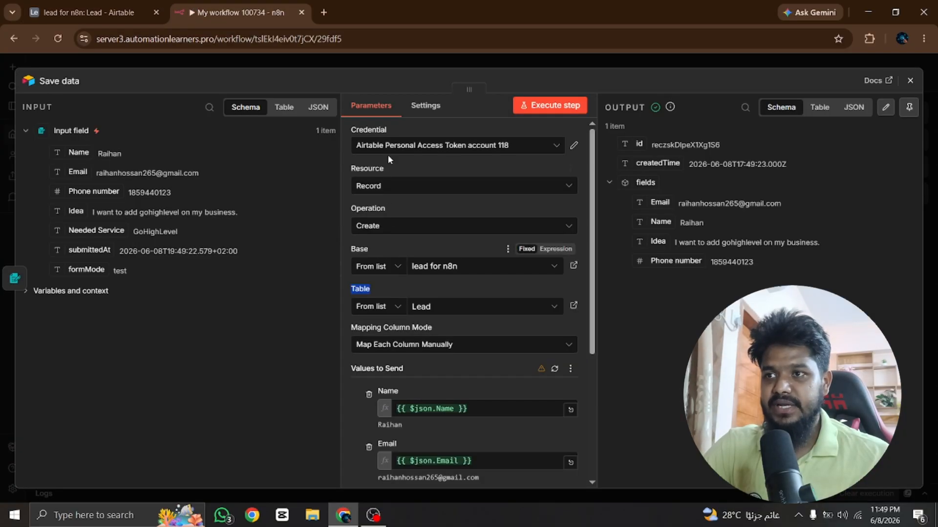
left_click(355, 63)
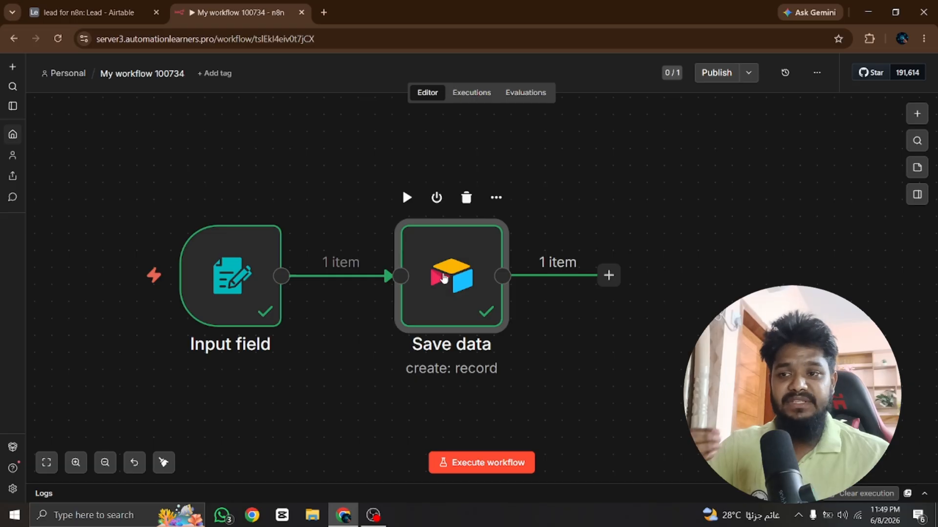
left_click(83, 13)
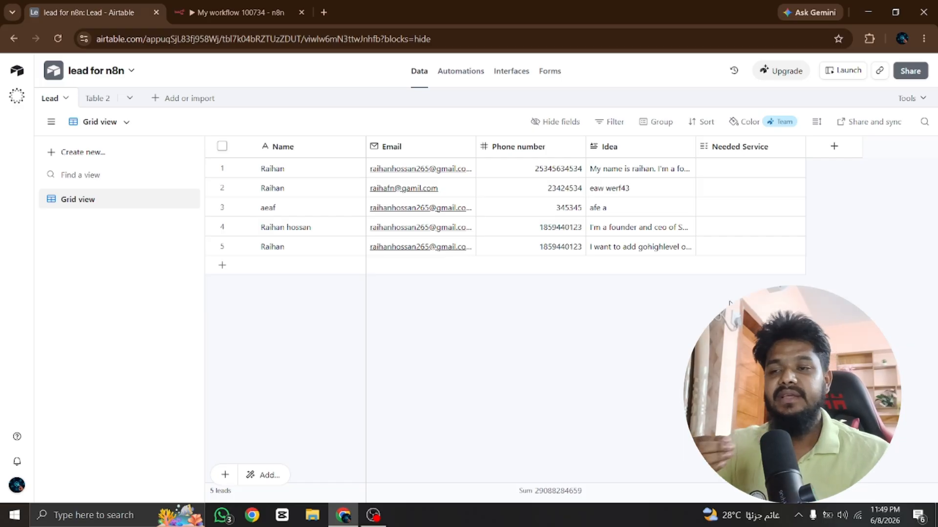
left_click(235, 12)
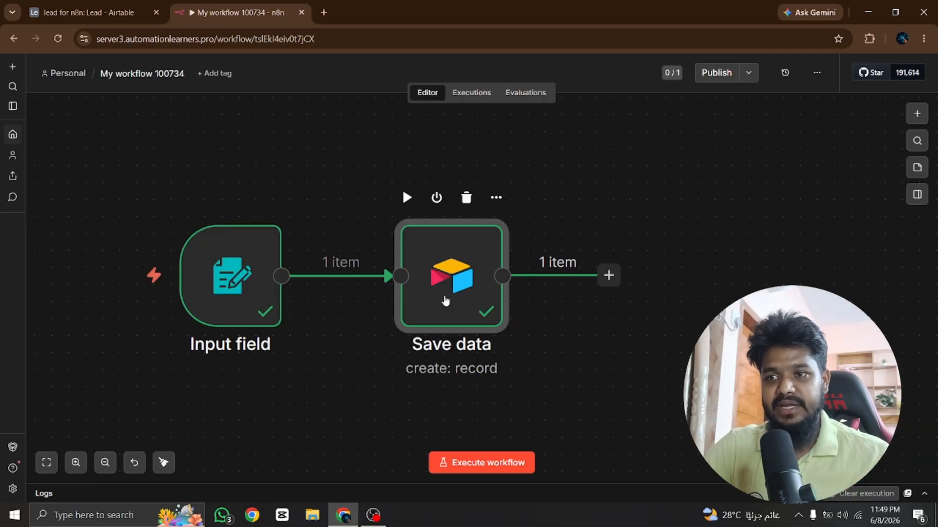
Refresh the Airtable column list in the Save data node to load the Needed Service field
double_click(445, 300)
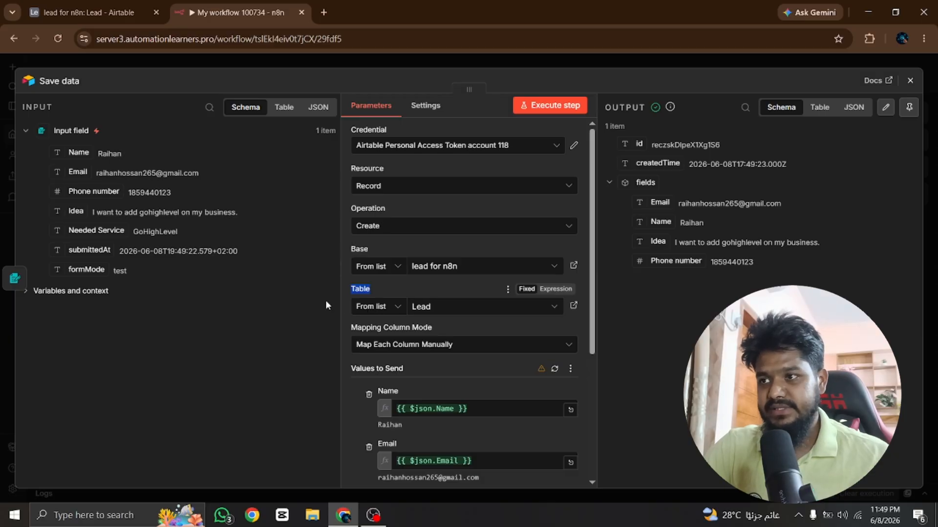
scroll(411, 394, "down", 5)
scroll(426, 318, "up", 5)
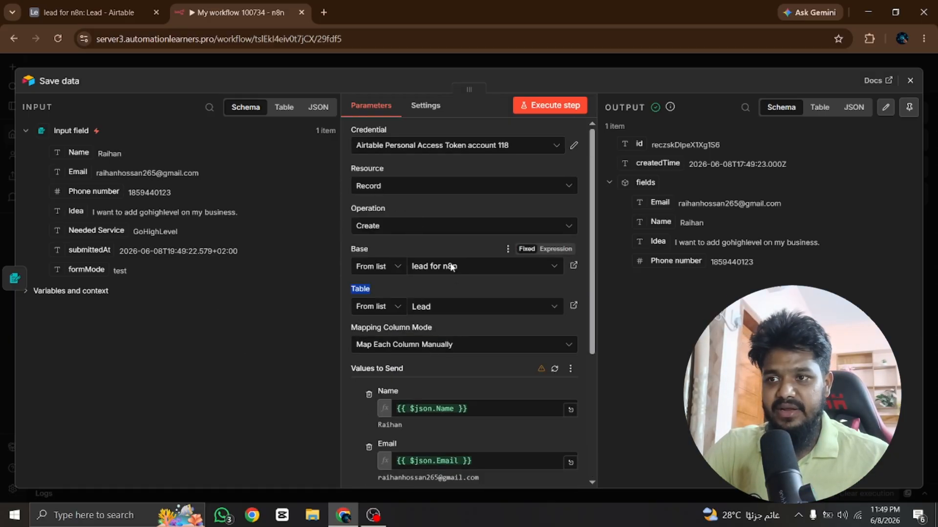
scroll(516, 363, "down", 4)
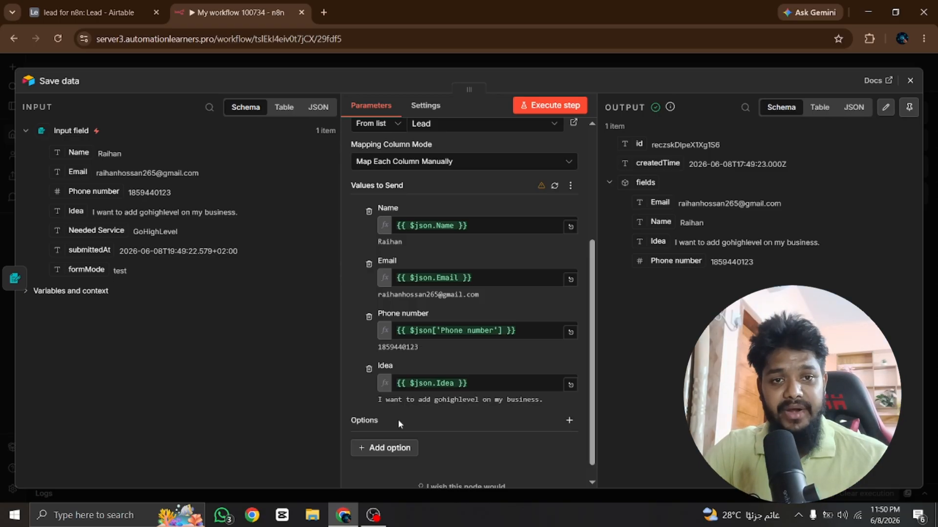
left_click(554, 186)
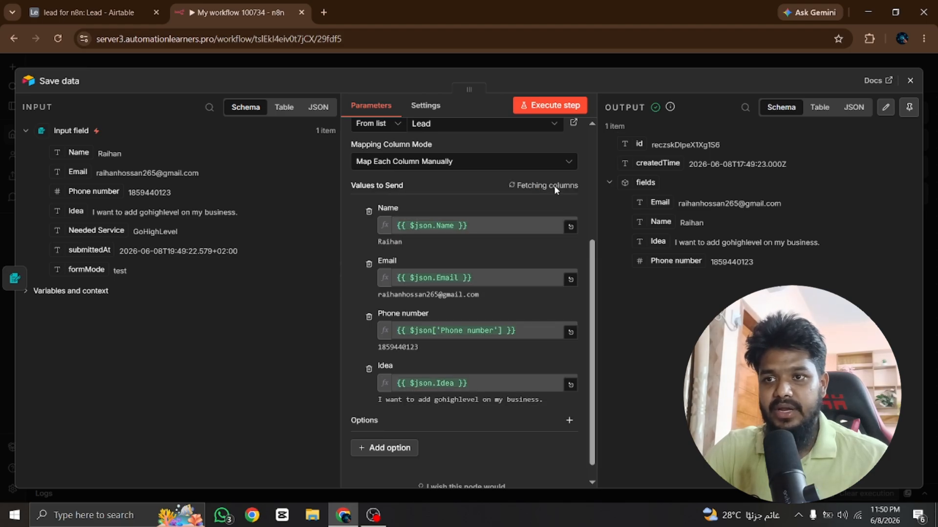
scroll(421, 388, "down", 1)
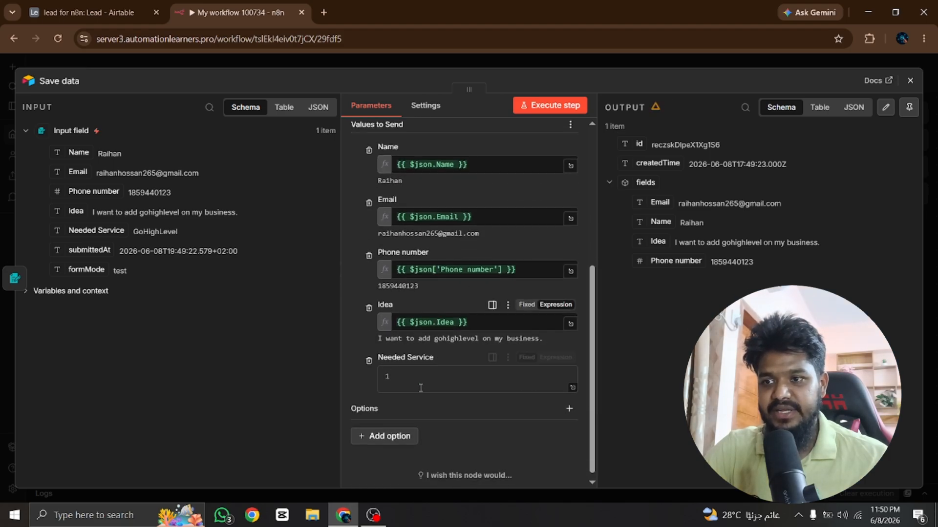
left_click(388, 374)
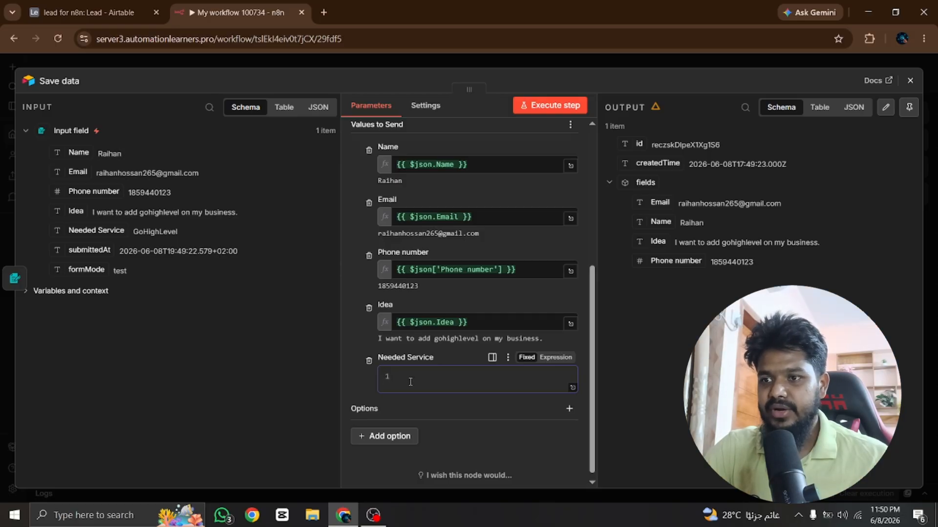
scroll(439, 318, "up", 4)
left_click(472, 222)
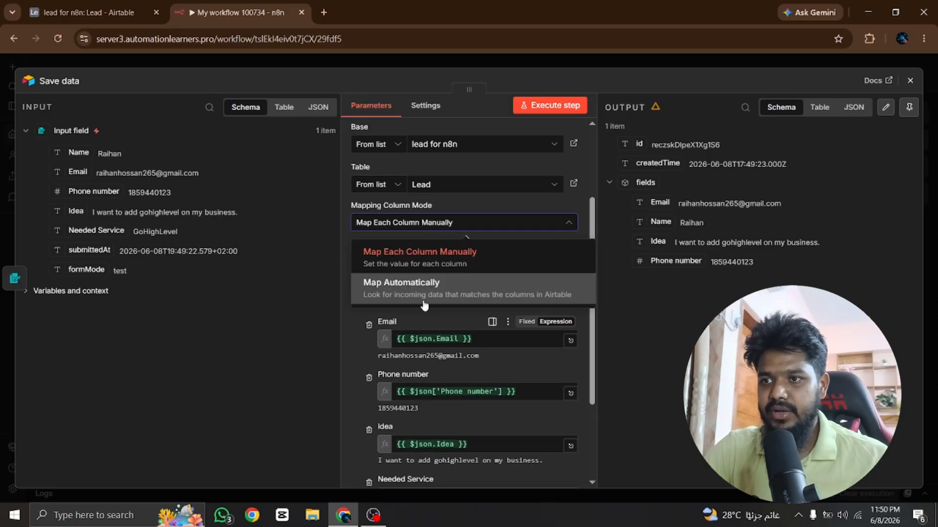
left_click(424, 303)
left_click(395, 331)
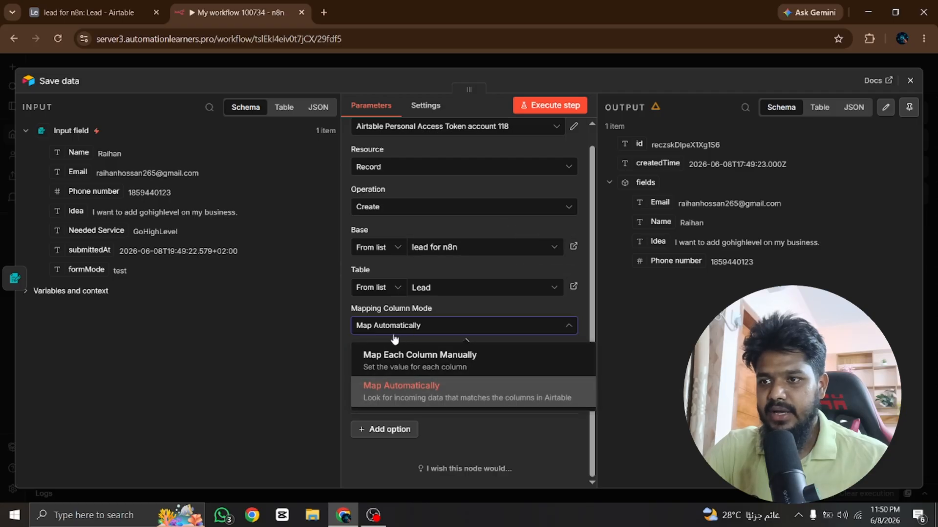
left_click(384, 354)
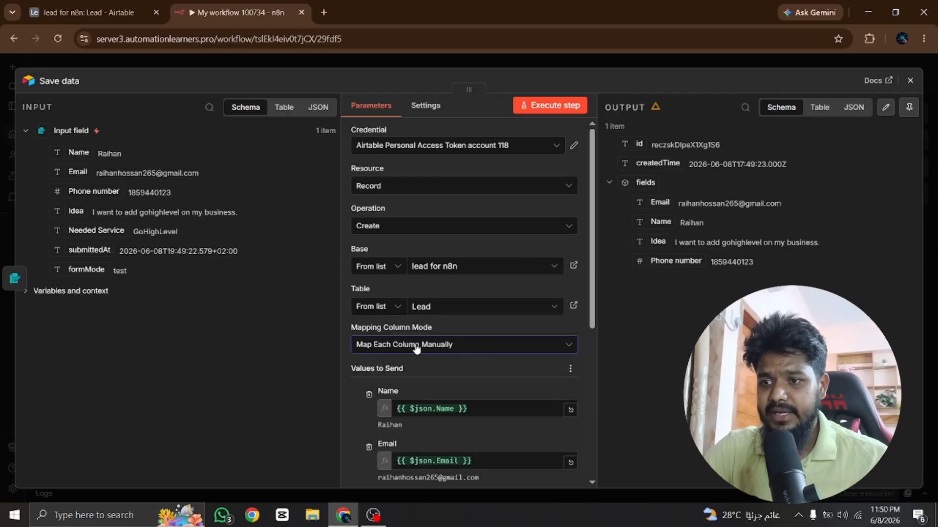
Map the form's Needed Service input to the Needed Service column as an expression in the Save data node
scroll(417, 348, "down", 5)
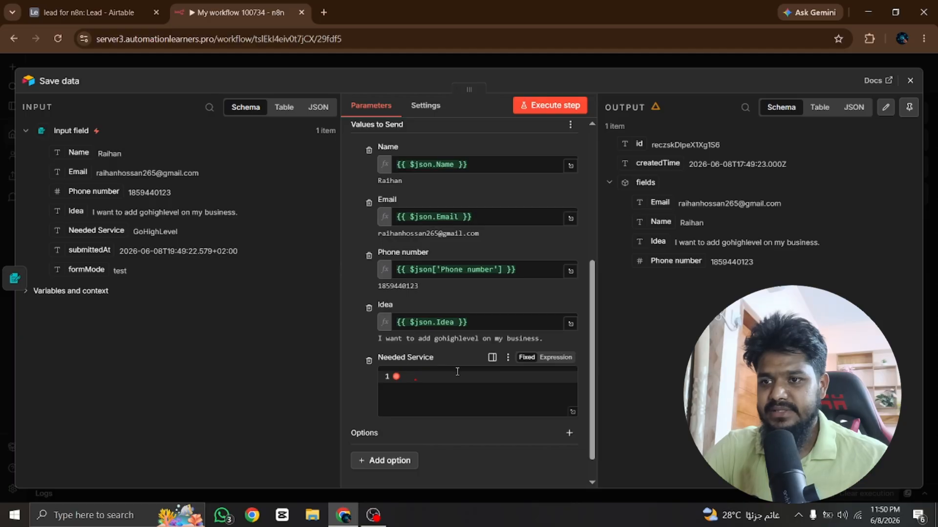
left_click(556, 360)
left_click(413, 379)
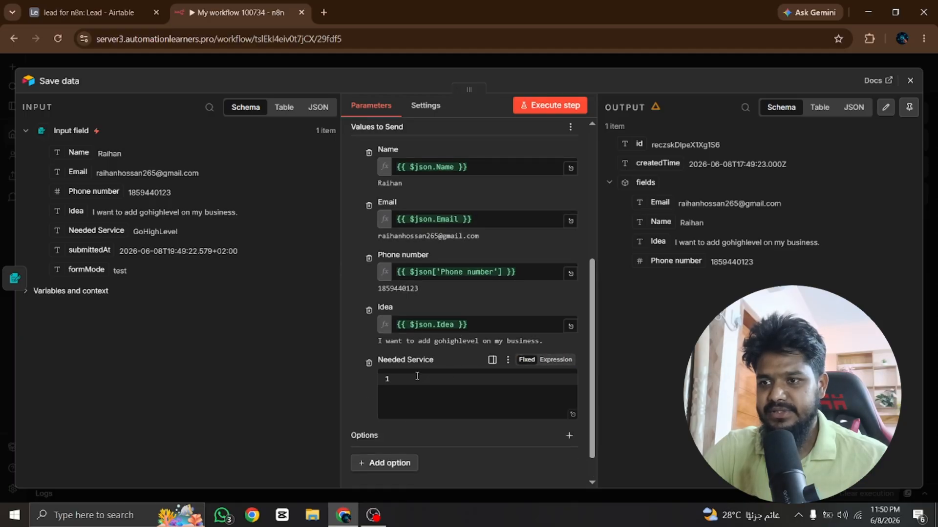
left_click(354, 383)
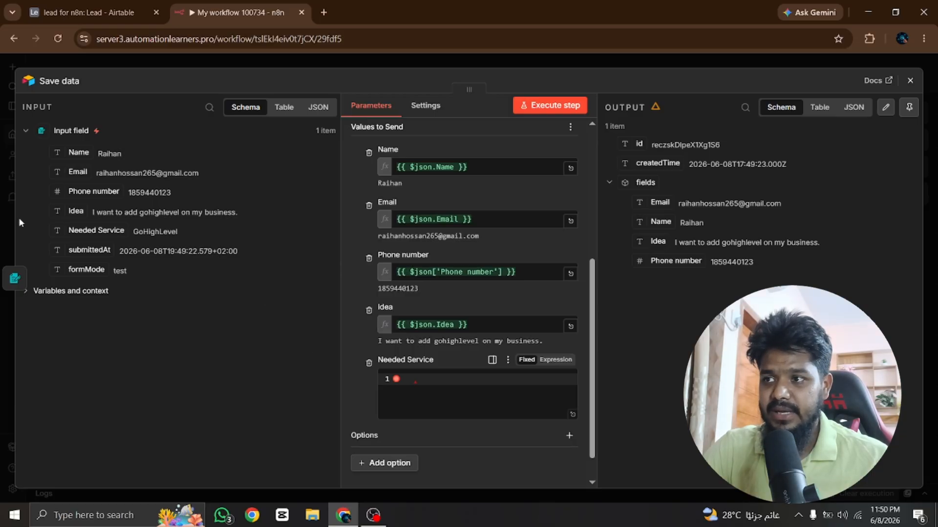
left_click_drag(75, 232, 446, 381)
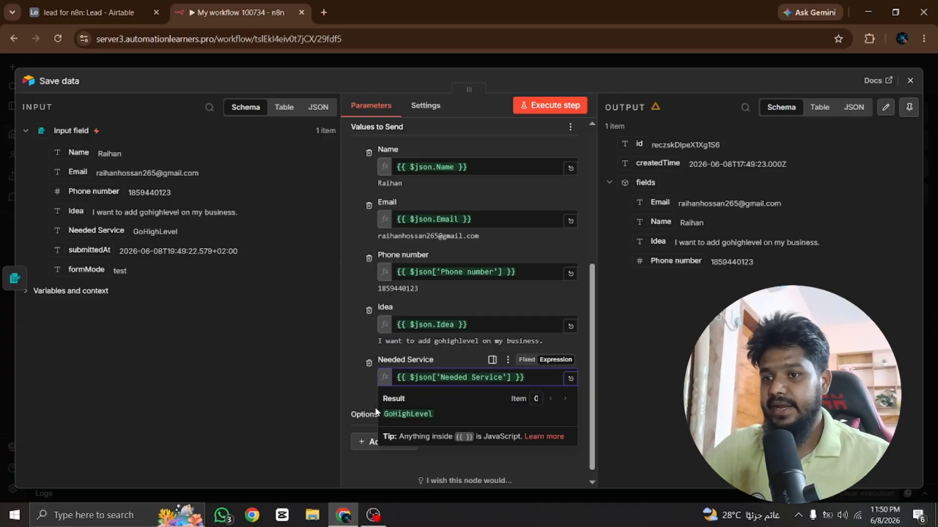
left_click(360, 389)
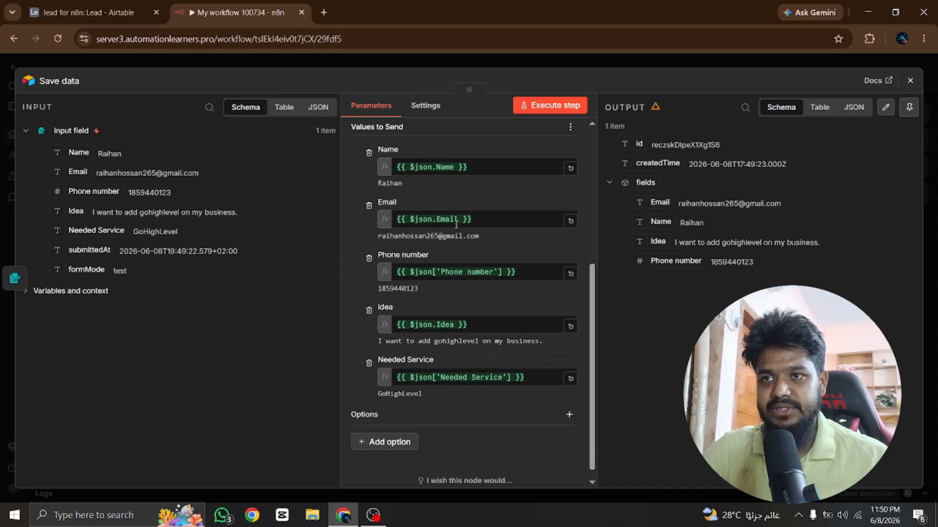
Run the Save data step on its own, check the Airtable Lead table and close the node
left_click(533, 105)
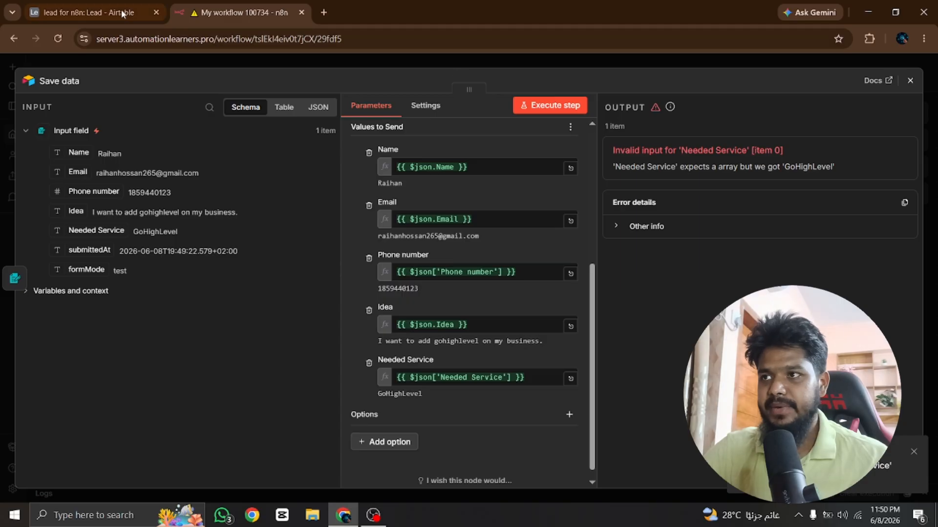
left_click(95, 12)
left_click(200, 11)
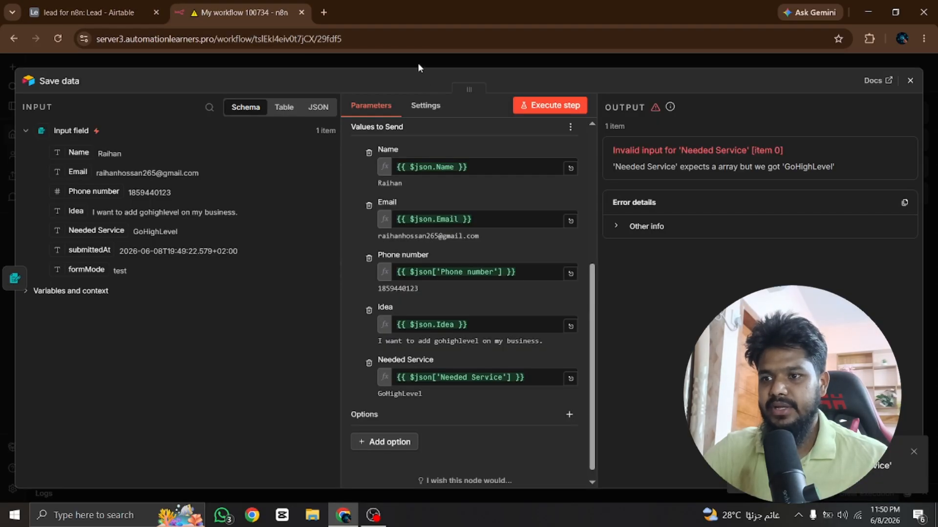
left_click(418, 62)
Execute the workflow and fill in the lead's name and e-mail address in the new test form from the clipboard history
left_click(488, 461)
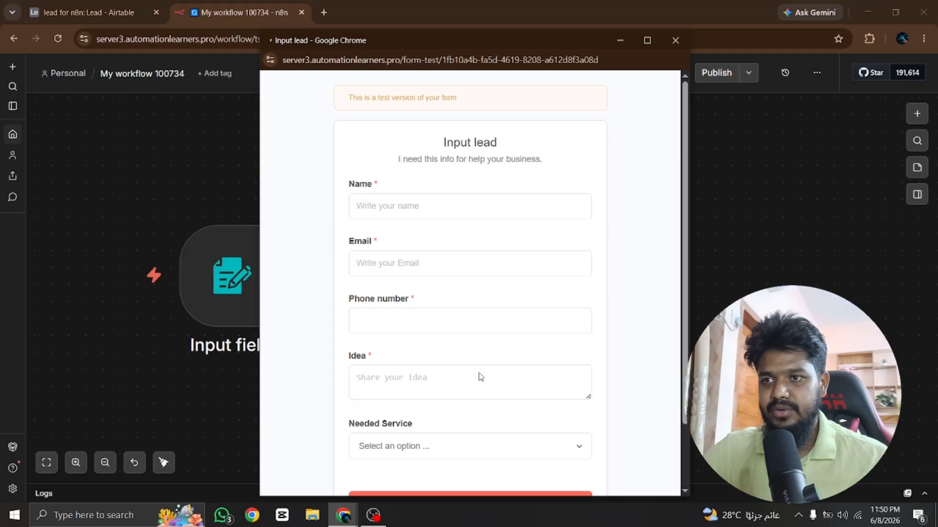
left_click(399, 205)
key("super+v")
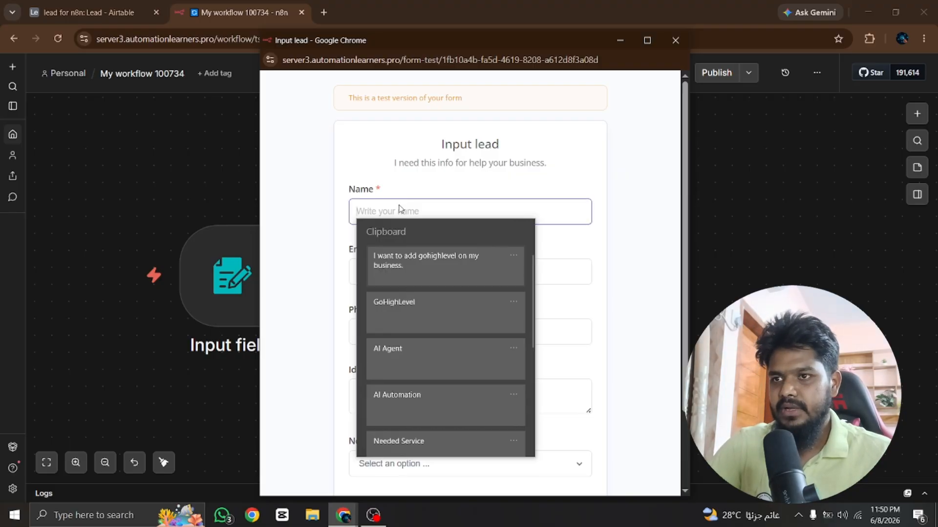
scroll(424, 393, "down", 5)
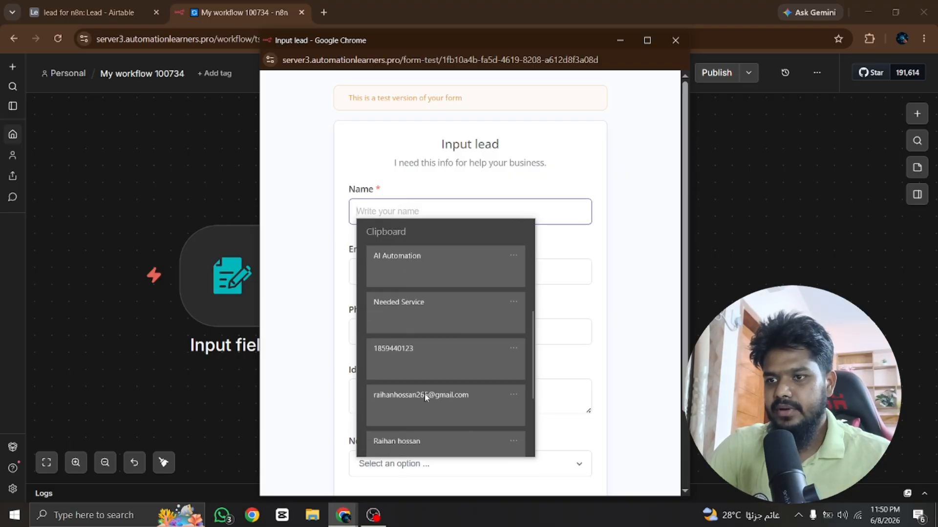
left_click(408, 361)
left_click(379, 266)
key("super+v")
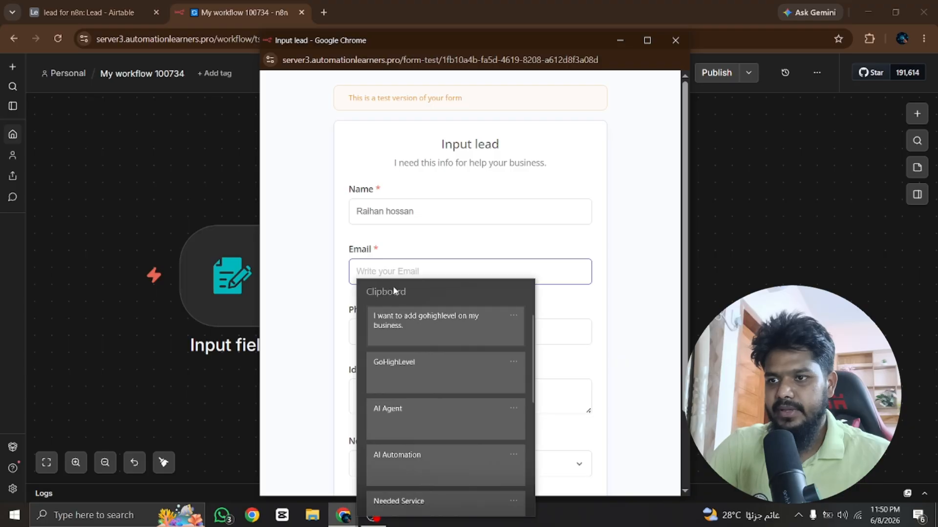
scroll(425, 408, "down", 3)
left_click(424, 445)
Enter the lead's phone number and the Idea "I want to add gohighlevel on my business." from the clipboard history
left_click(385, 332)
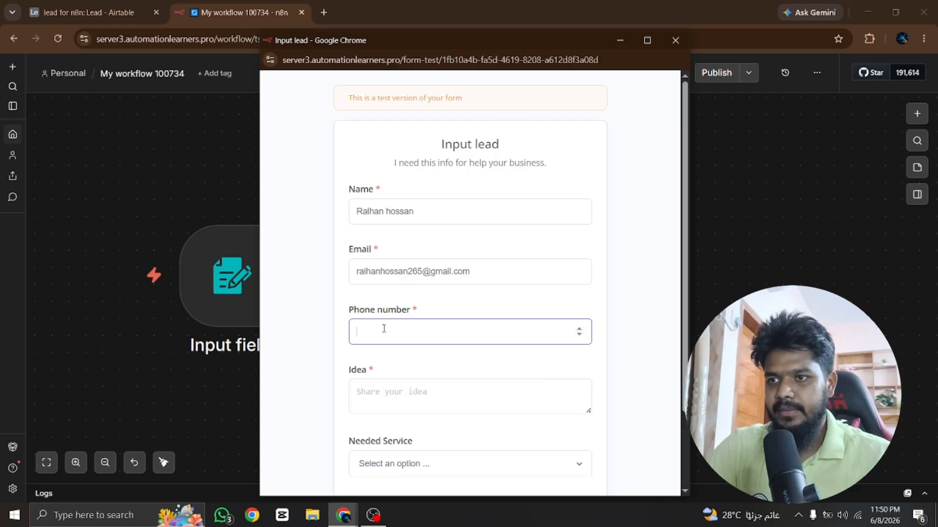
key("super+v")
scroll(392, 244, "down", 2)
scroll(392, 243, "down", 1)
left_click(394, 243)
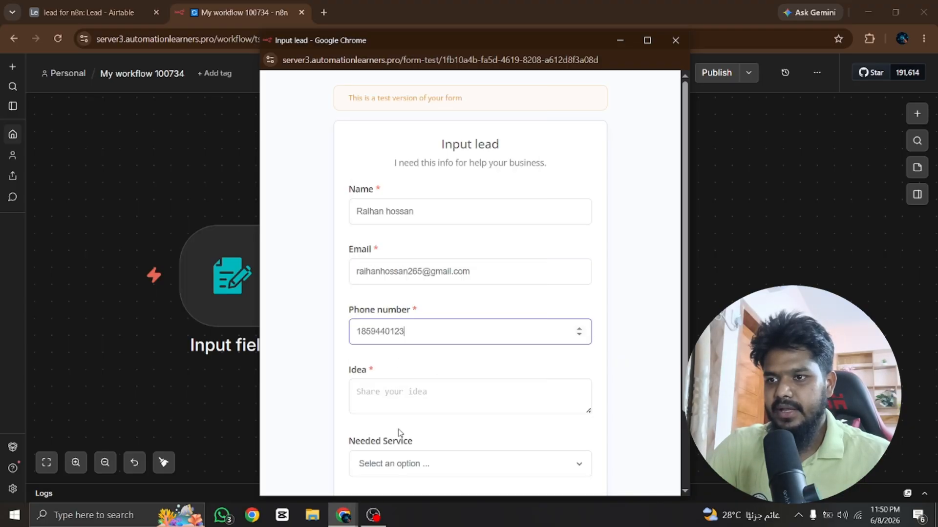
left_click(373, 390)
key("super+v")
left_click(474, 193)
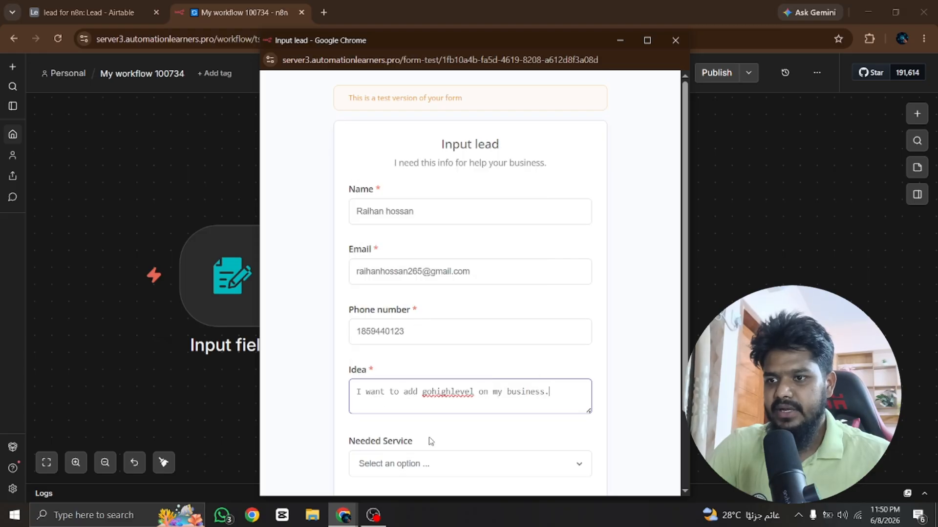
Choose GoHighLevel as the Needed Service, submit the test form and put its window away
left_click(421, 464)
left_click(390, 442)
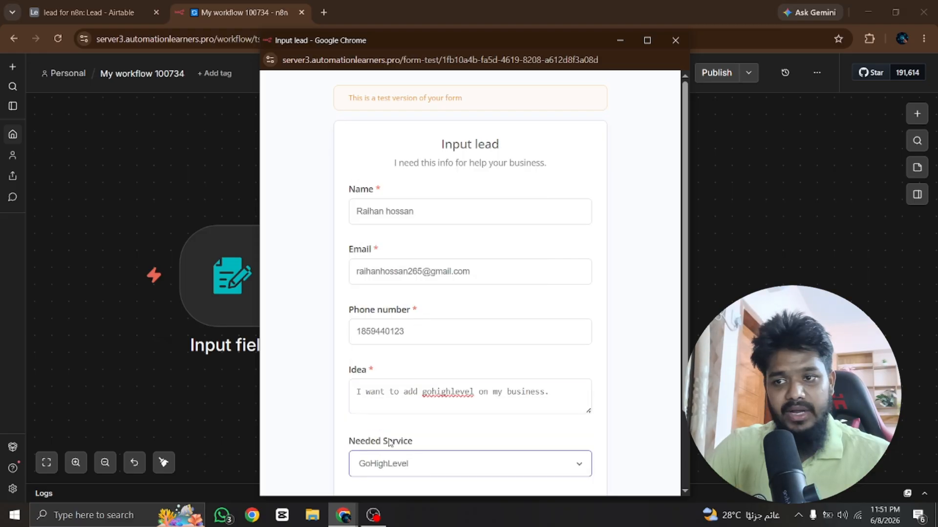
scroll(532, 408, "down", 2)
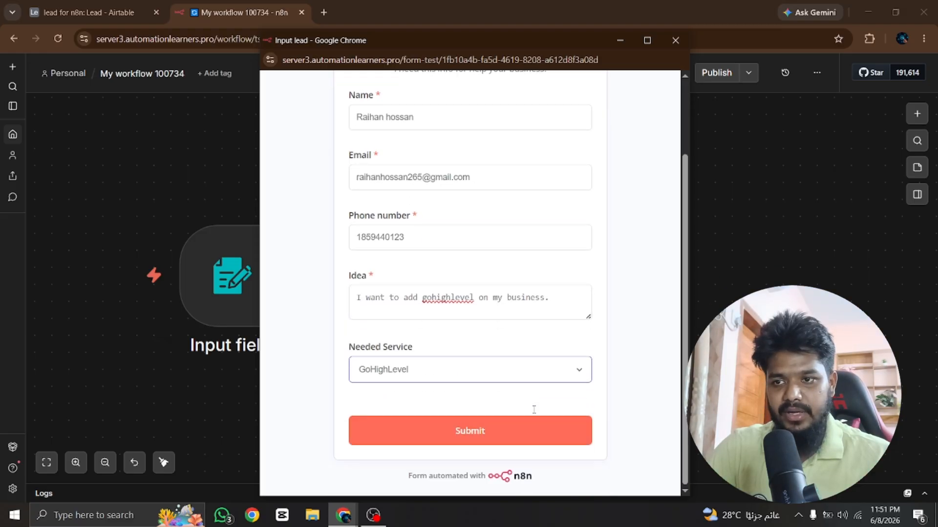
left_click(620, 40)
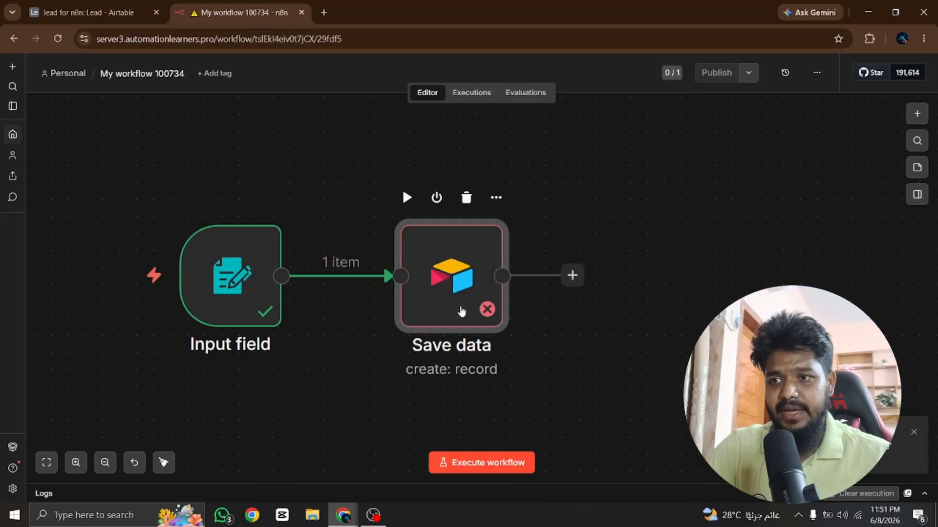
Examine the Save data node's error output and its Needed Service mapping
double_click(461, 311)
left_click(459, 306)
left_click(313, 326)
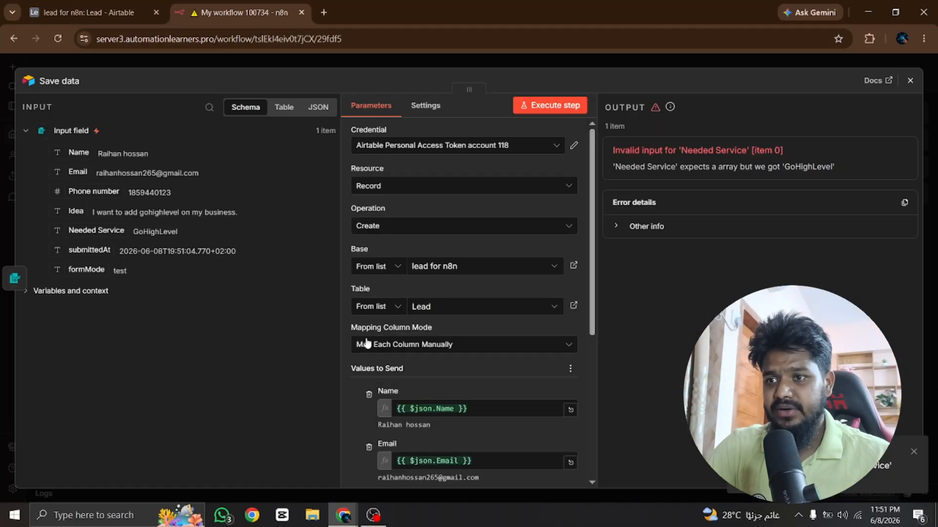
scroll(408, 357, "down", 5)
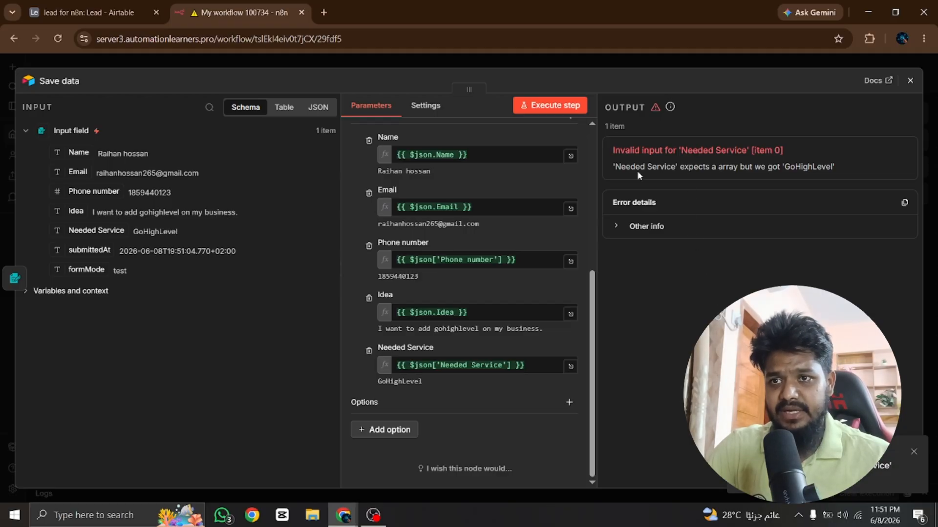
Review the array error in Save data, switch to the Airtable lead table and open the Needed Service field for editing
left_click_drag(627, 167, 729, 167)
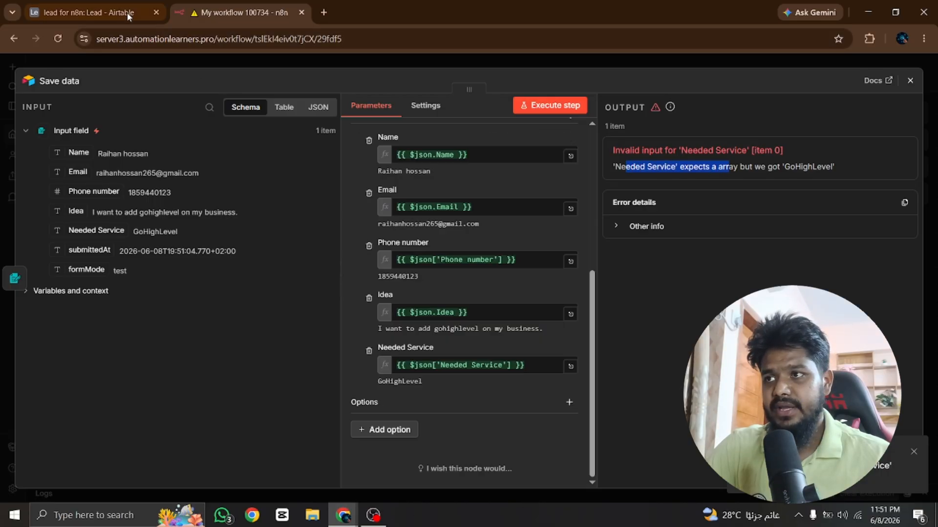
left_click(90, 12)
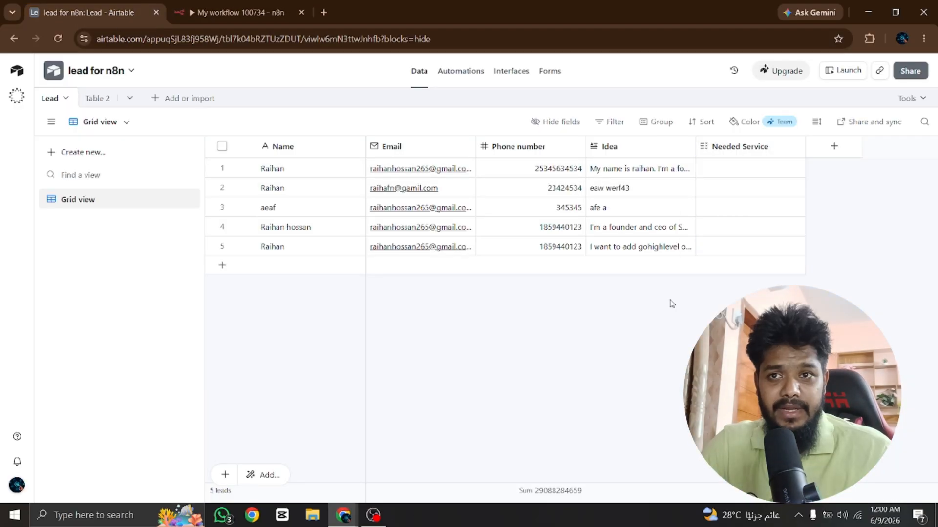
double_click(746, 147)
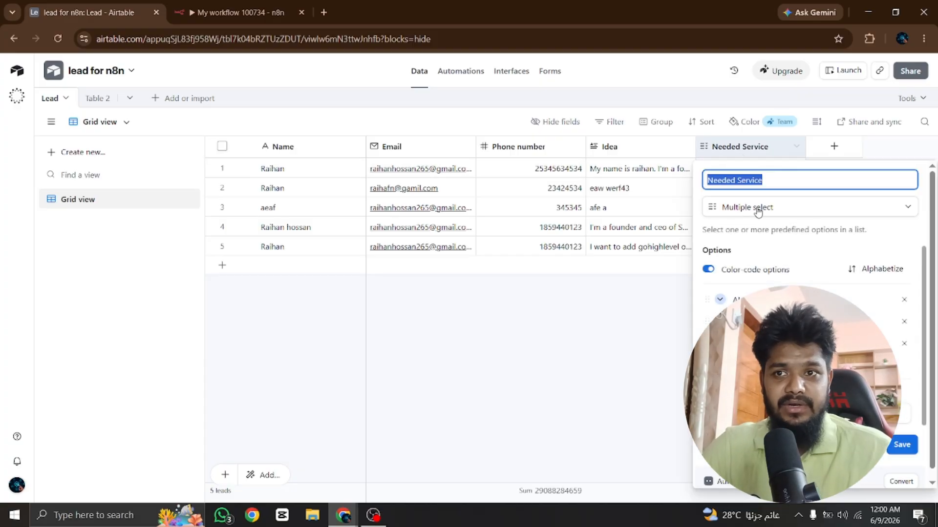
left_click(757, 210)
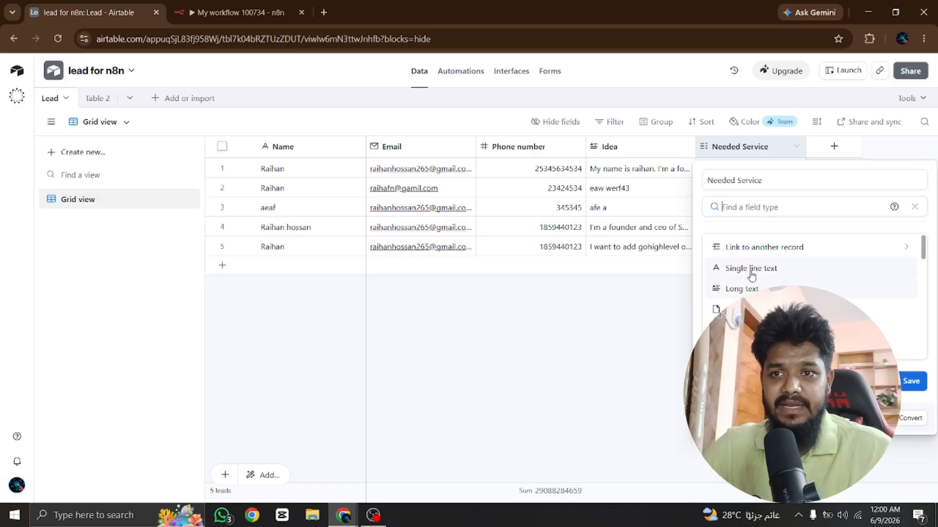
type("sin")
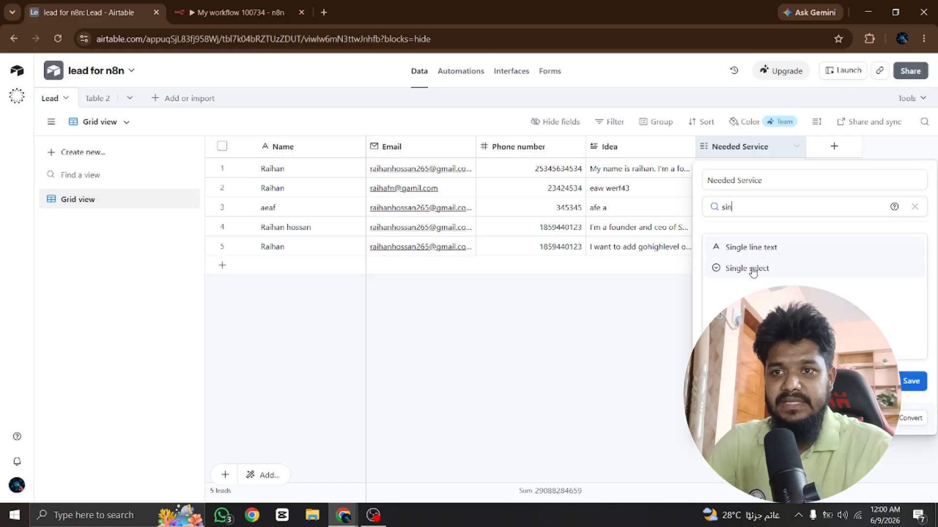
left_click(750, 247)
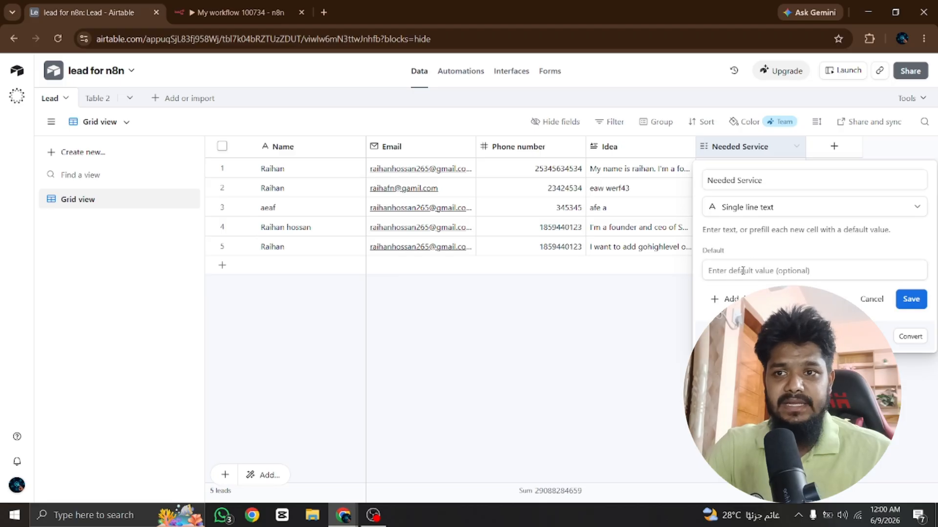
left_click(743, 270)
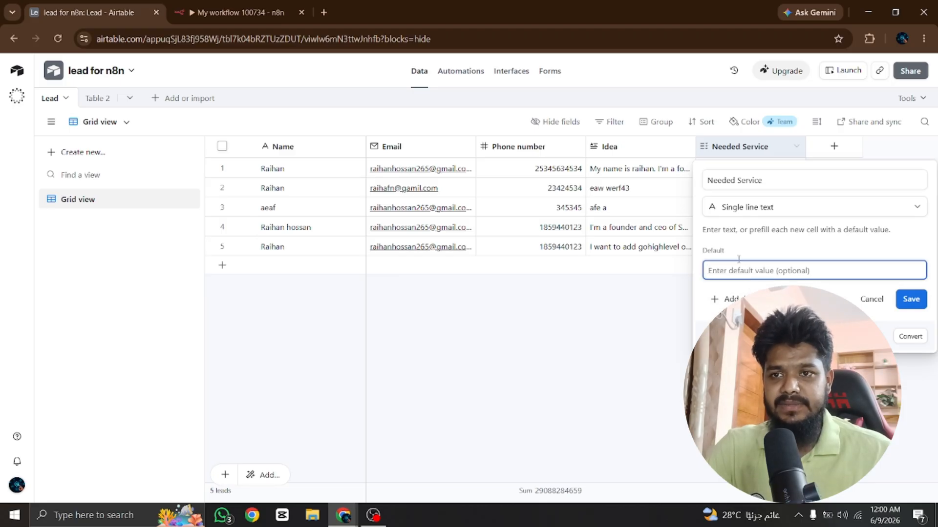
Change the Needed Service field's type to Single select and save the field
left_click(762, 210)
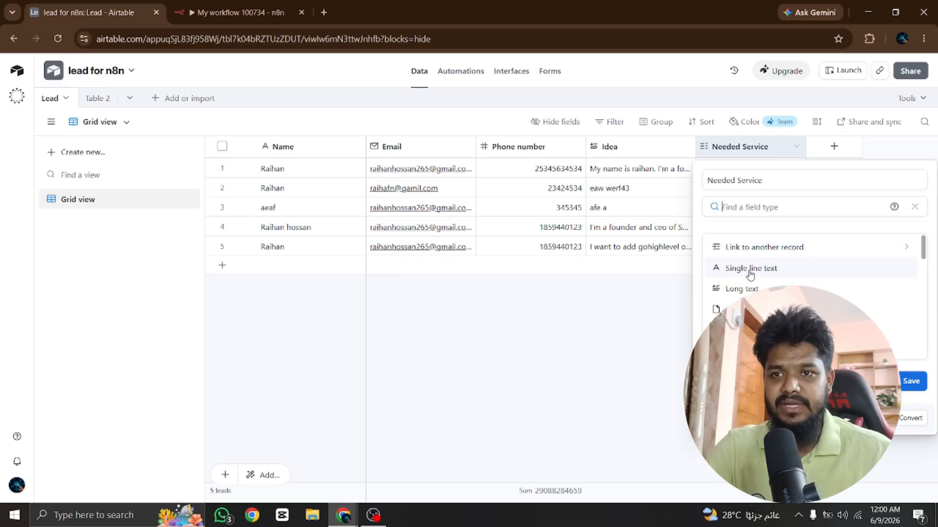
type("s")
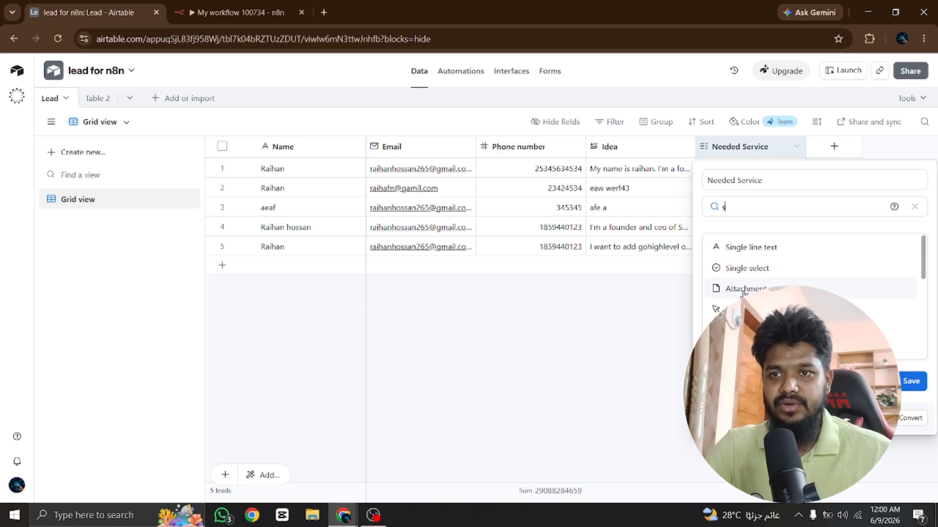
left_click(733, 268)
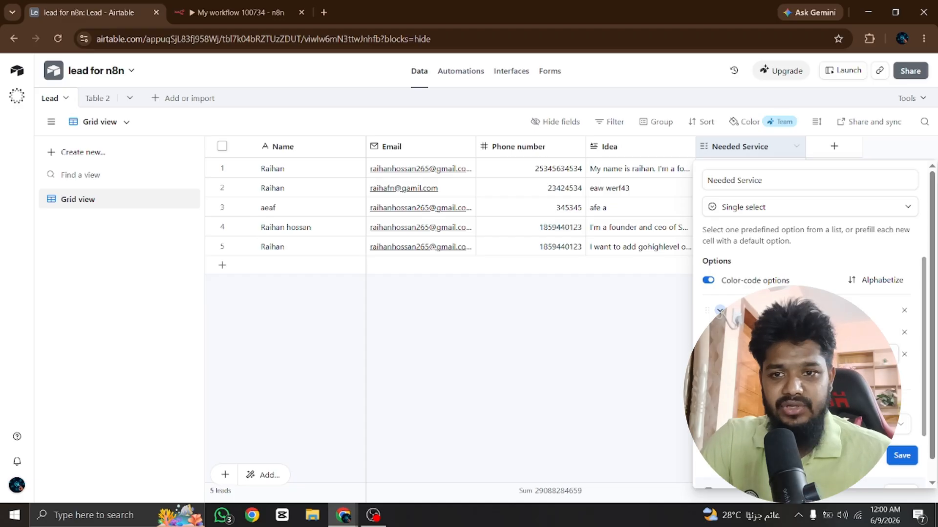
left_click(900, 456)
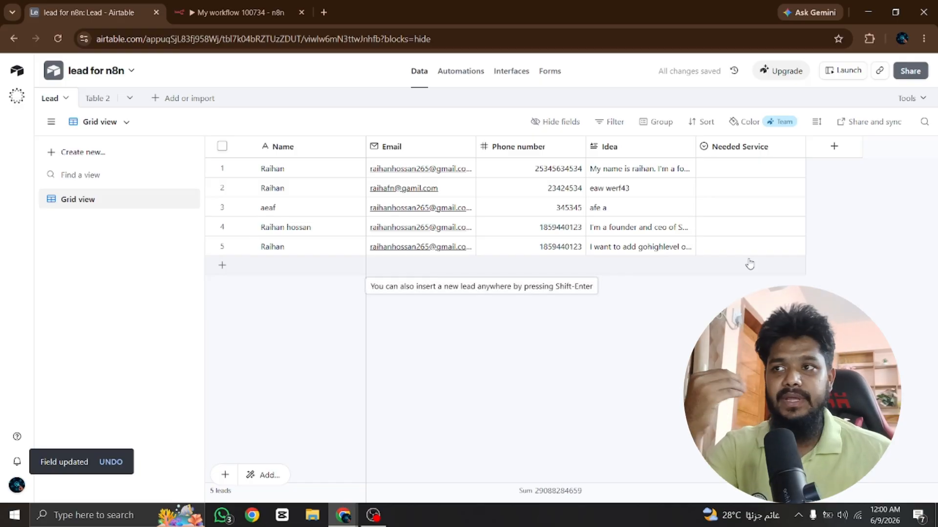
Switch to the n8n workflow and examine the Needed Service mapping in Save data and the Input field node's form settings
left_click(223, 4)
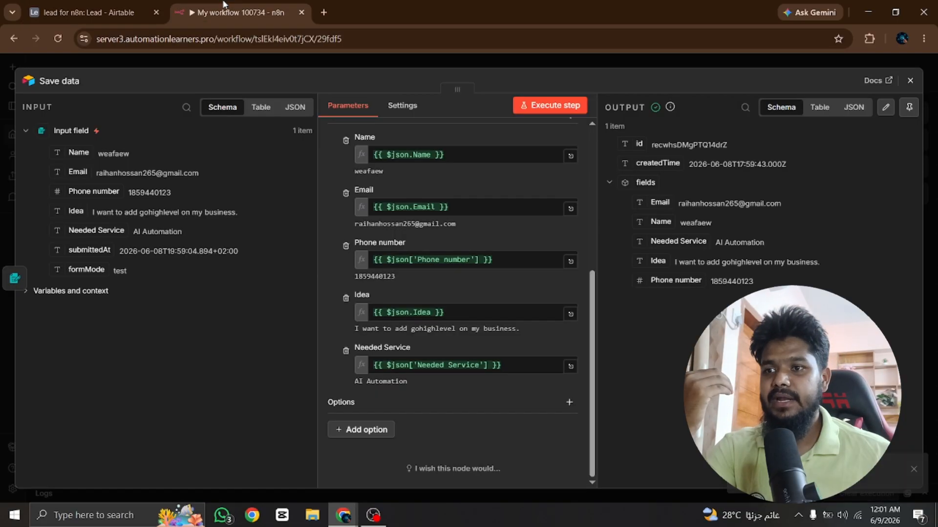
left_click(468, 366)
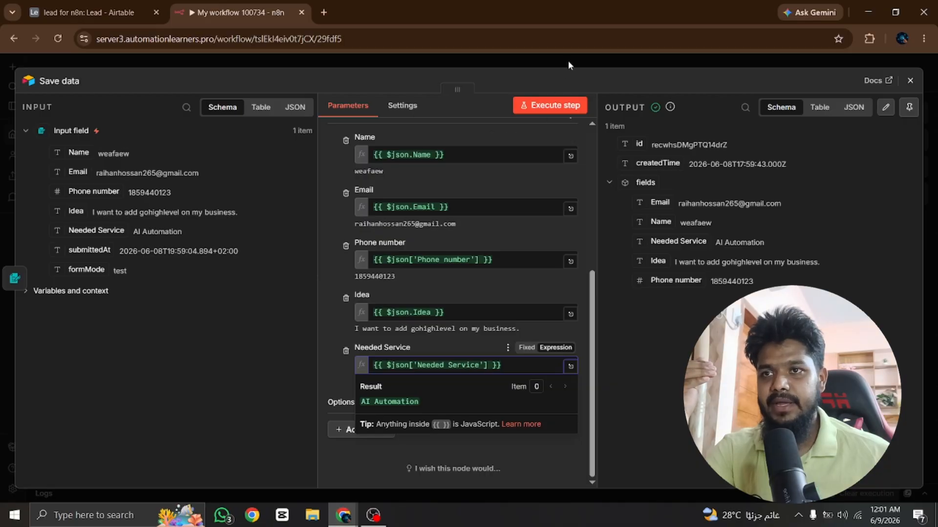
key("Escape")
double_click(247, 285)
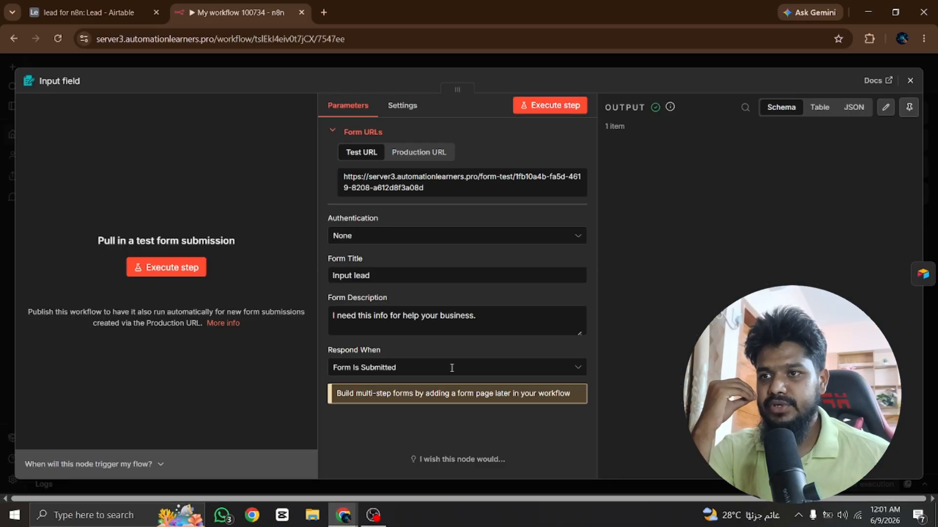
key("Escape")
Execute the workflow and fill in the lead's name and e-mail address in the new test form
left_click(469, 463)
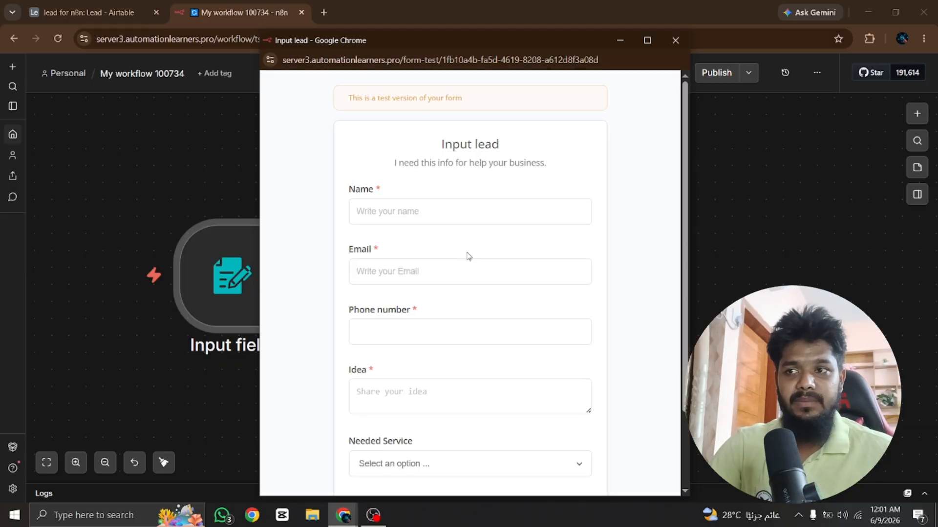
left_click(375, 211)
type("Raihan")
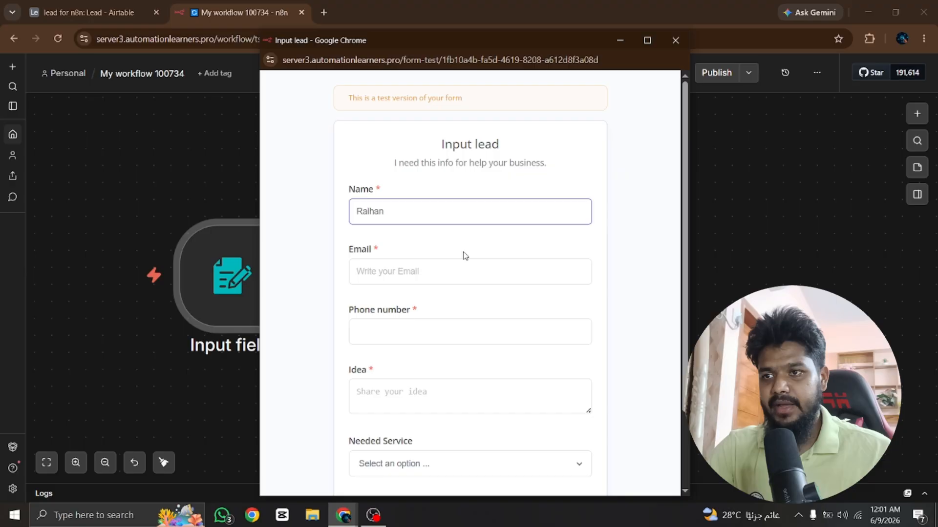
left_click(439, 271)
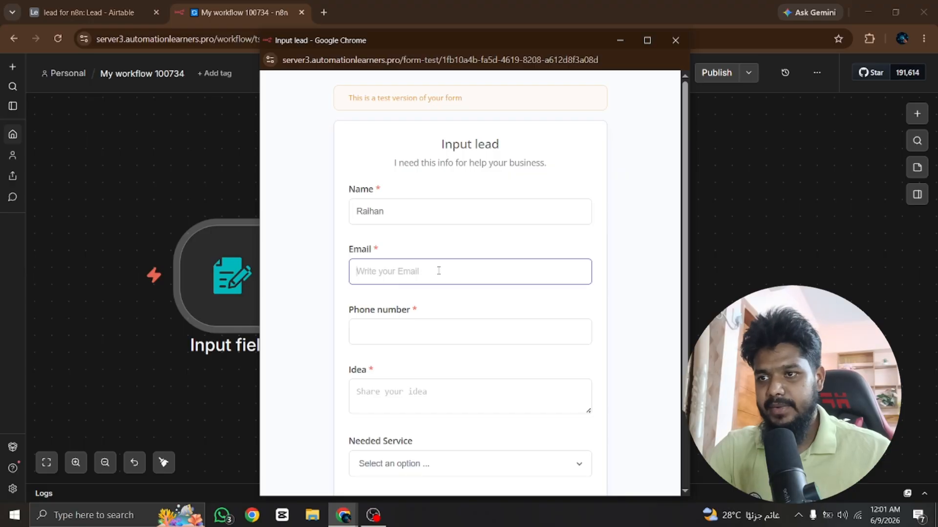
key("super+v")
scroll(452, 427, "down", 2)
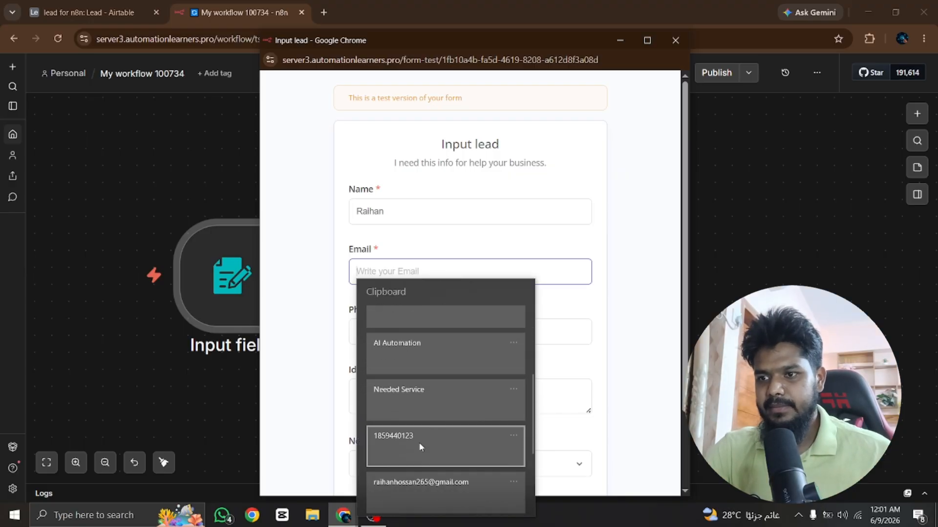
left_click(410, 491)
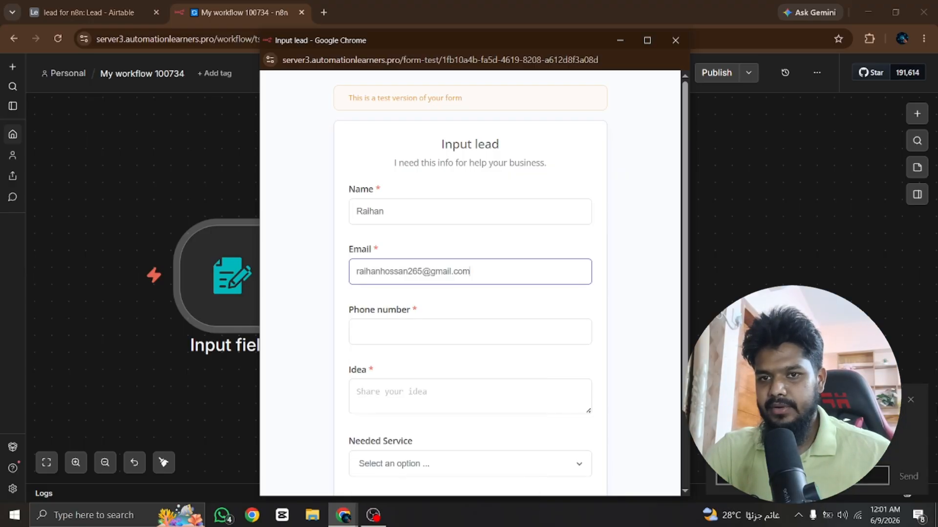
left_click(918, 398)
left_click(688, 40)
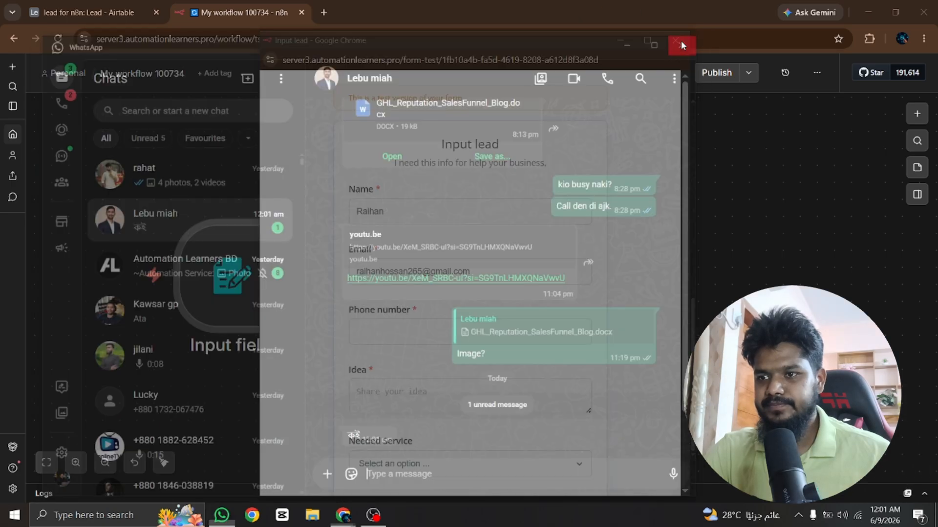
Fill in the lead's phone number and the Idea "I want to add gohighlevel on my business." from the clipboard history
left_click(372, 336)
key("super+v")
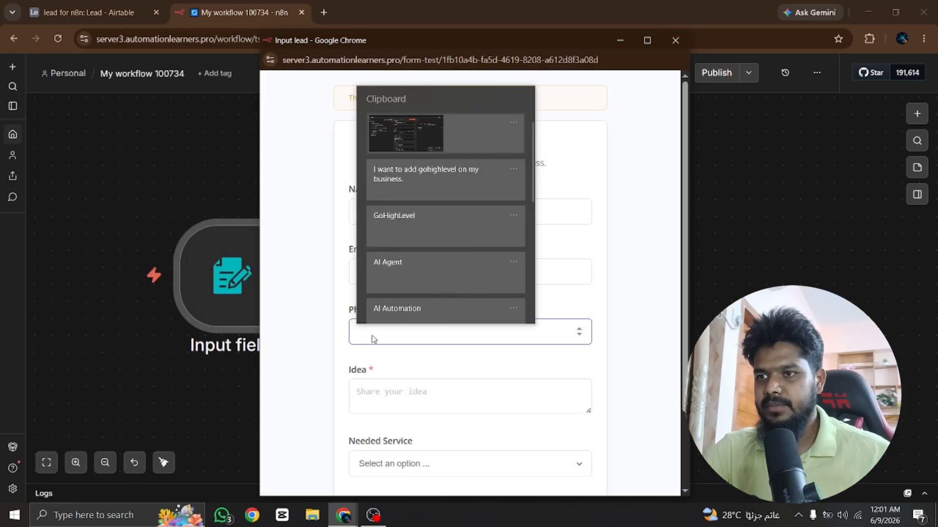
scroll(433, 245, "down", 3)
left_click(405, 275)
left_click(365, 393)
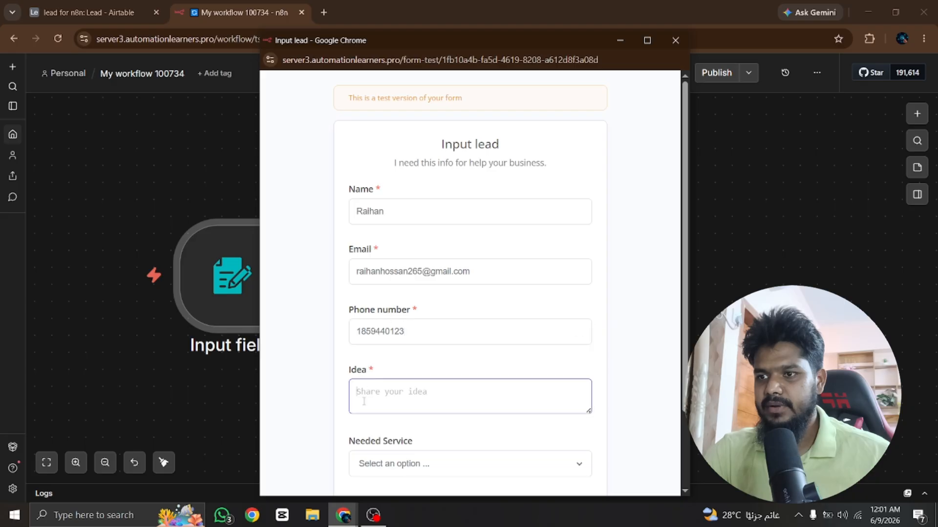
key("super+v")
left_click(412, 239)
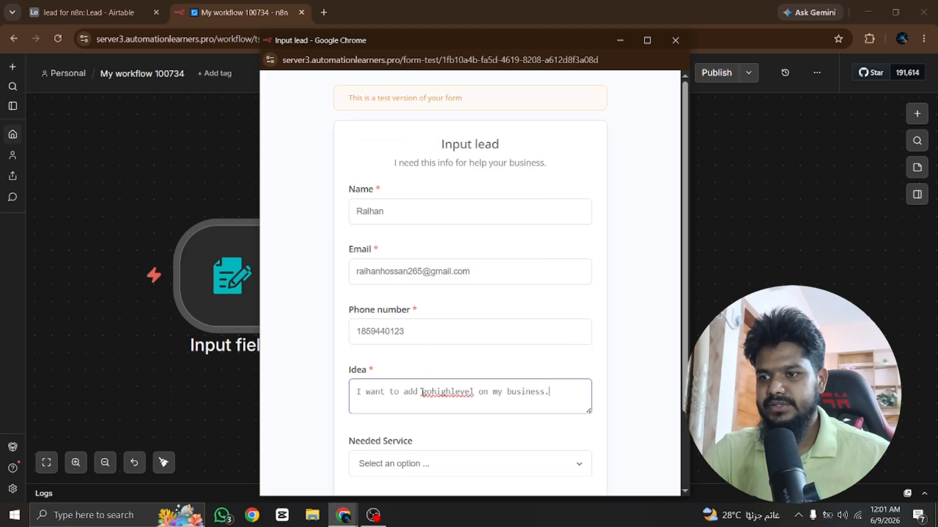
Choose AI Automation as the Needed Service and submit the test form
left_click(417, 470)
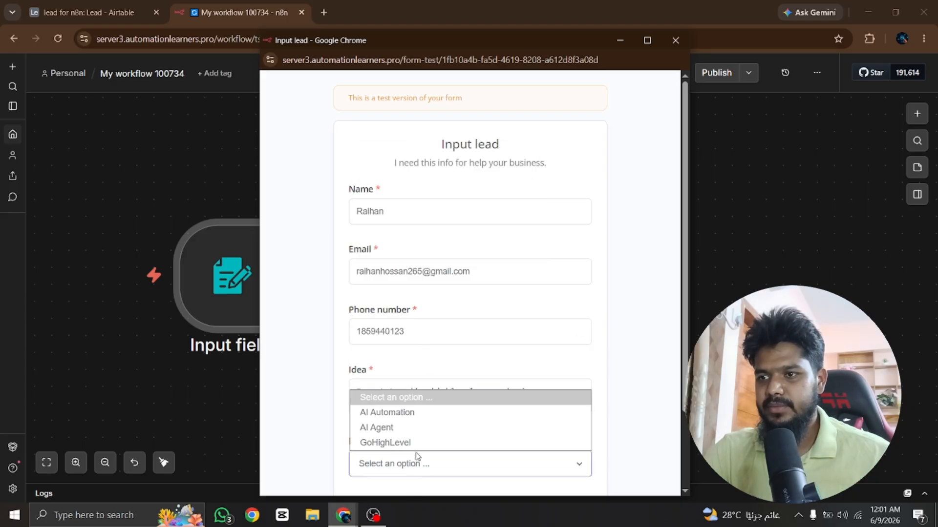
left_click(396, 415)
scroll(397, 420, "down", 2)
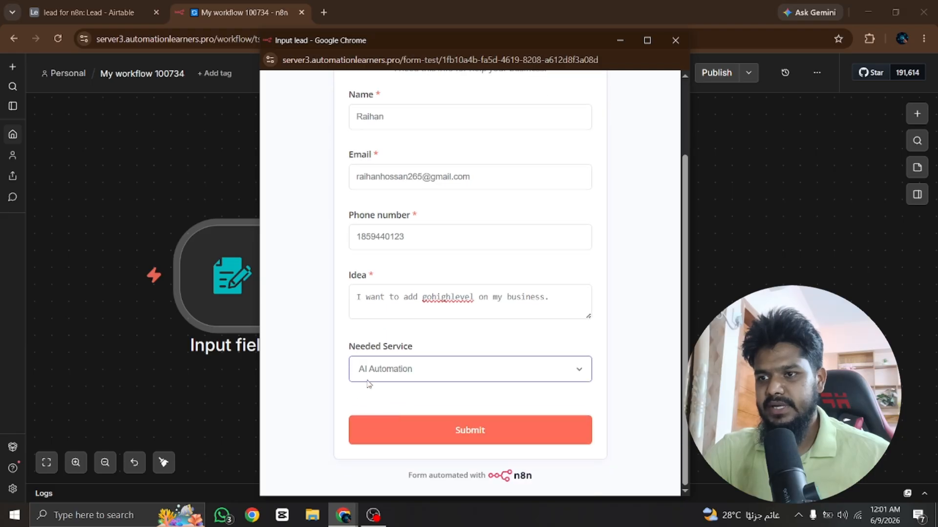
left_click(473, 442)
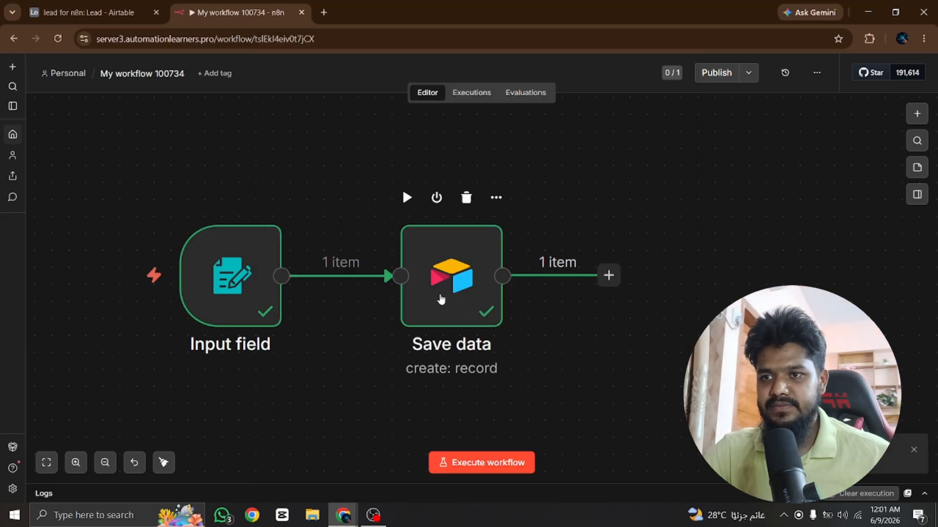
Check the submitted lead in the Airtable table and return to the n8n workflow
left_click(76, 17)
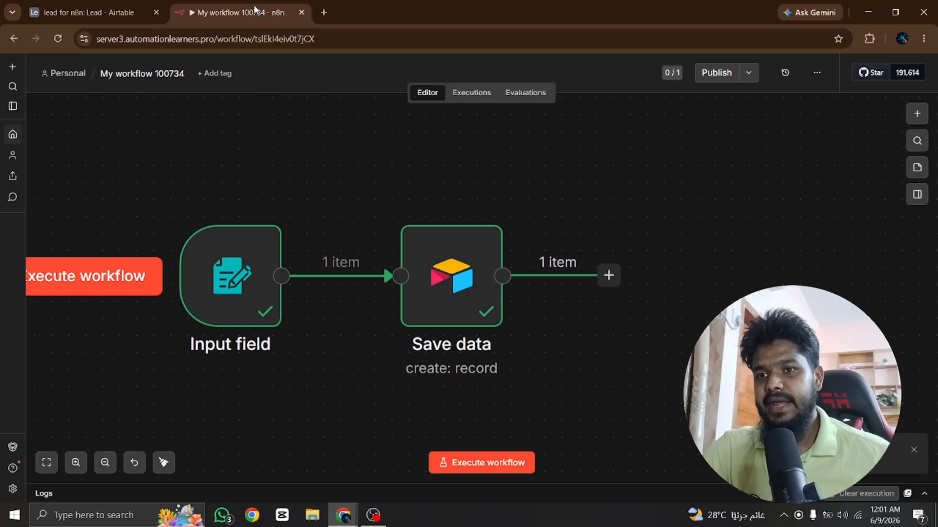
left_click(237, 12)
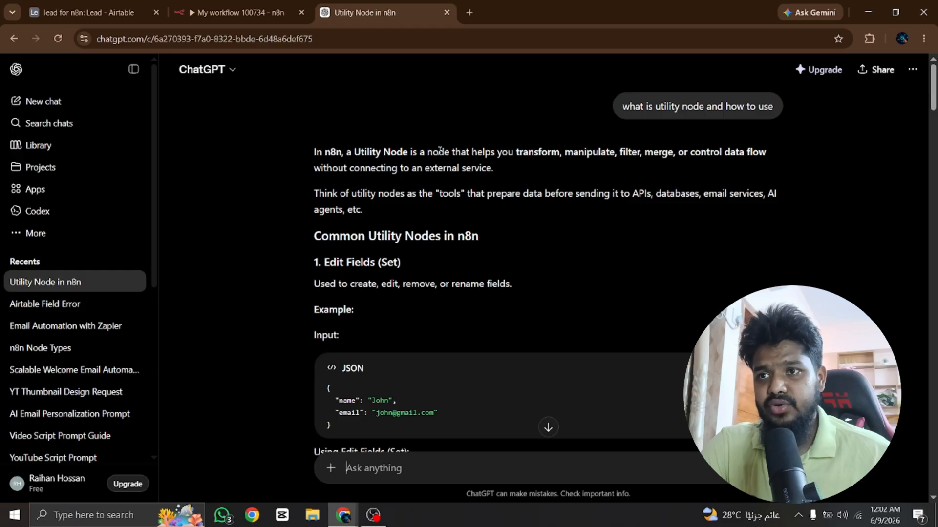
Read ChatGPT's explanation of n8n utility nodes, covering their definition and the Edit Fields, Code, IF and Switch nodes
left_click_drag(439, 151, 487, 171)
left_click(472, 163)
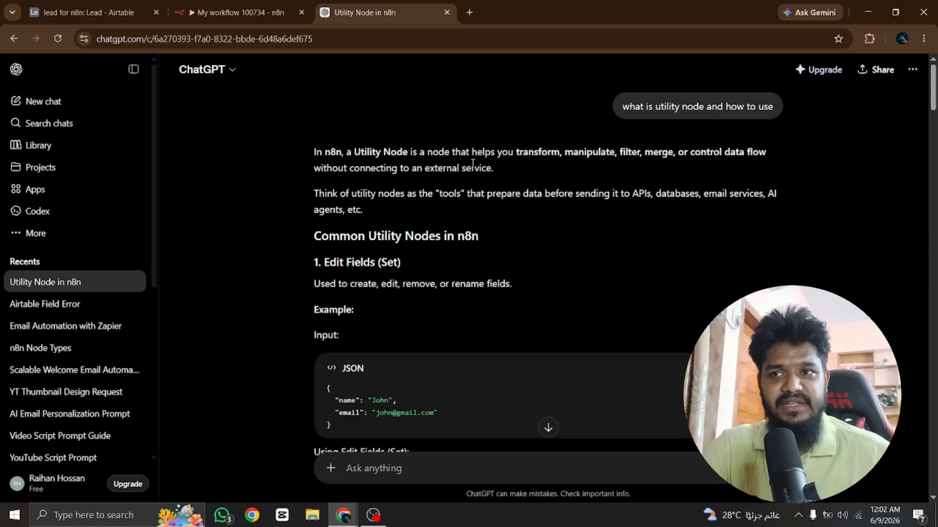
left_click_drag(573, 152, 607, 156)
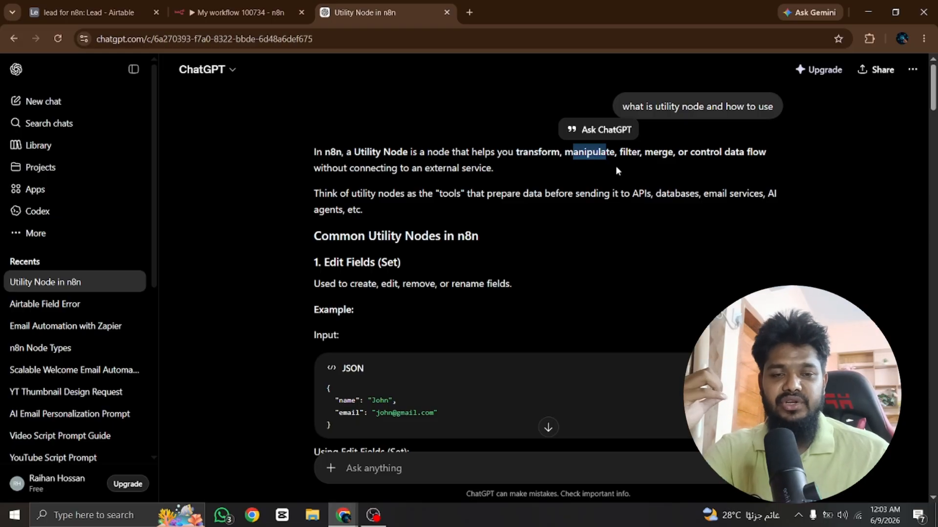
scroll(617, 170, "down", 10)
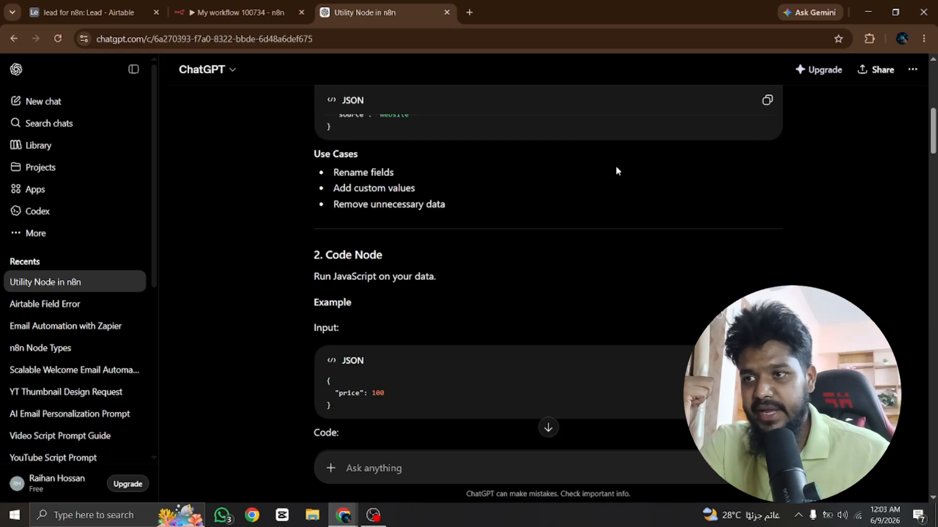
scroll(615, 169, "down", 12)
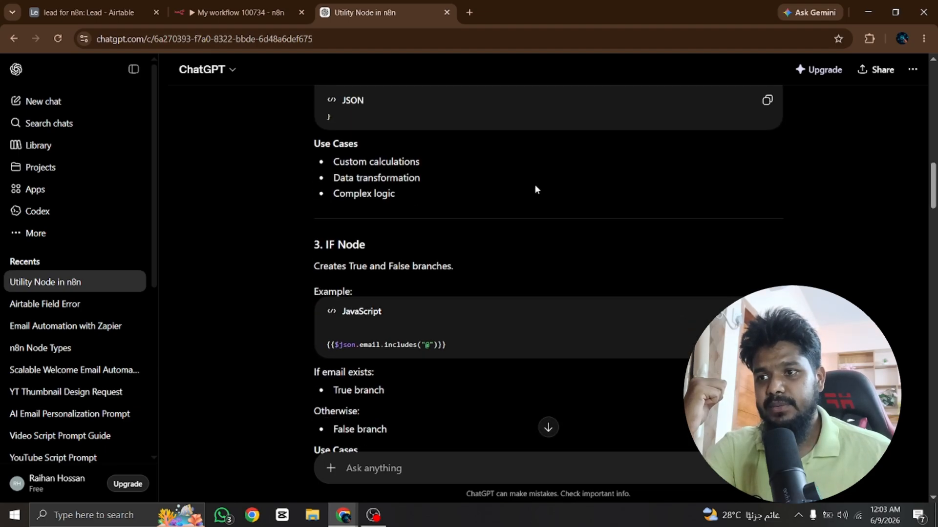
scroll(534, 189, "down", 2)
left_click_drag(311, 159, 361, 161)
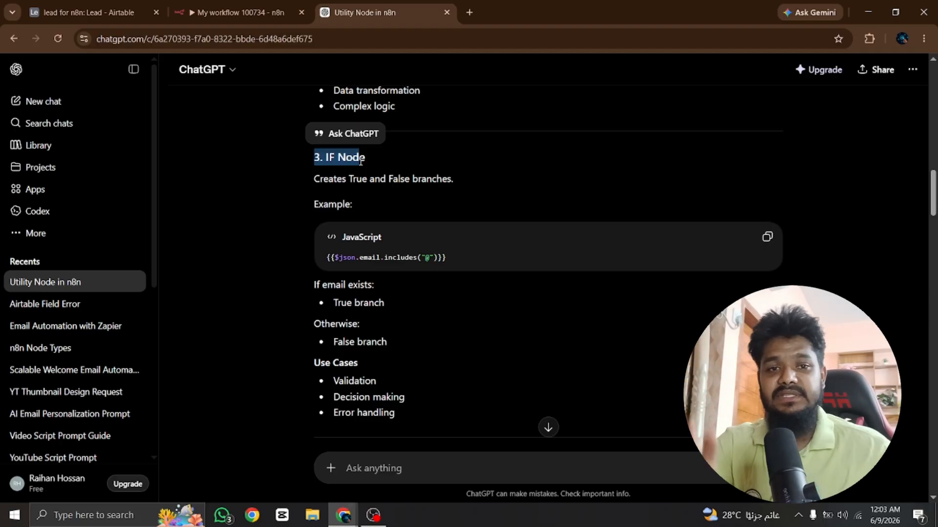
scroll(360, 161, "down", 4)
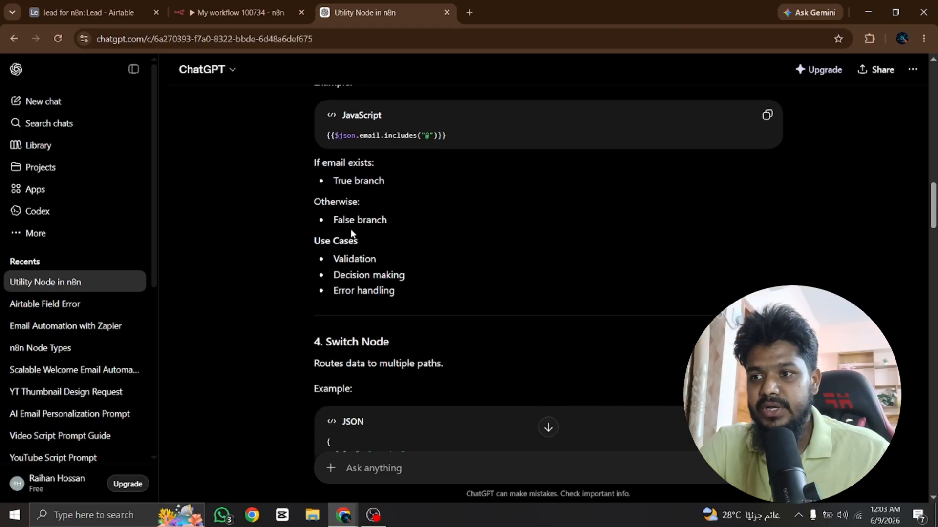
left_click_drag(326, 281, 395, 283)
scroll(394, 283, "down", 1)
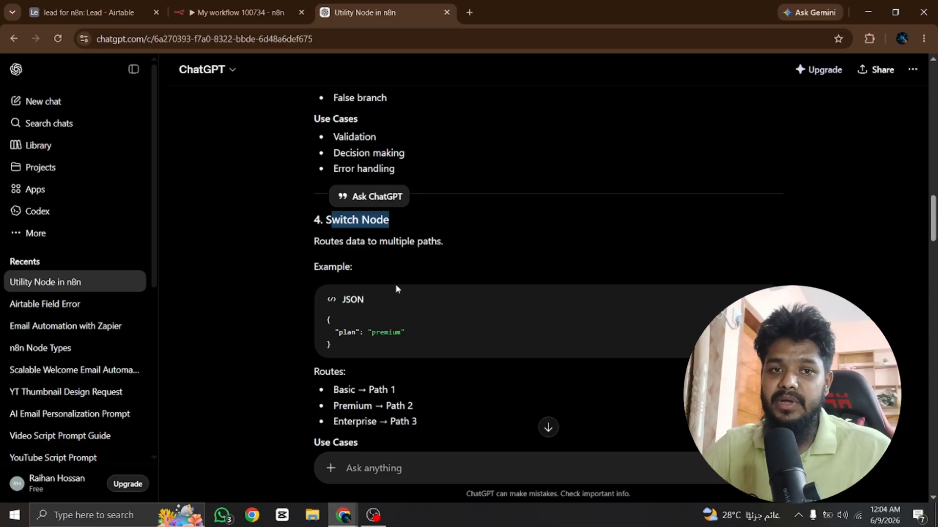
Read the routes and use cases in ChatGPT's Switch Node section and return to the n8n workflow
scroll(376, 298, "down", 1)
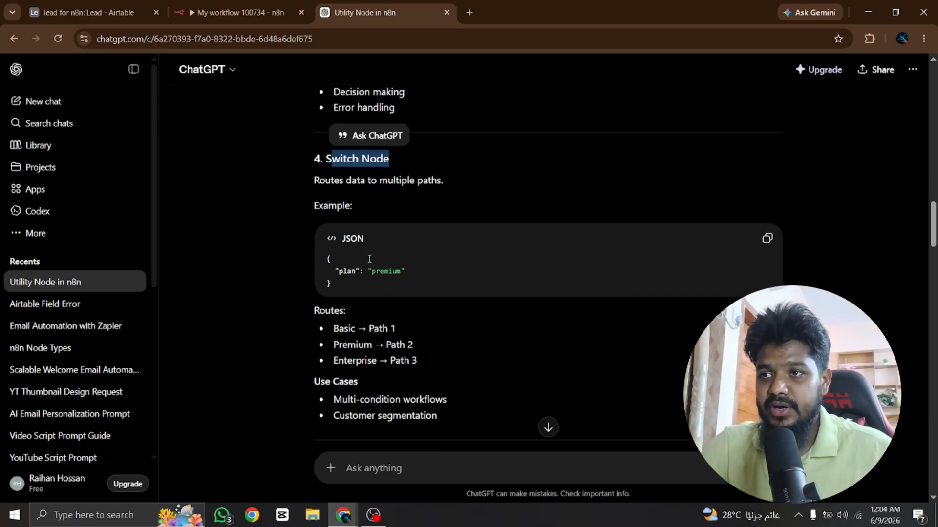
left_click(337, 176)
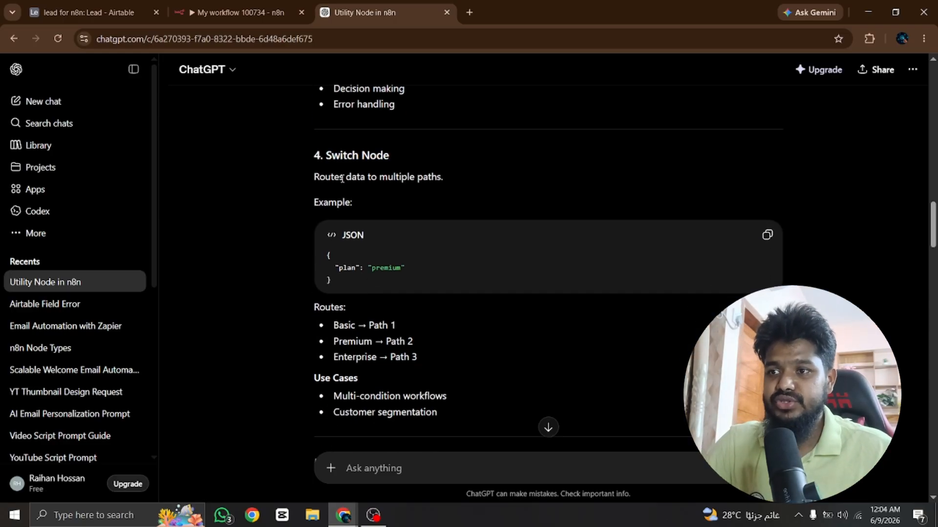
scroll(342, 183, "down", 1)
left_click(236, 13)
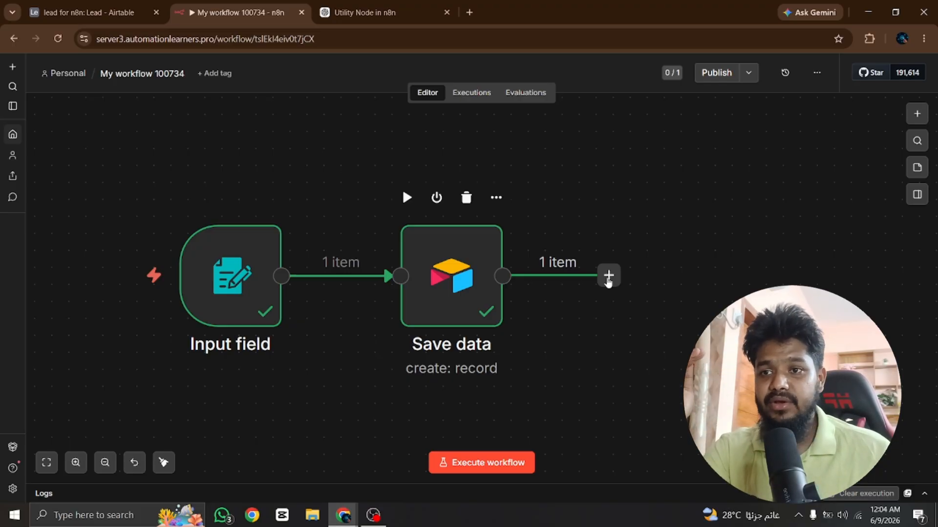
left_click(608, 276)
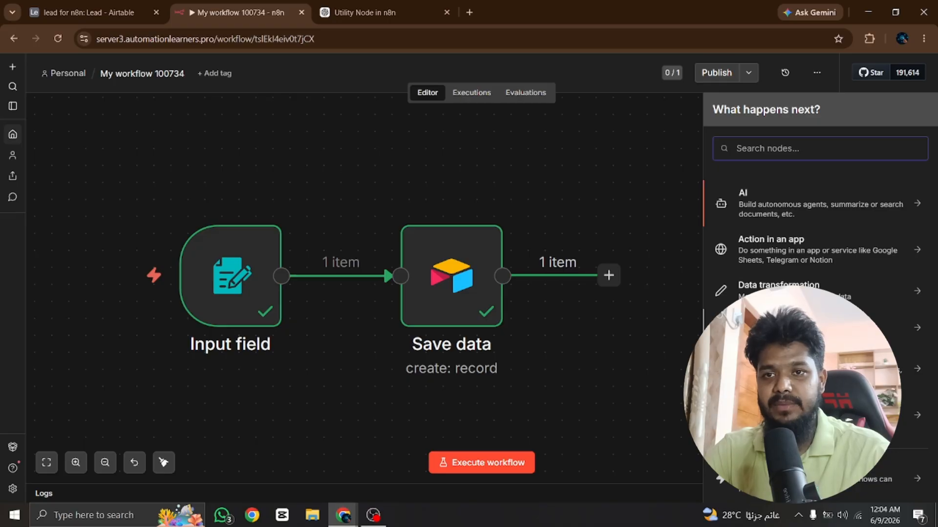
type("w")
key("BackSpace")
type("sw")
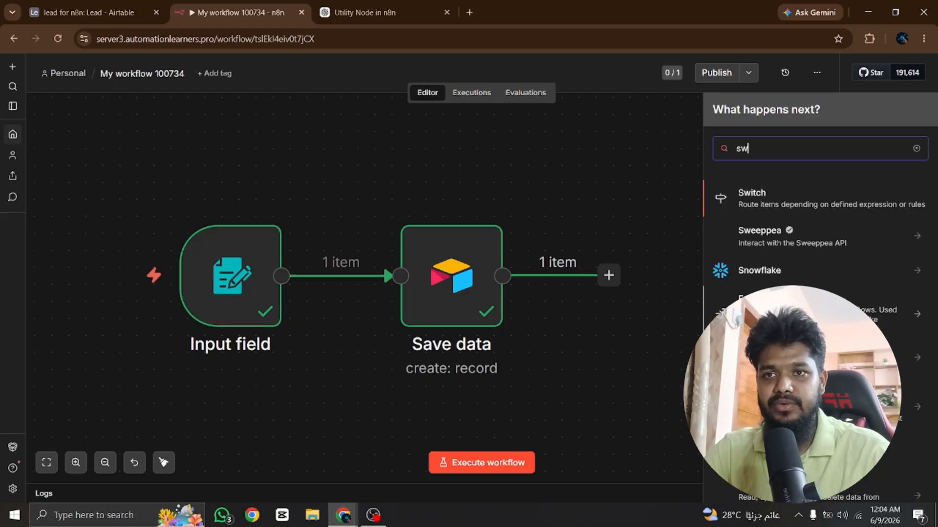
left_click(689, 204)
Add a Switch node from the Flow category after the Save data node
left_click(608, 276)
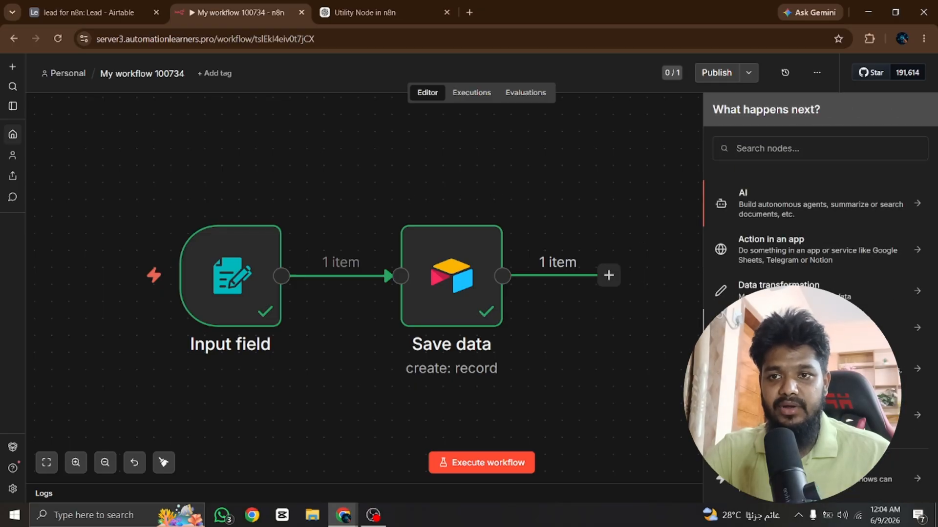
left_click(762, 327)
scroll(755, 223, "up", 1)
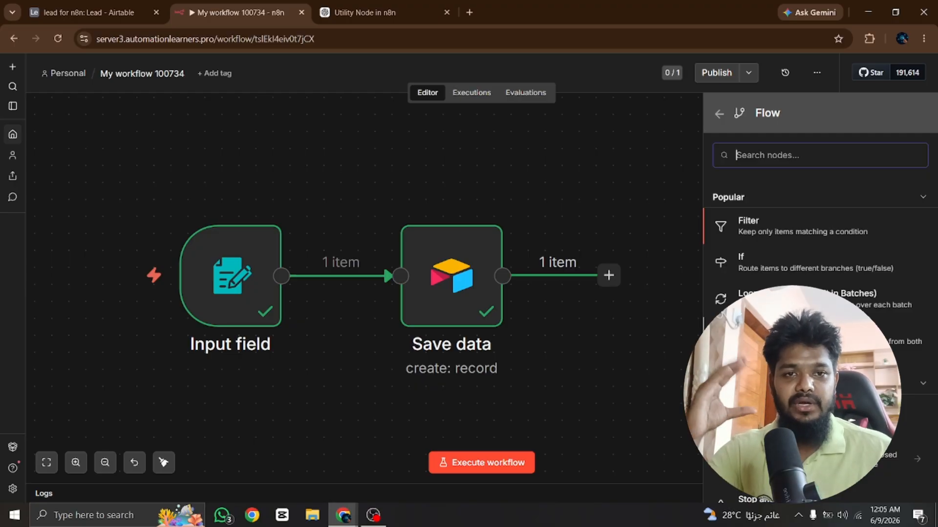
scroll(806, 303, "down", 3)
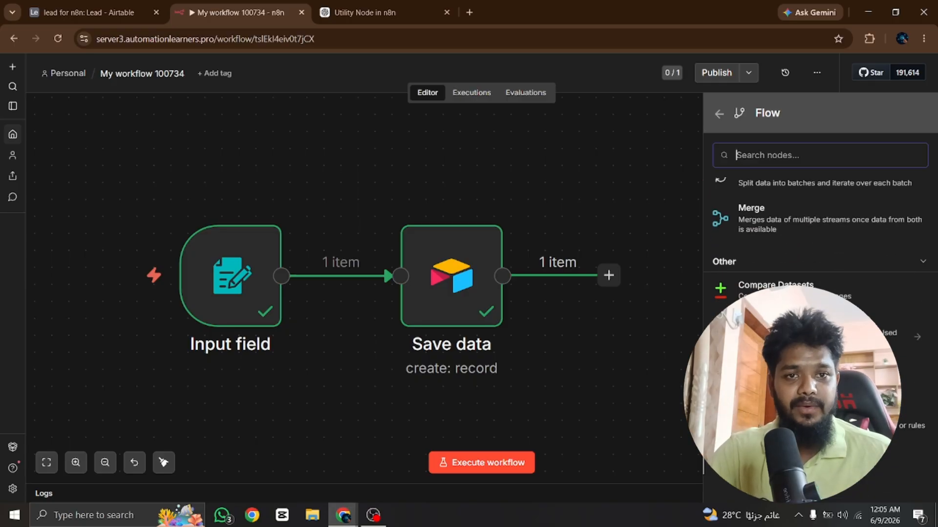
left_click(820, 421)
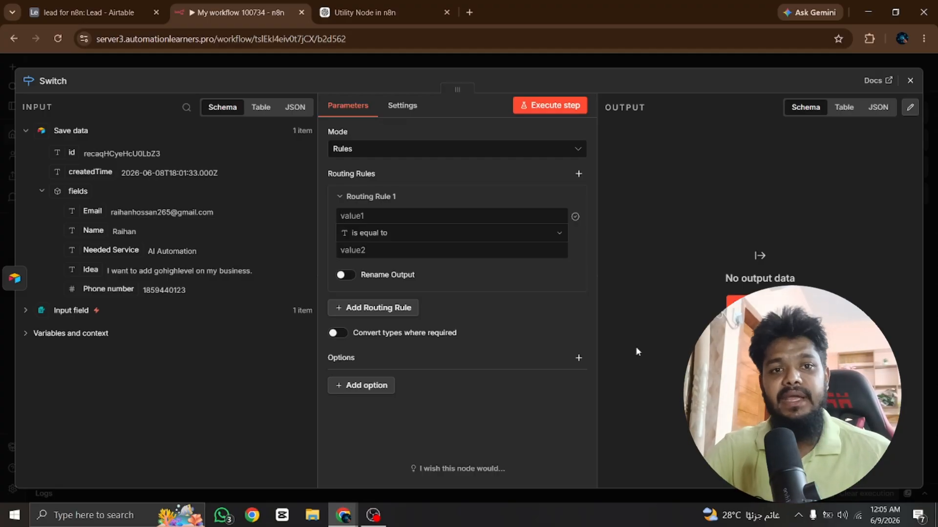
Set the first value of Routing Rule 1 to the Needed Service field from Save data
left_click(411, 215)
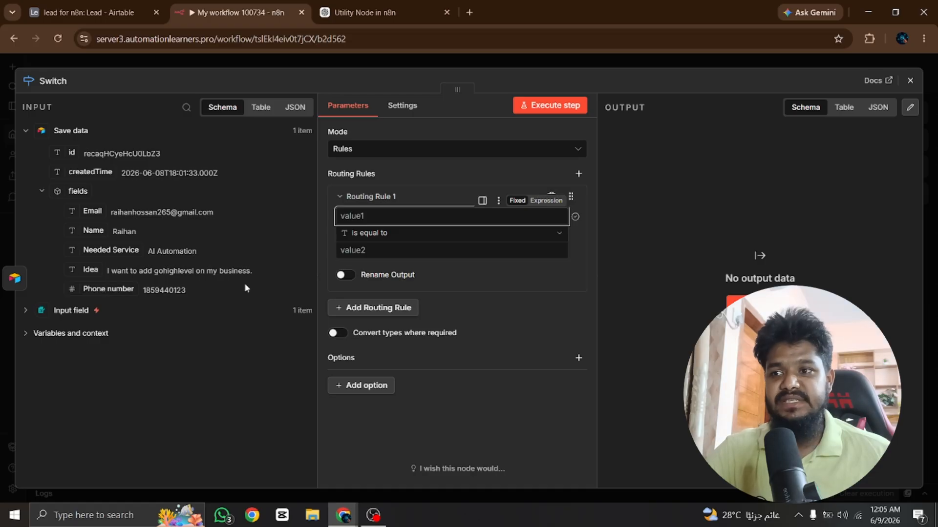
left_click(380, 247)
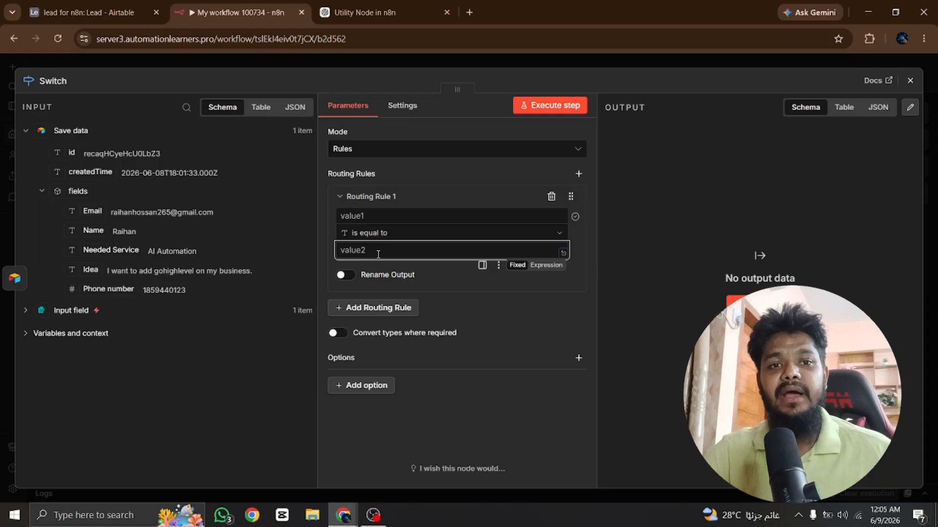
left_click(357, 215)
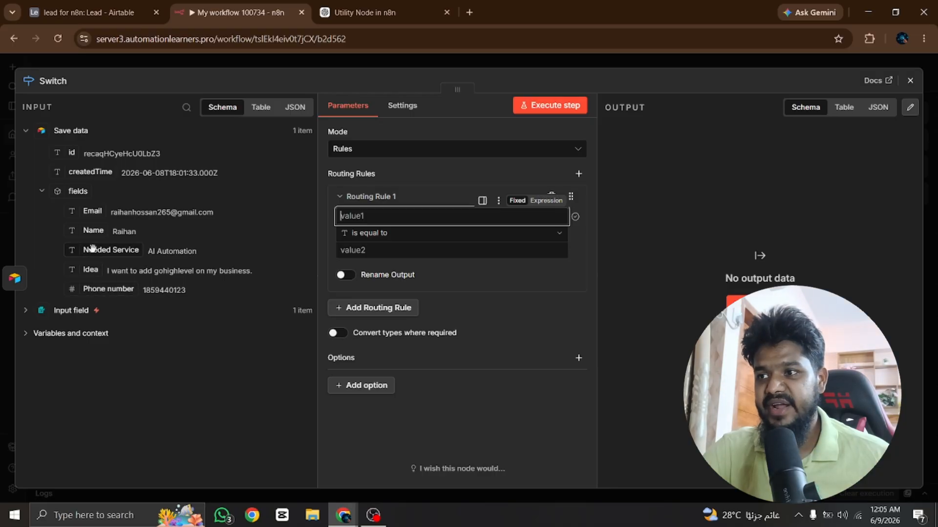
left_click_drag(100, 250, 405, 220)
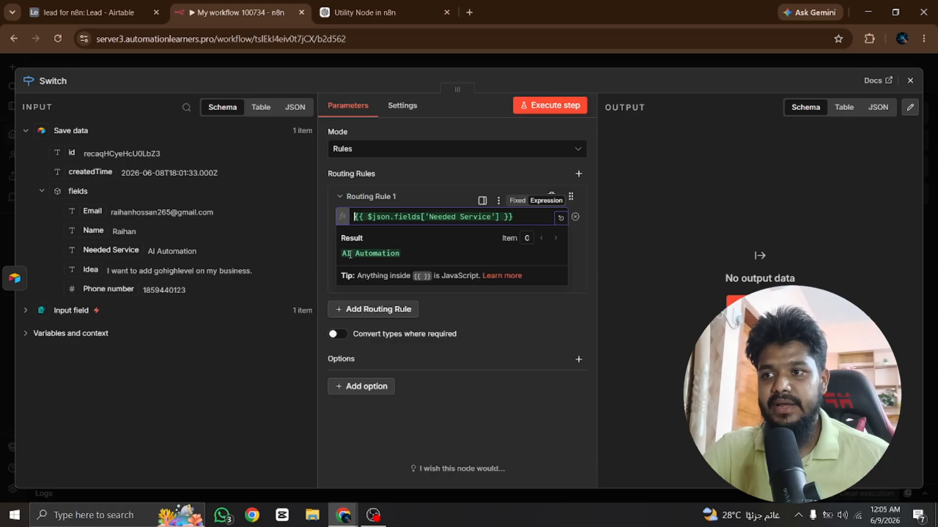
Check the Needed Service options in the Airtable table and set Routing Rule 1's comparison value to AI Automation
left_click_drag(404, 252, 341, 253)
key("ctrl+c")
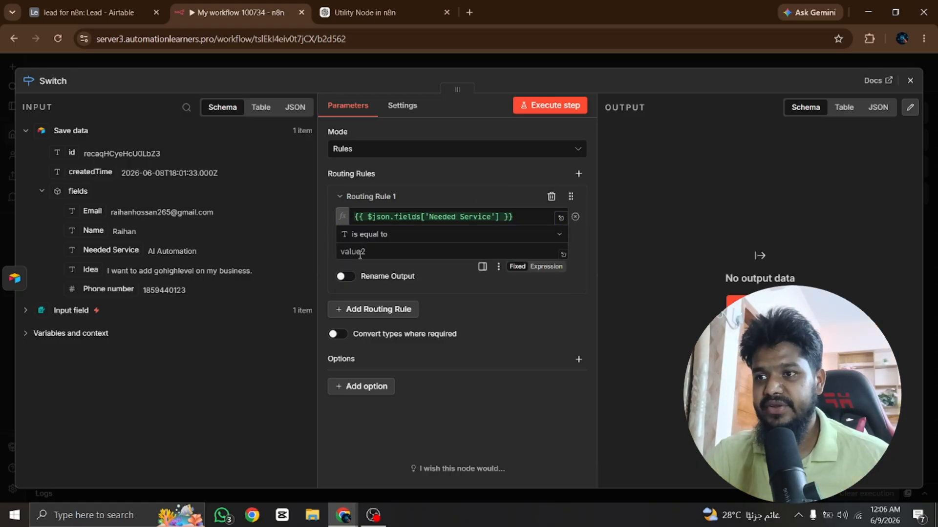
left_click(359, 252)
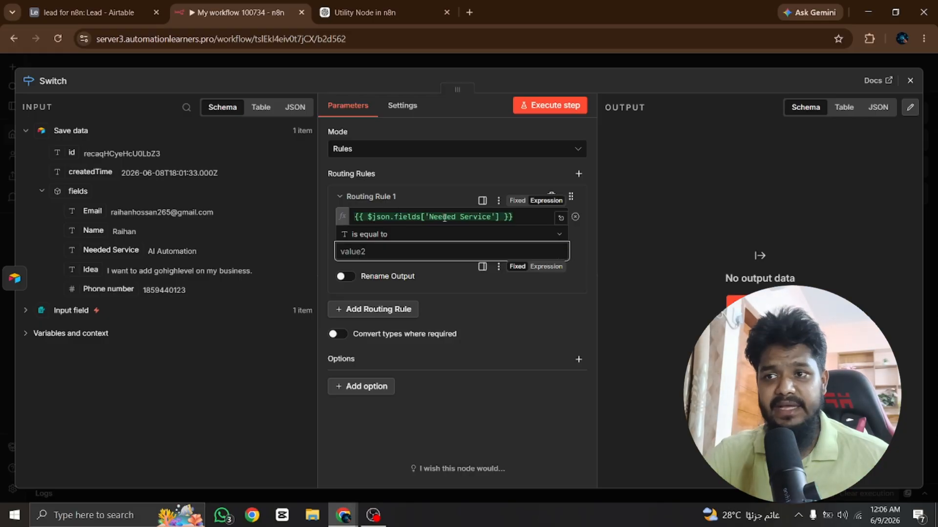
left_click(80, 14)
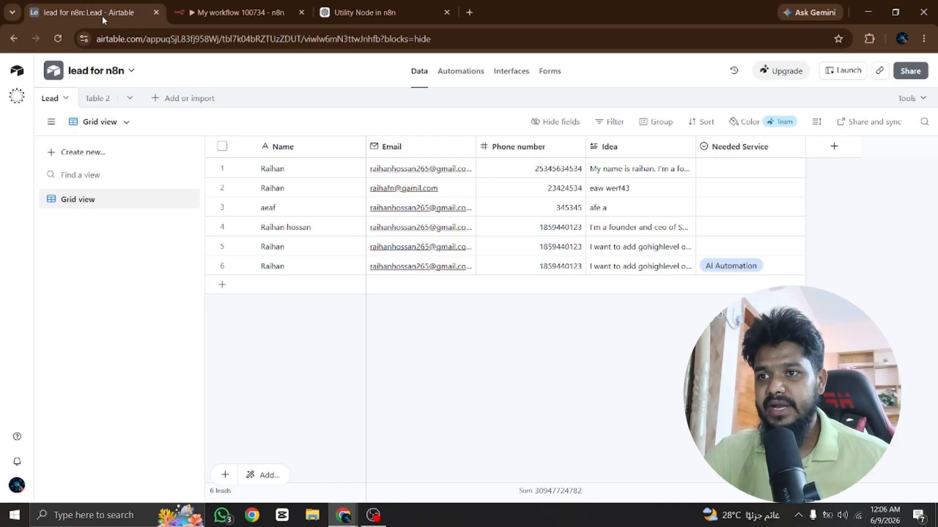
left_click(729, 272)
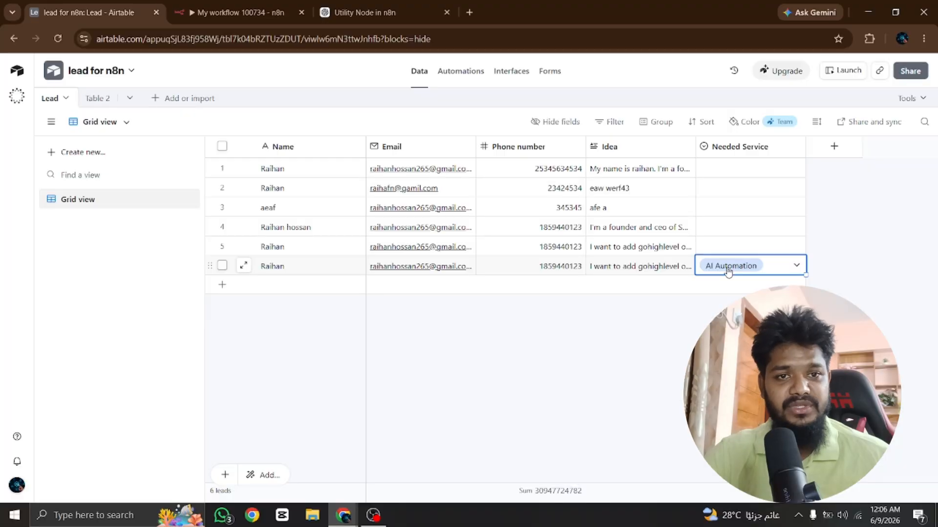
left_click(729, 272)
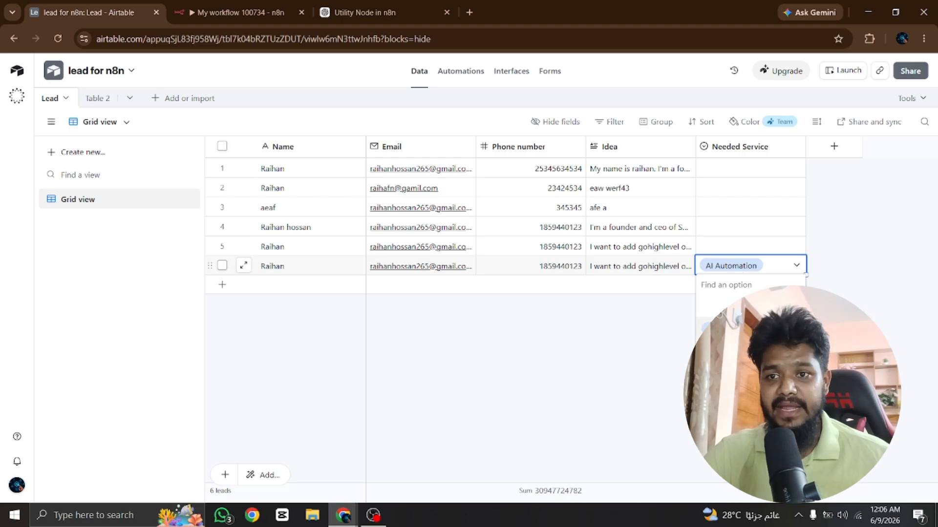
left_click(241, 12)
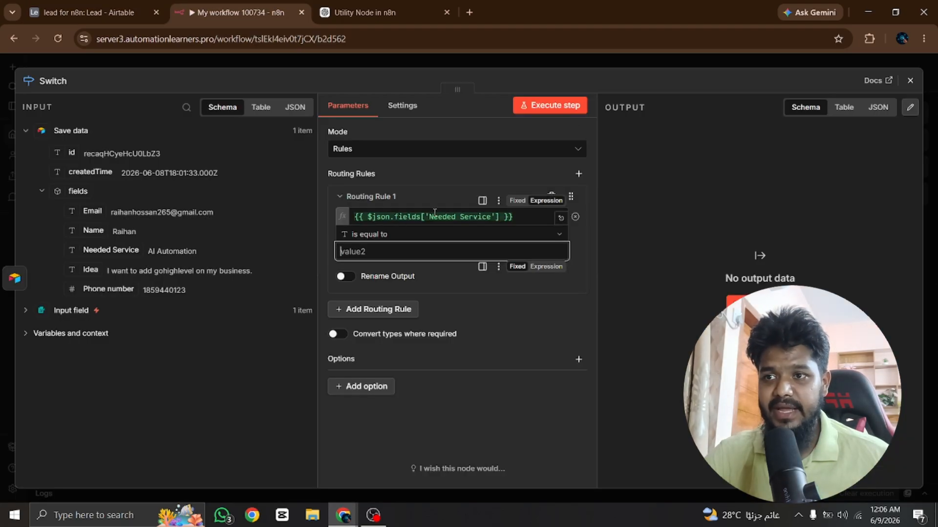
key("ctrl+v")
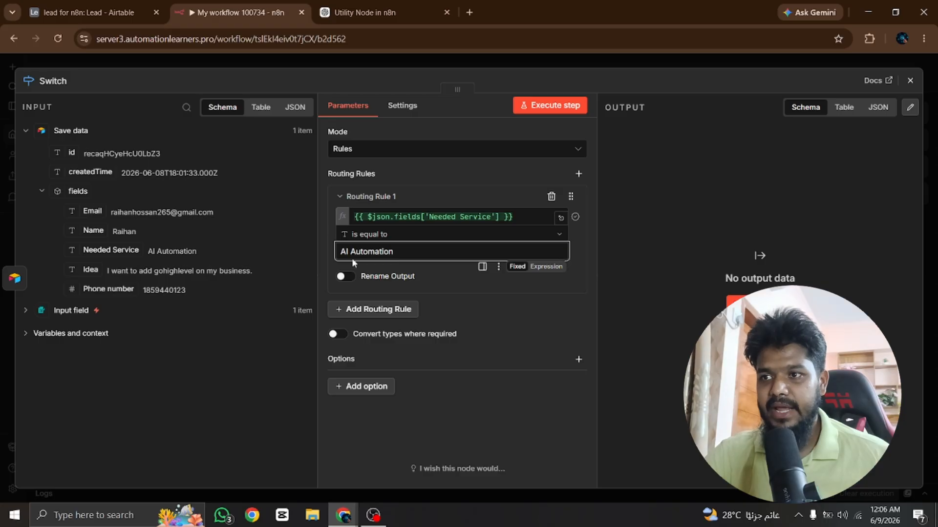
left_click(395, 215)
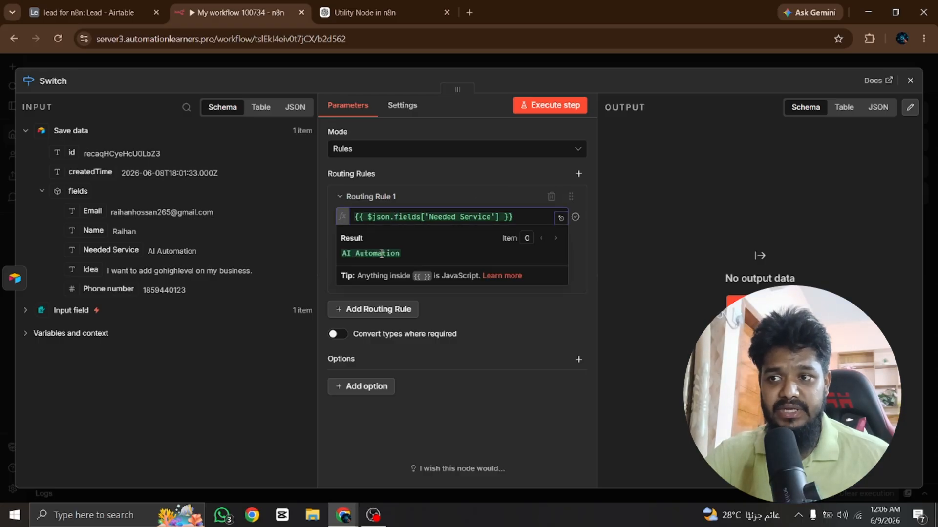
left_click(326, 260)
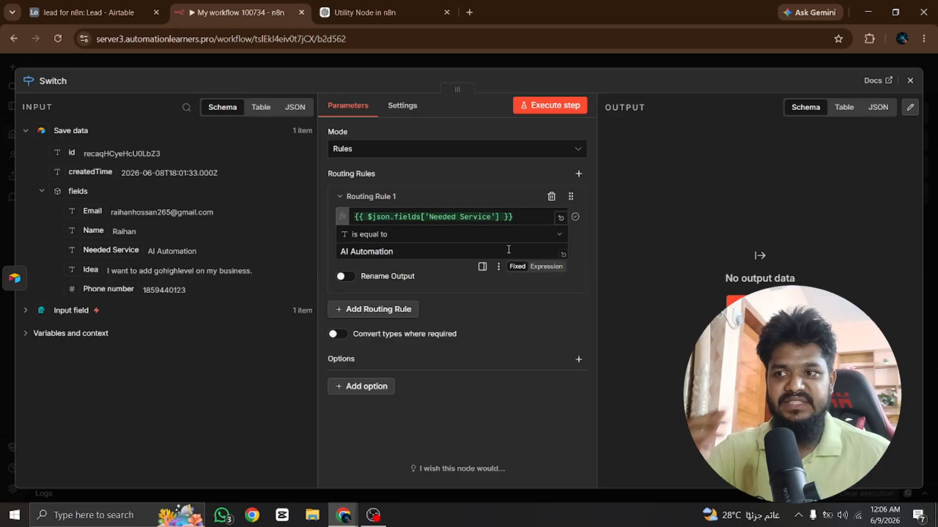
Look through the comparison operators by data type and select the String operator "is equal to" for Routing Rule 1
left_click(443, 234)
mouse_move(377, 259)
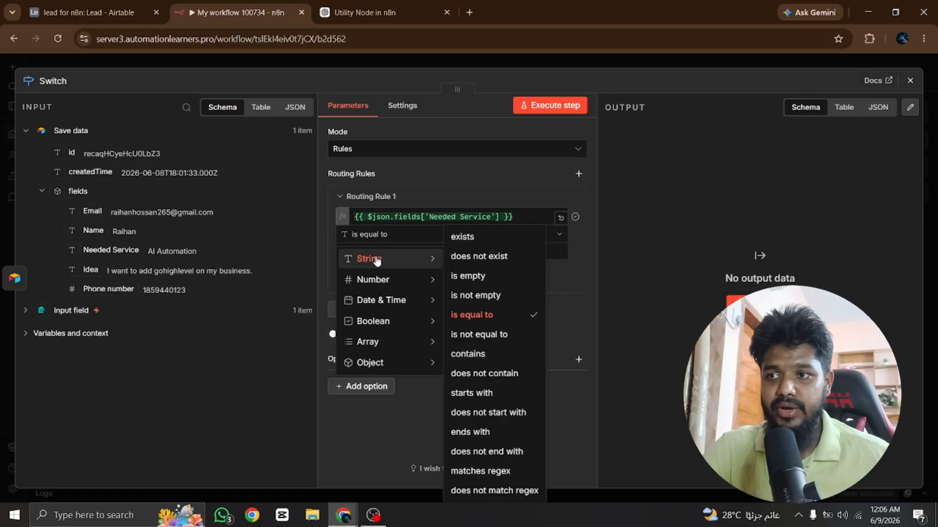
left_click(364, 239)
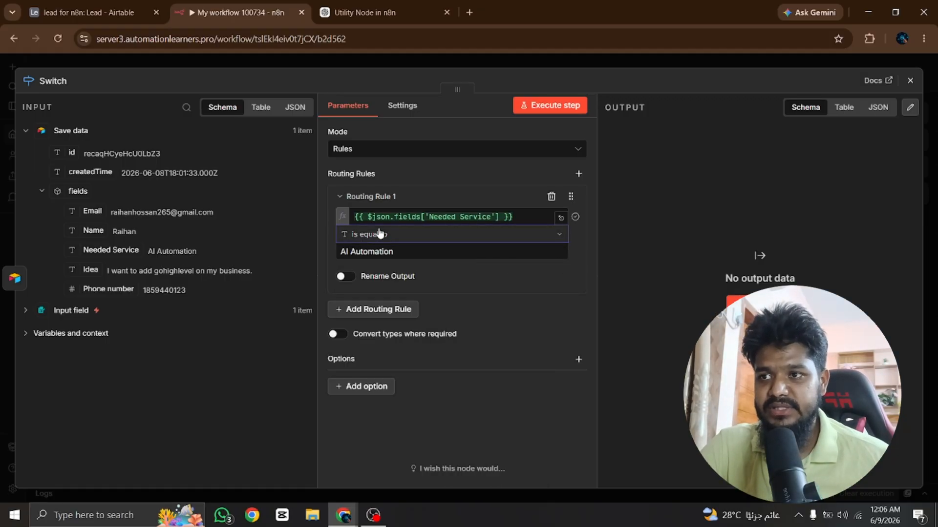
left_click(380, 235)
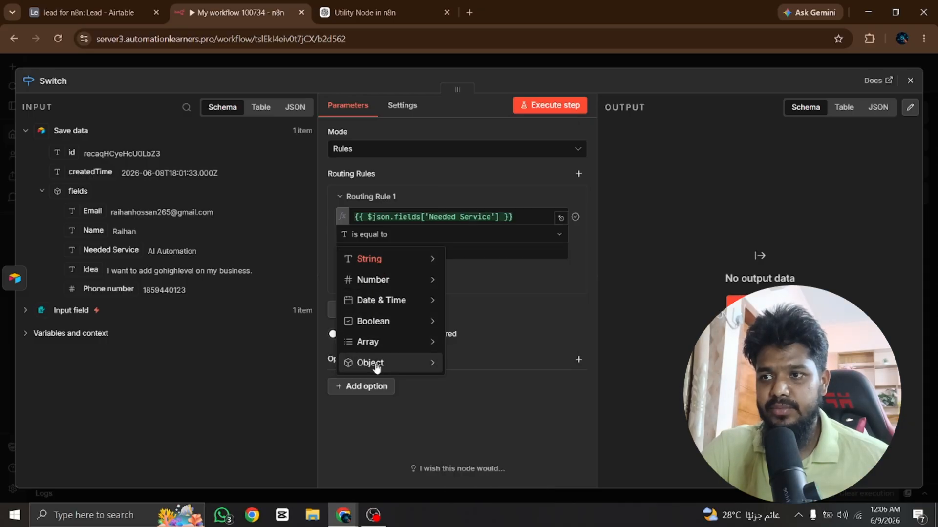
mouse_move(393, 372)
mouse_move(374, 266)
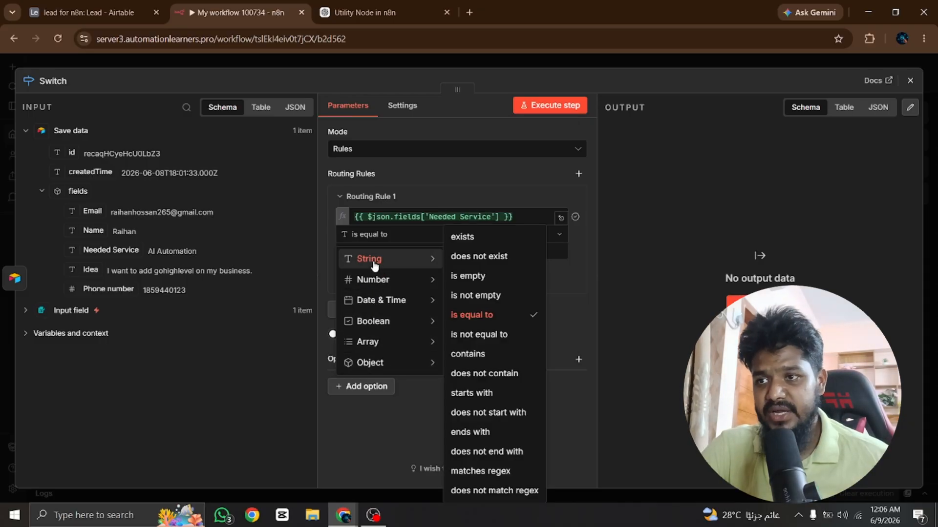
left_click(481, 315)
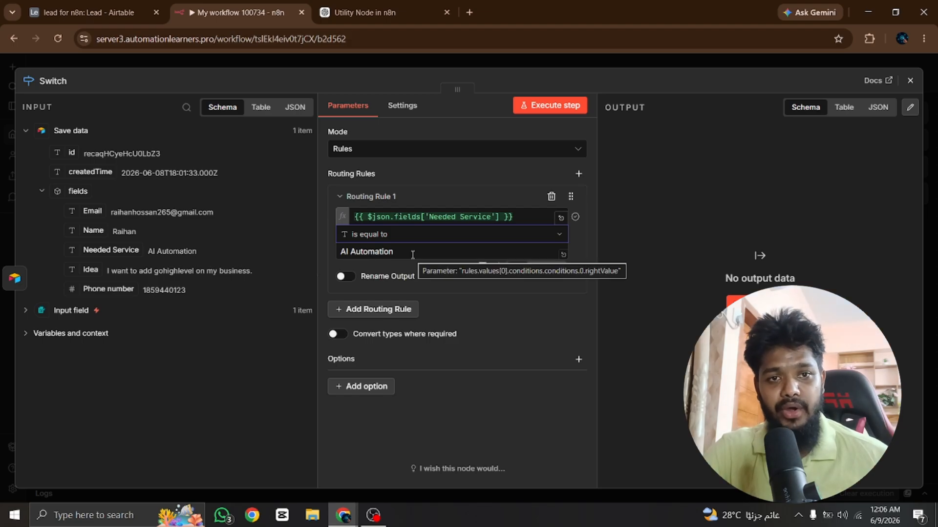
Rename Routing Rule 1's output to AI Automation and close the Switch node settings
left_click(344, 276)
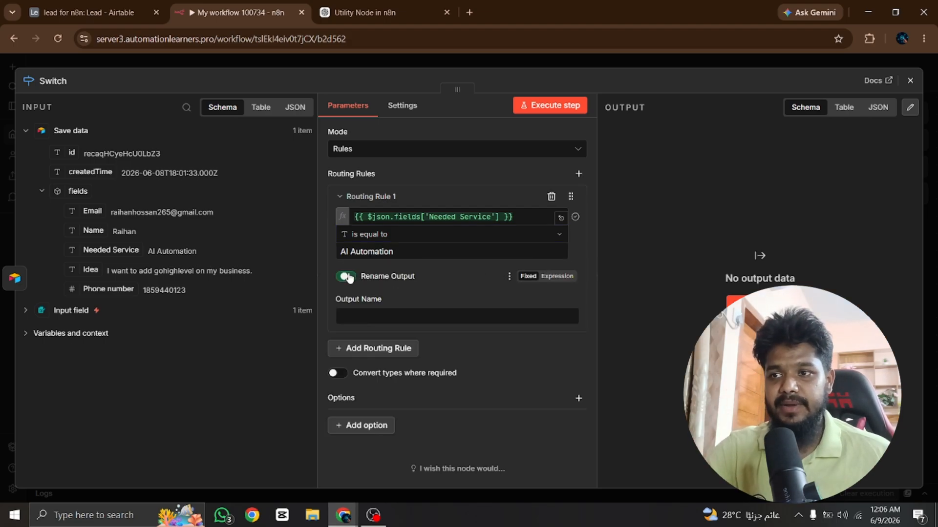
left_click(381, 311)
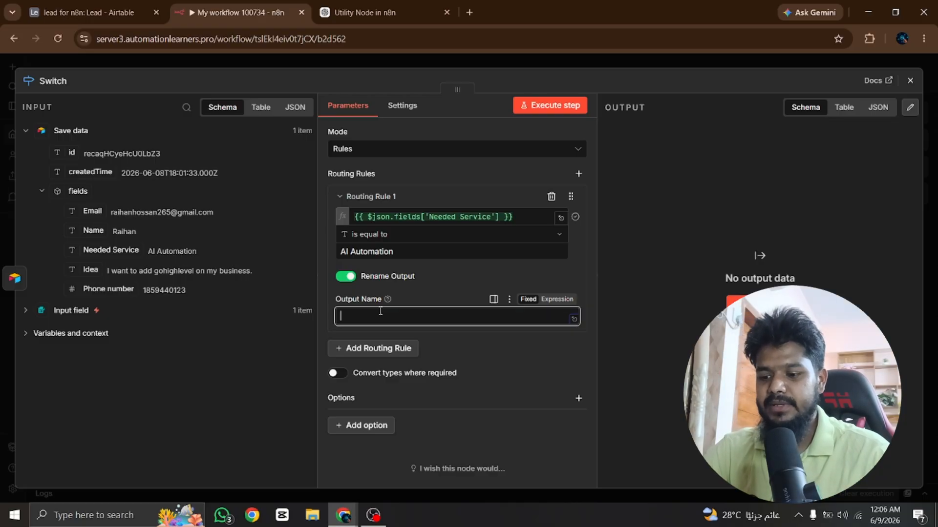
key("ctrl+v")
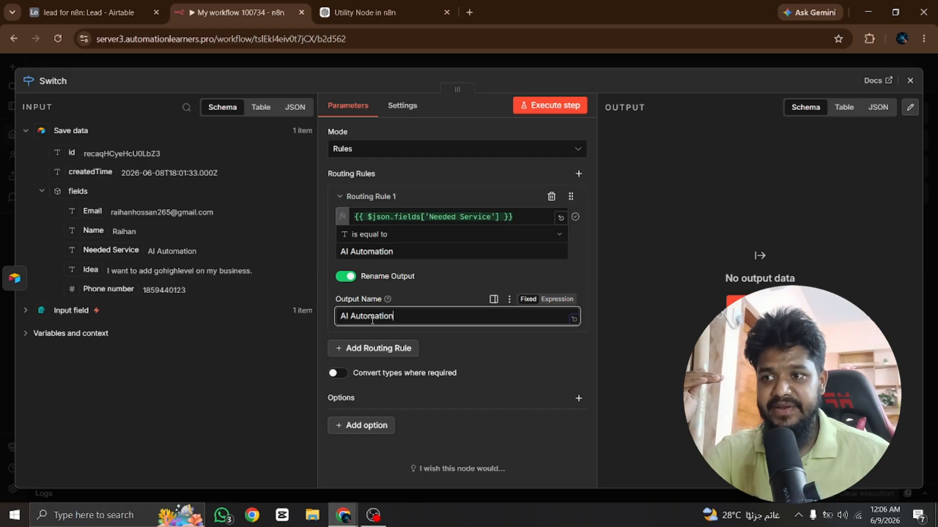
left_click(549, 63)
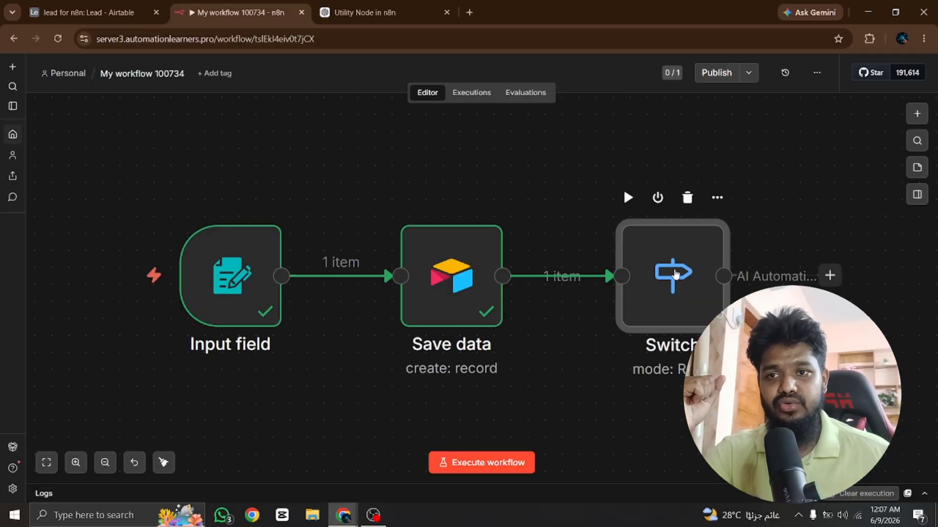
Reopen the Switch node and add a second routing rule with the Needed Service field as its first value
double_click(674, 271)
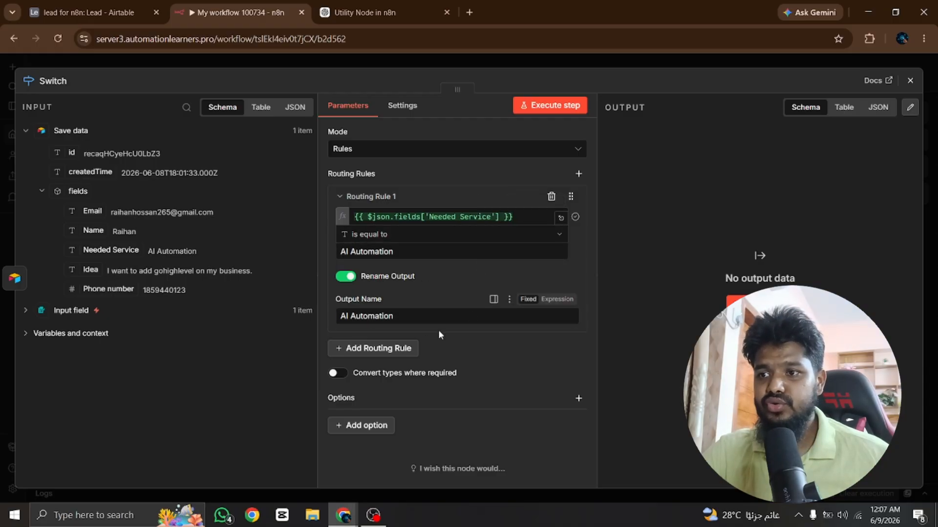
left_click(371, 351)
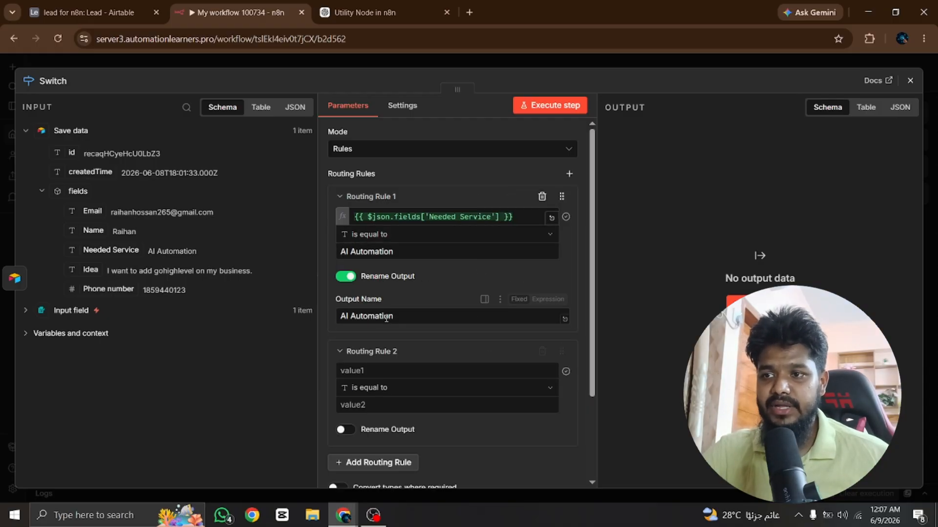
left_click(364, 372)
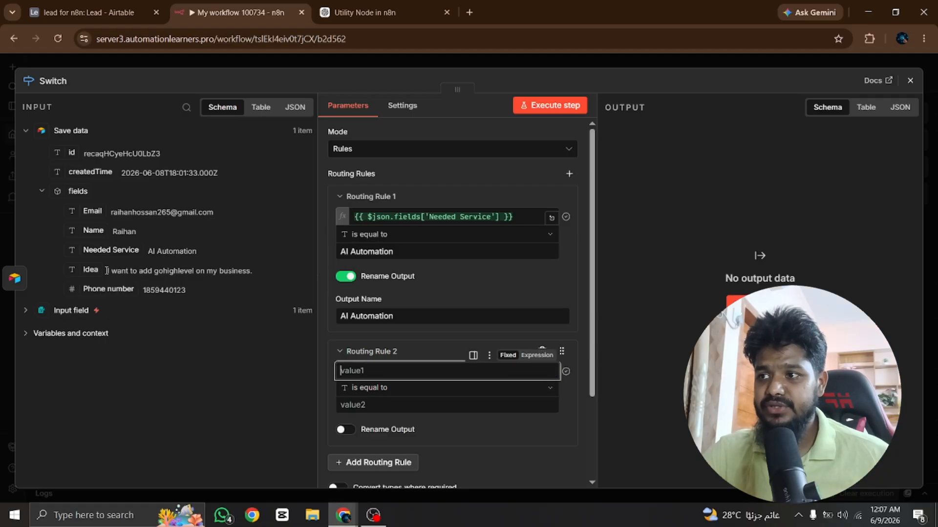
left_click_drag(87, 249, 367, 373)
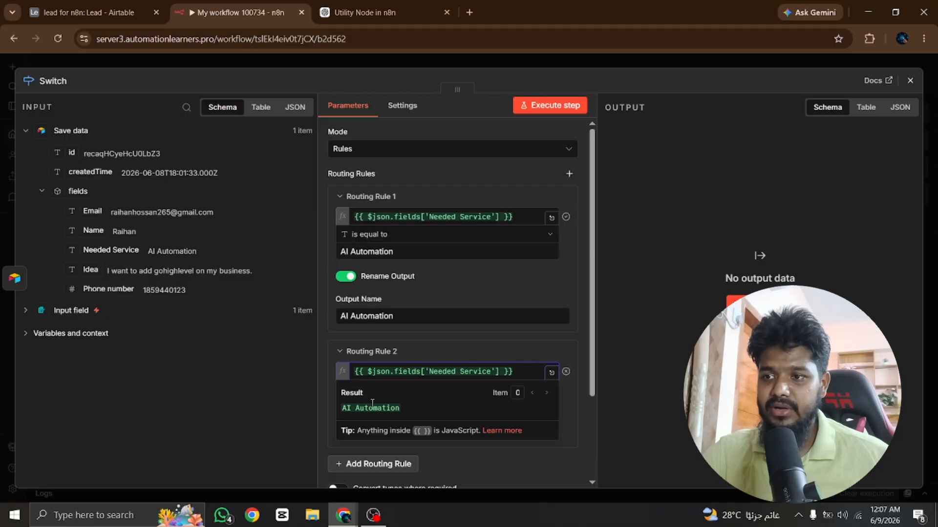
Copy the AI Agent option from the Airtable Needed Service field and set it as Routing Rule 2's comparison value in the Switch node
key("ctrl+shift+Tab")
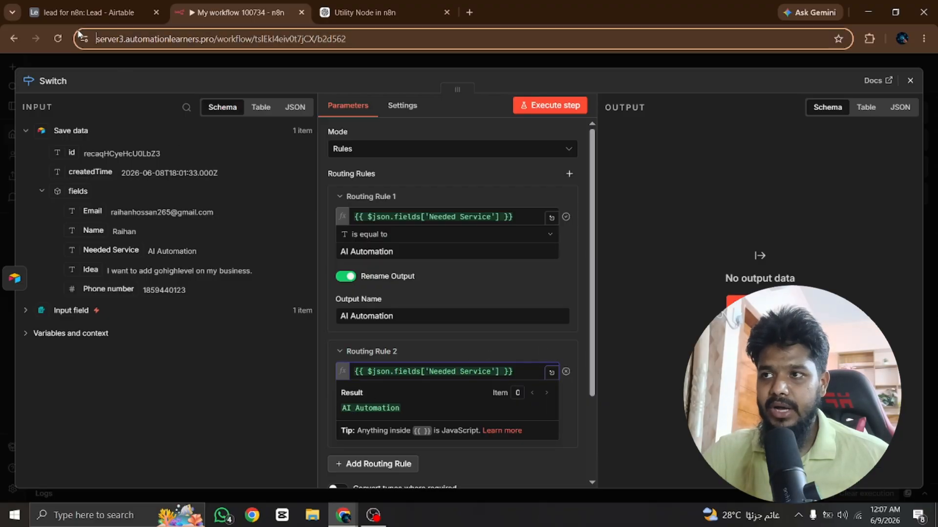
left_click(731, 273)
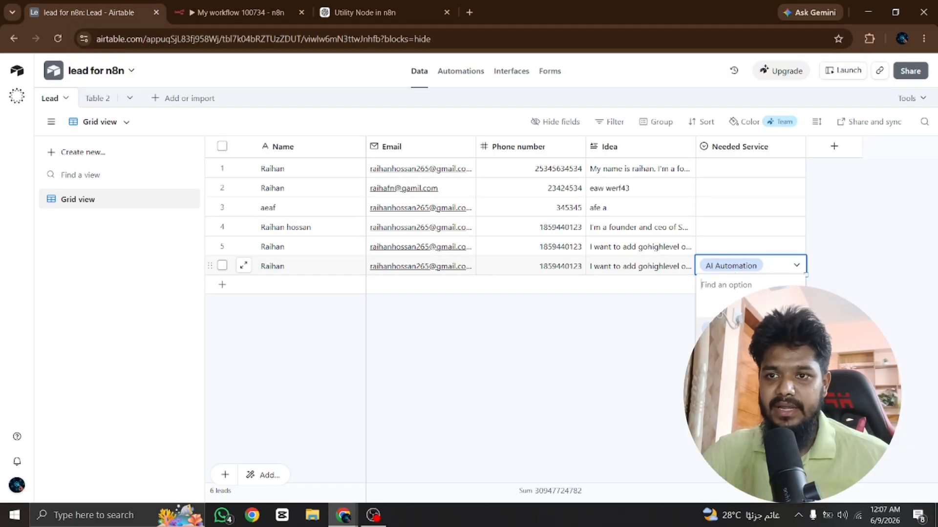
double_click(764, 147)
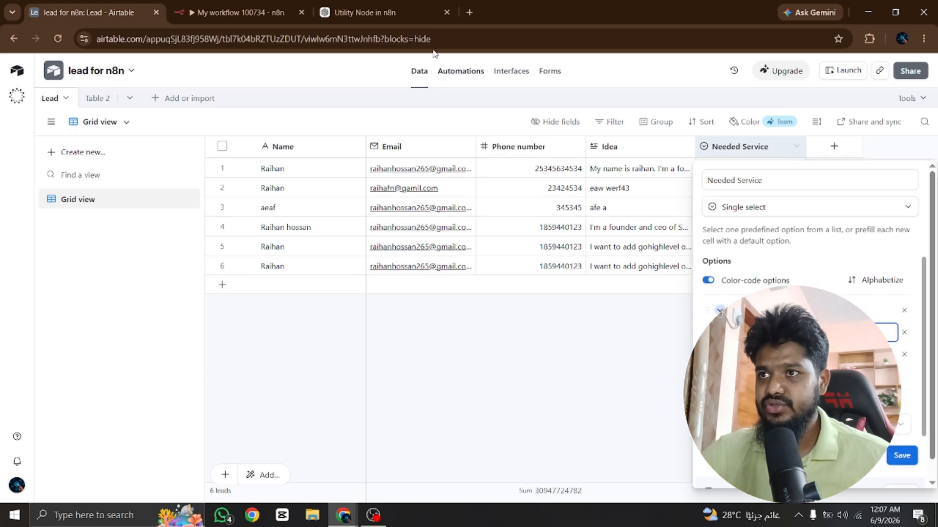
left_click(252, 4)
left_click(340, 391)
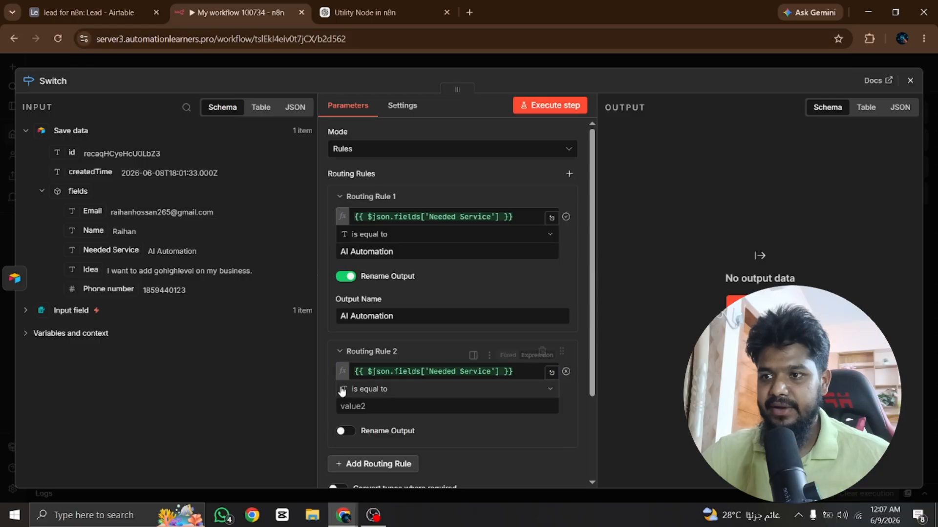
left_click(342, 405)
type("AI Agent")
Review the Needed Service expressions and comparison values of Routing Rules 1 and 2
left_click(424, 372)
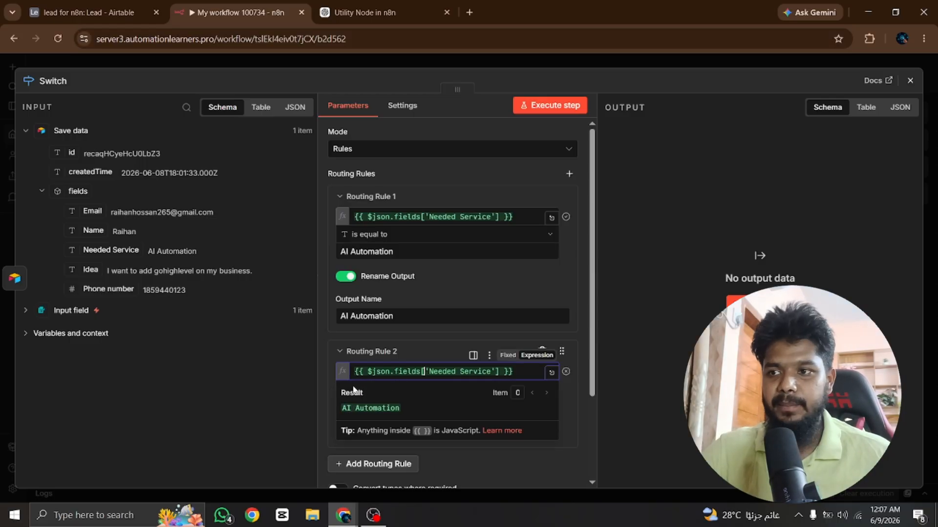
left_click(323, 394)
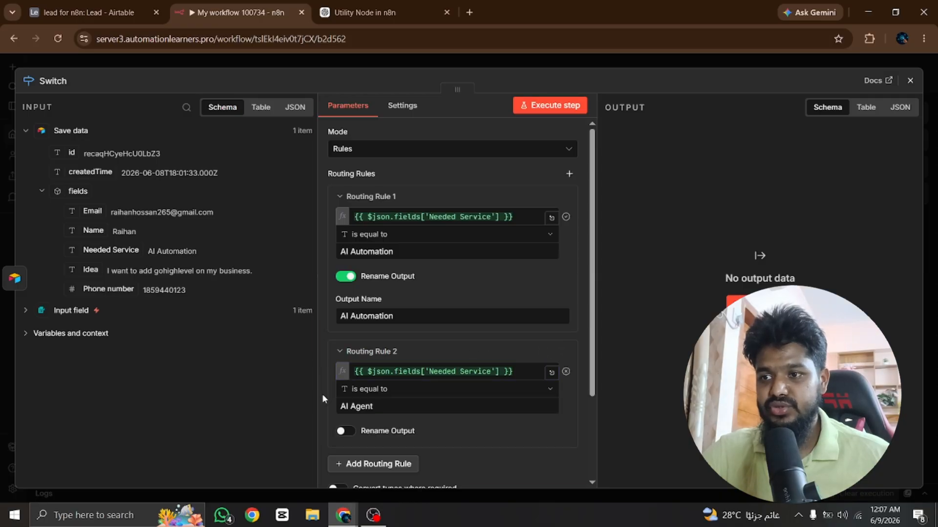
left_click(399, 371)
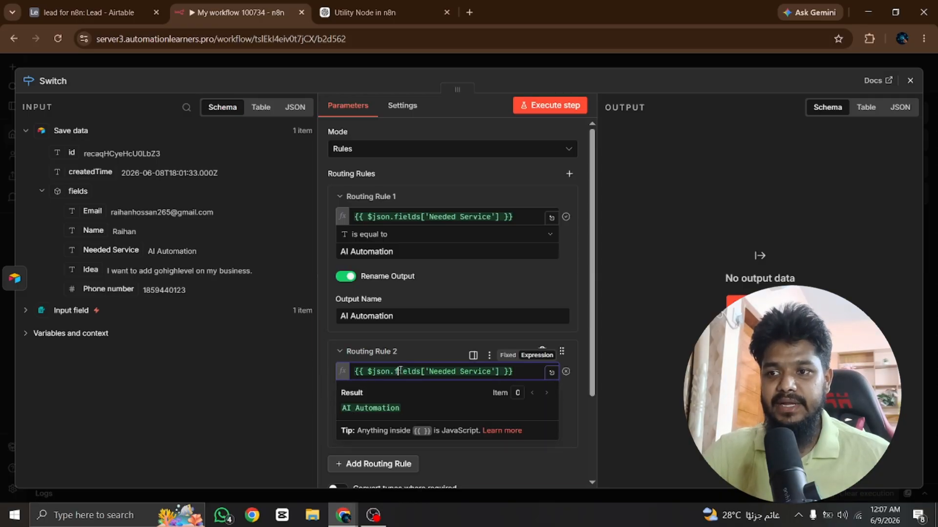
left_click(321, 386)
left_click(383, 406)
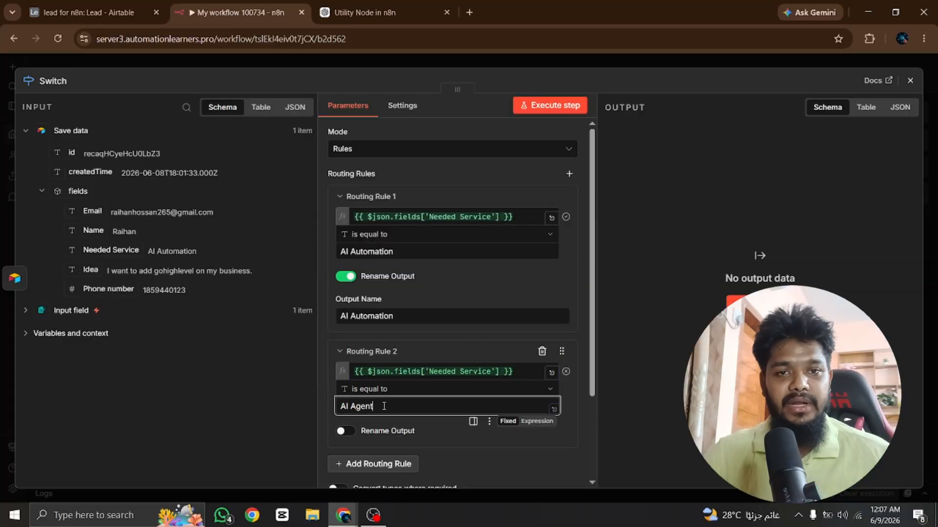
left_click(361, 407)
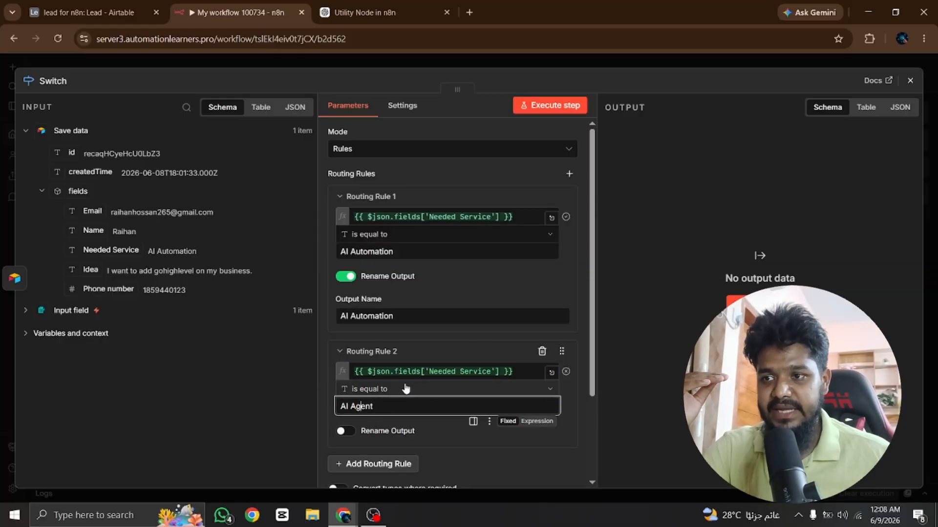
left_click(408, 372)
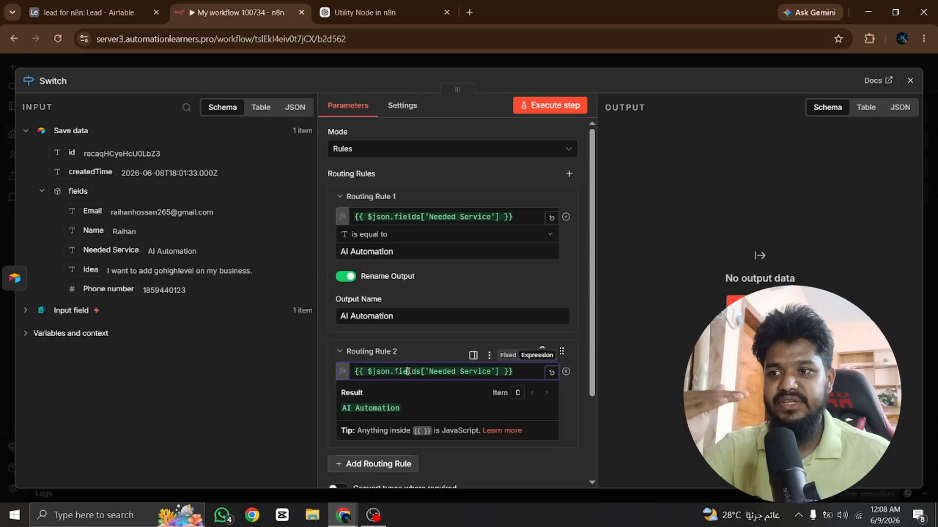
left_click(378, 218)
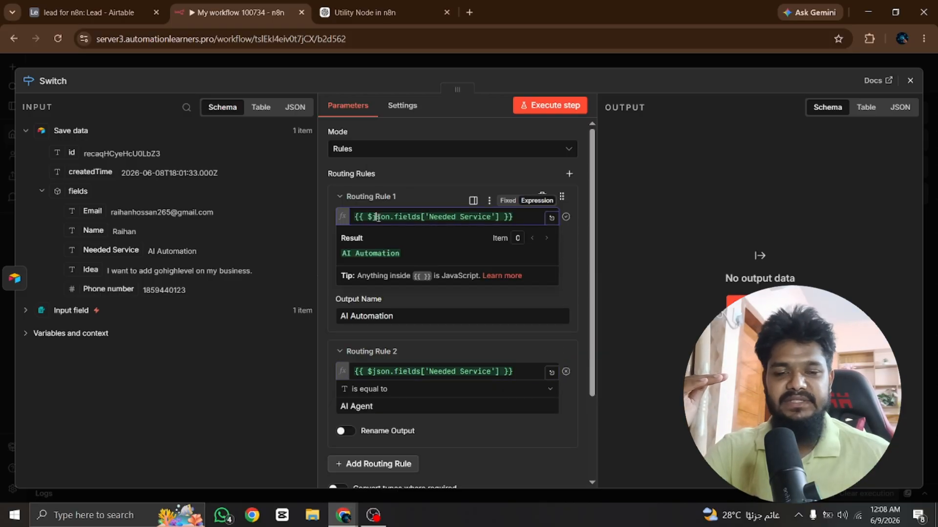
left_click(332, 247)
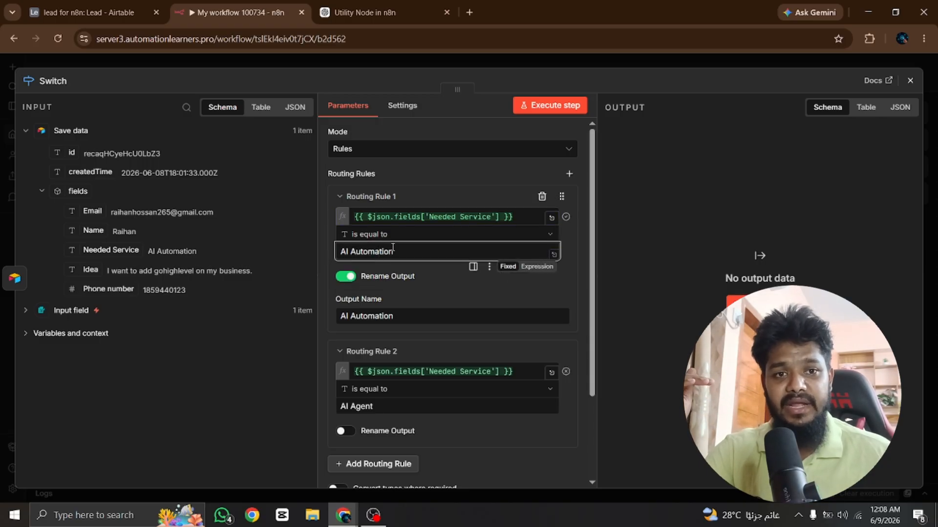
left_click(394, 373)
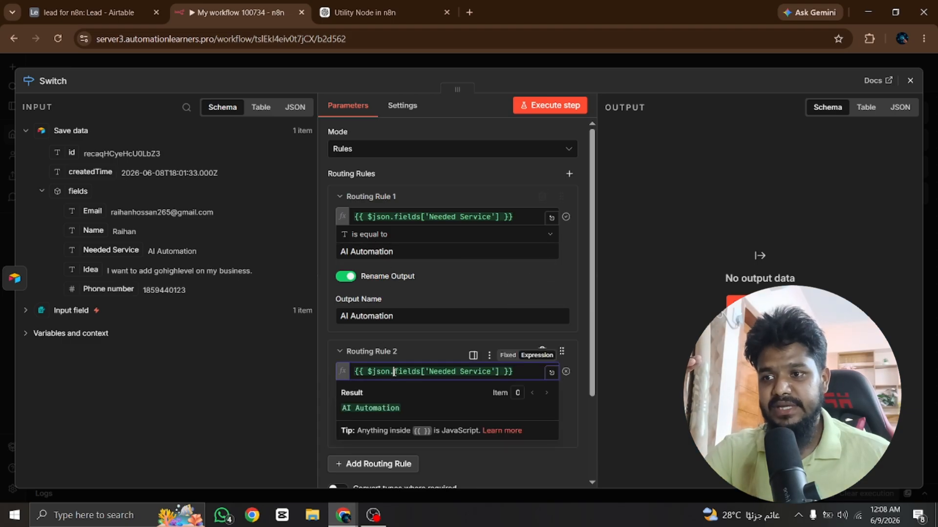
left_click(326, 374)
left_click(372, 372)
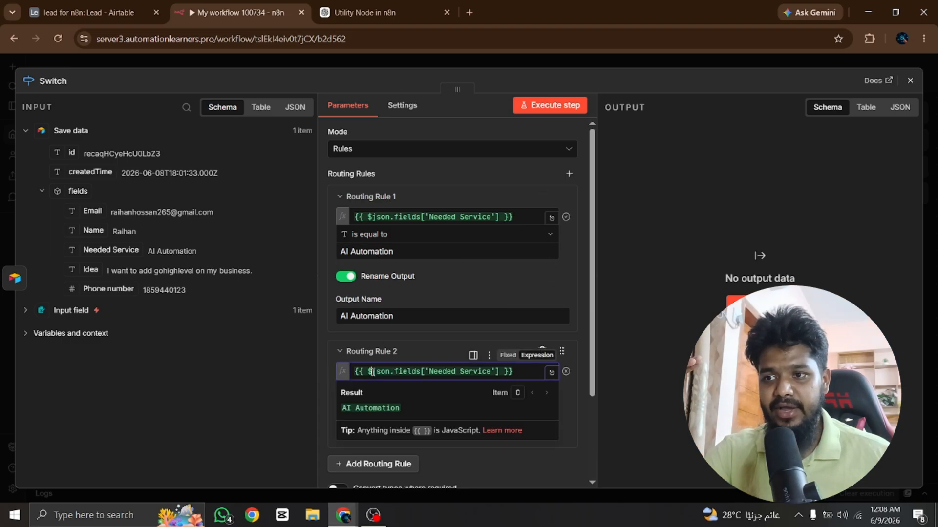
left_click(329, 381)
left_click(366, 407)
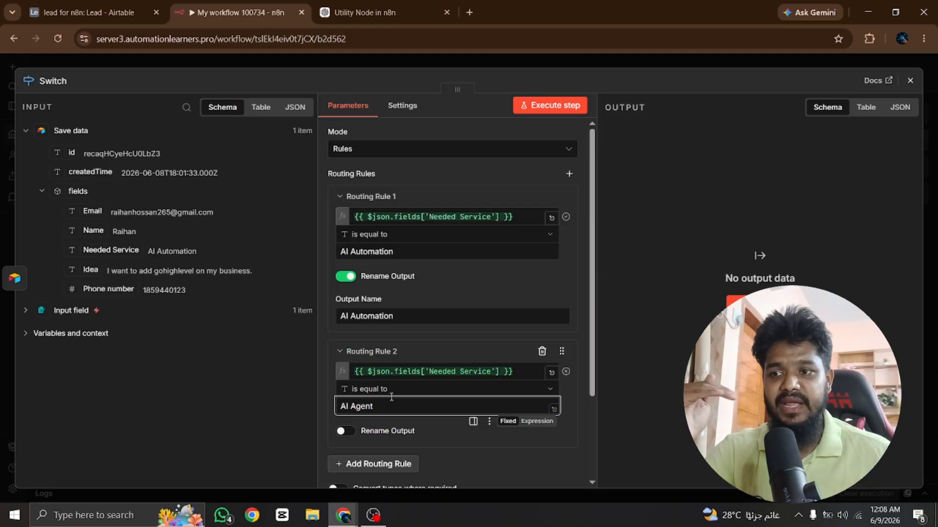
Turn on output renaming for Routing Rule 2 and name its output AI Agent
scroll(371, 410, "down", 2)
left_click(346, 371)
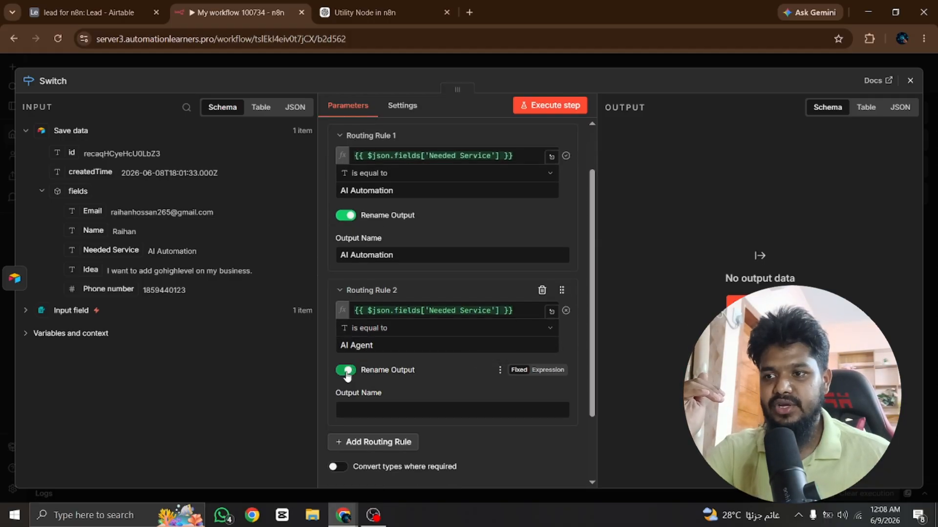
left_click(375, 408)
key("super+v")
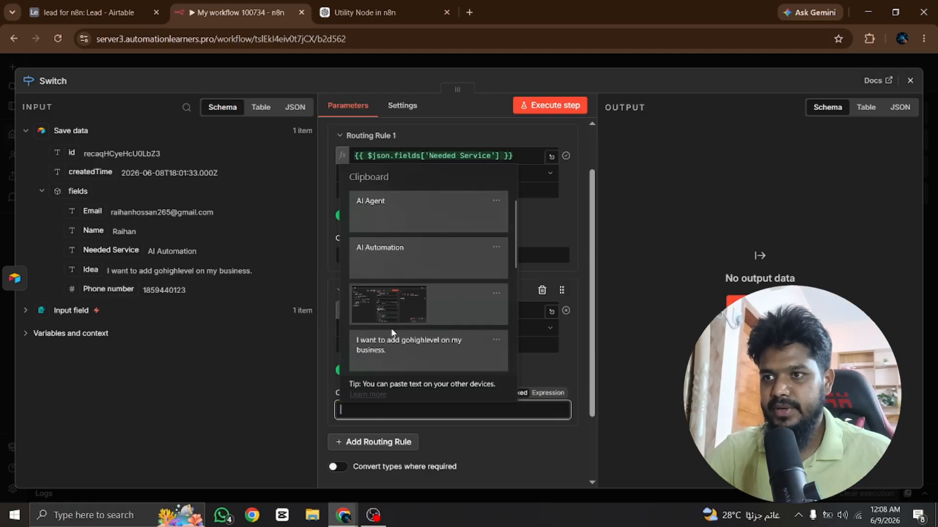
left_click(368, 207)
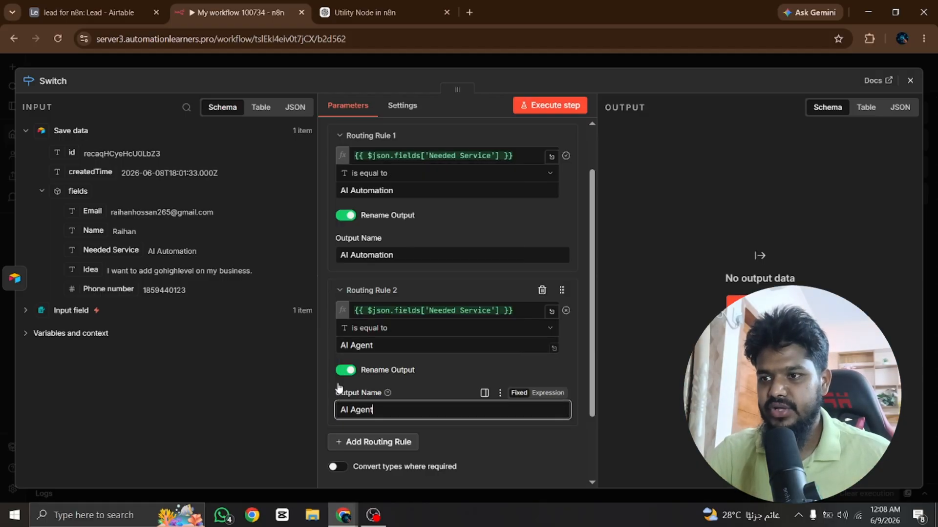
Add a third routing rule with the Needed Service field as its first value
left_click(342, 442)
scroll(342, 447, "down", 4)
left_click(373, 343)
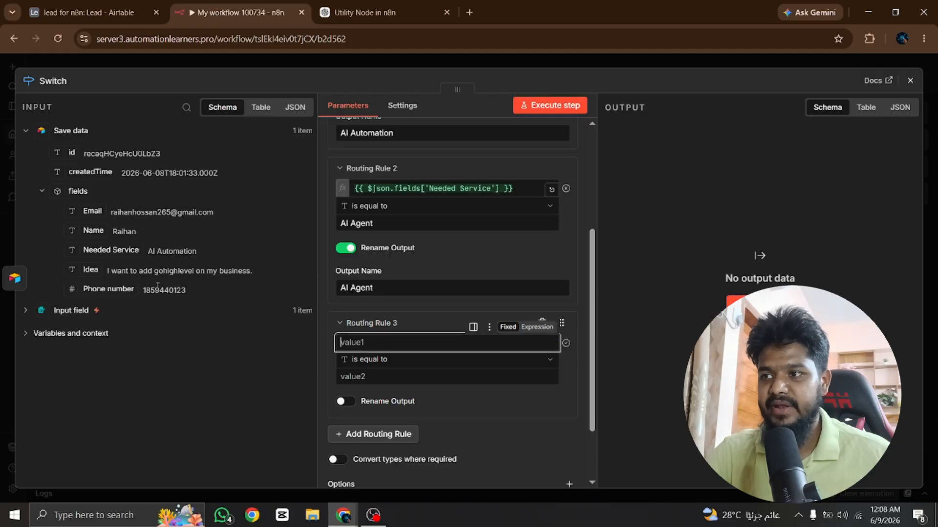
left_click_drag(111, 250, 384, 348)
left_click(328, 364)
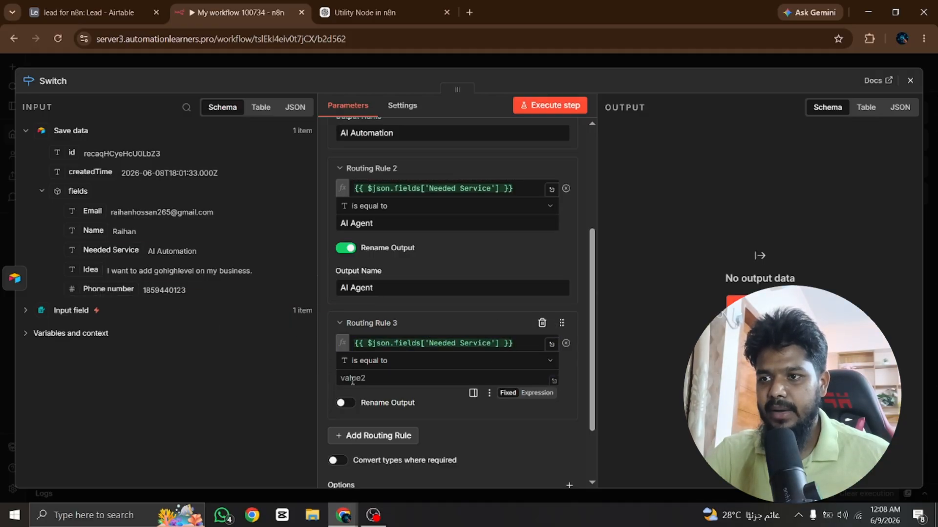
Copy the GoHighLevel option from the Airtable Needed Service field and set it as Routing Rule 3's comparison value
left_click(354, 378)
left_click(353, 4)
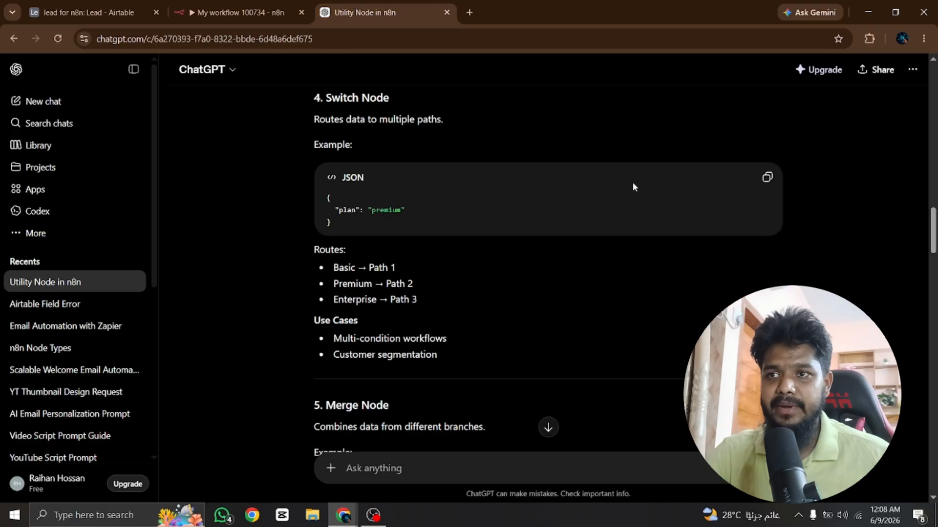
left_click(67, 5)
left_click(792, 354)
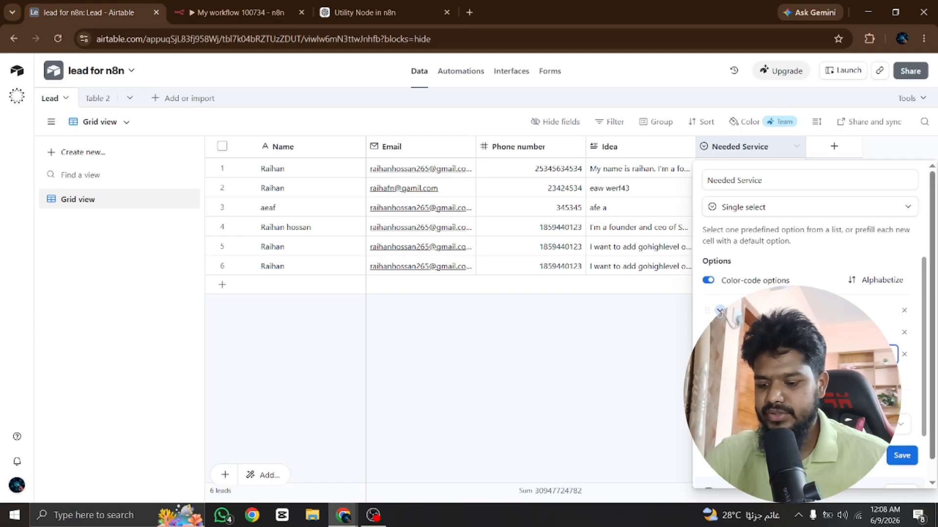
left_click(234, 12)
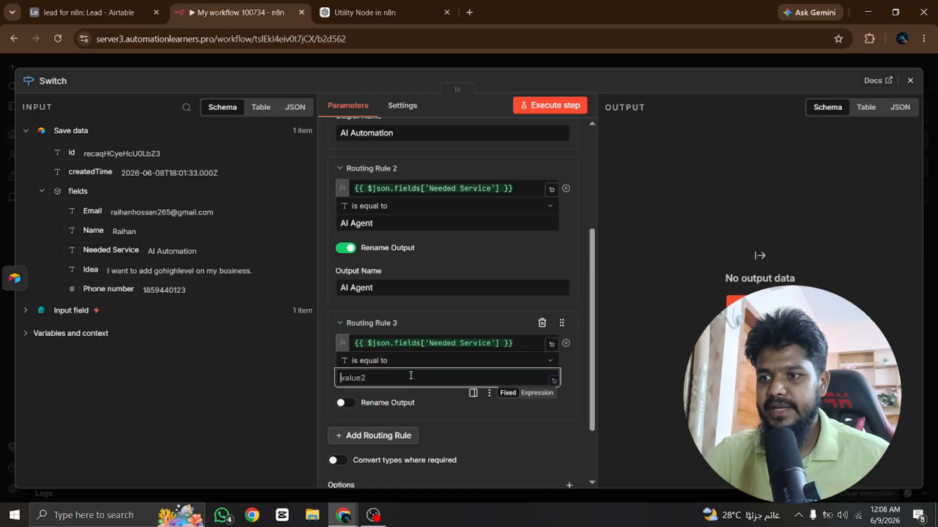
type("GoHighLevel")
Rename Routing Rule 3's output to GoHighLevel and close the Switch node settings
left_click(345, 402)
left_click(363, 437)
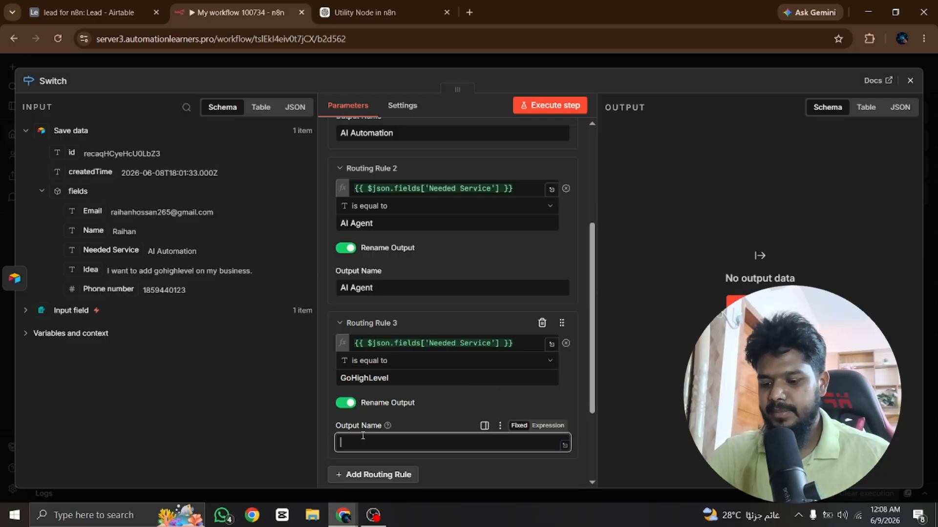
type("GoHighLevel")
left_click(494, 62)
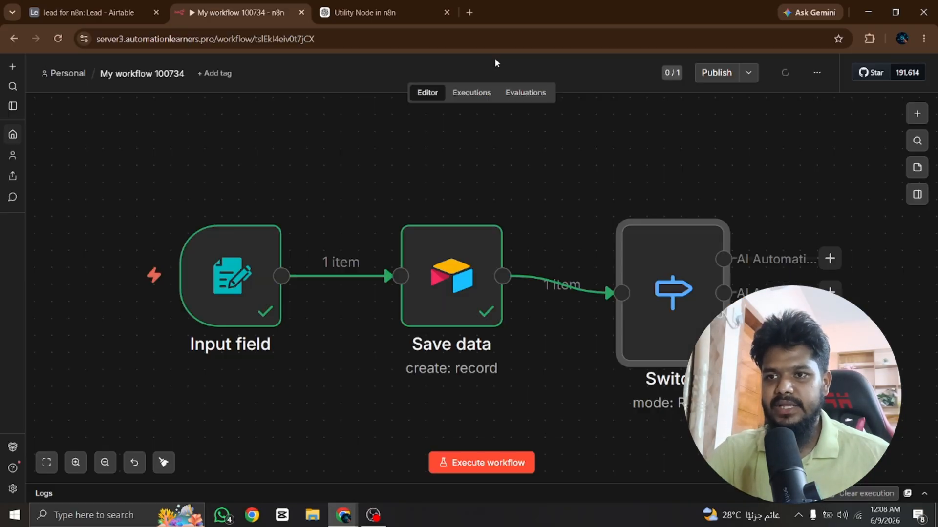
Run only the Switch node on the canvas and inspect which output branch receives the lead
scroll(507, 303, "down", 2)
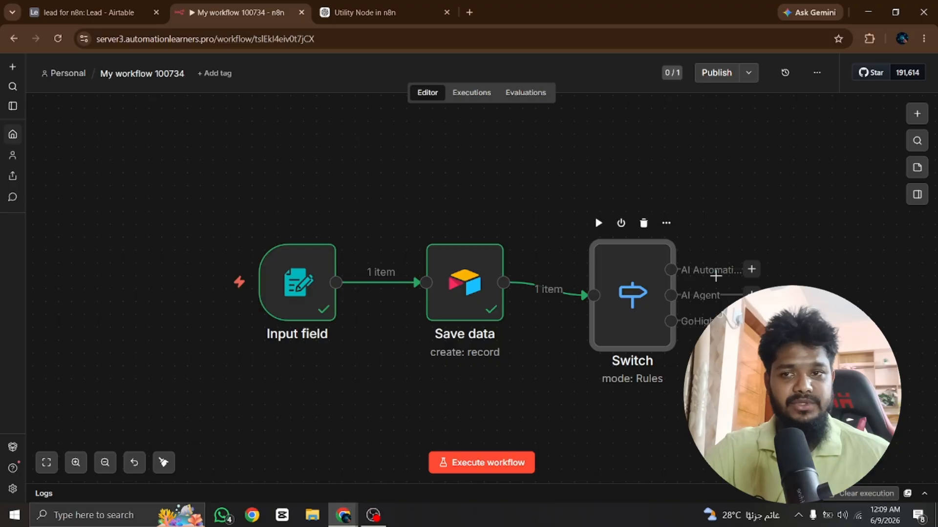
left_click(599, 224)
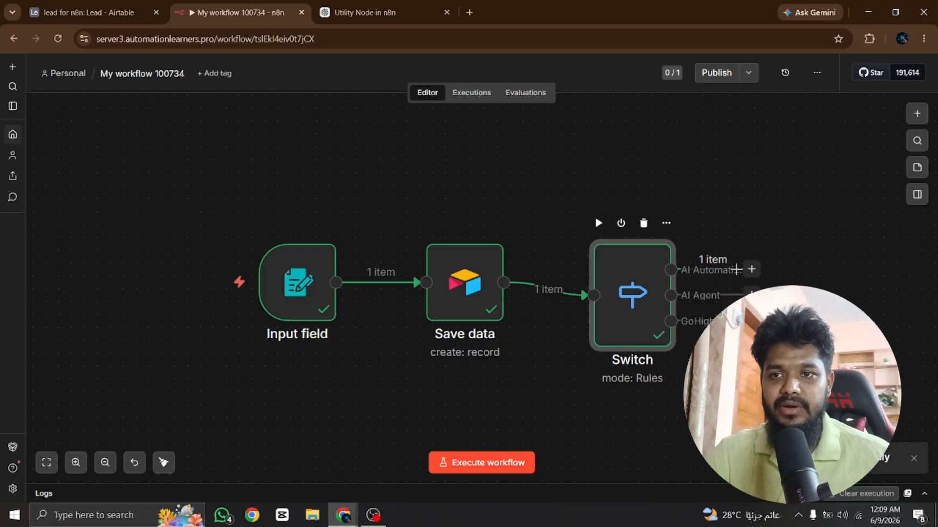
scroll(692, 268, "up", 8)
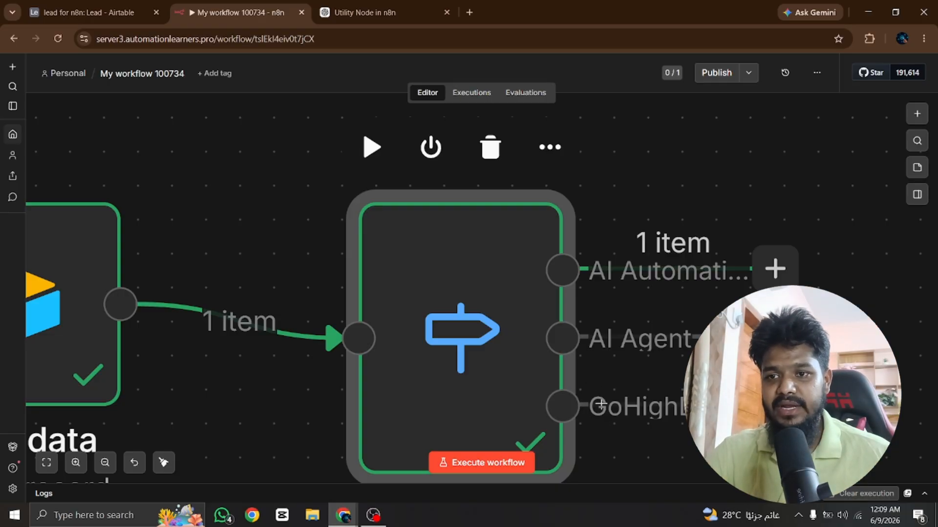
Execute the whole workflow and choose GoHighLevel as the Needed Service in the test form
left_click(484, 462)
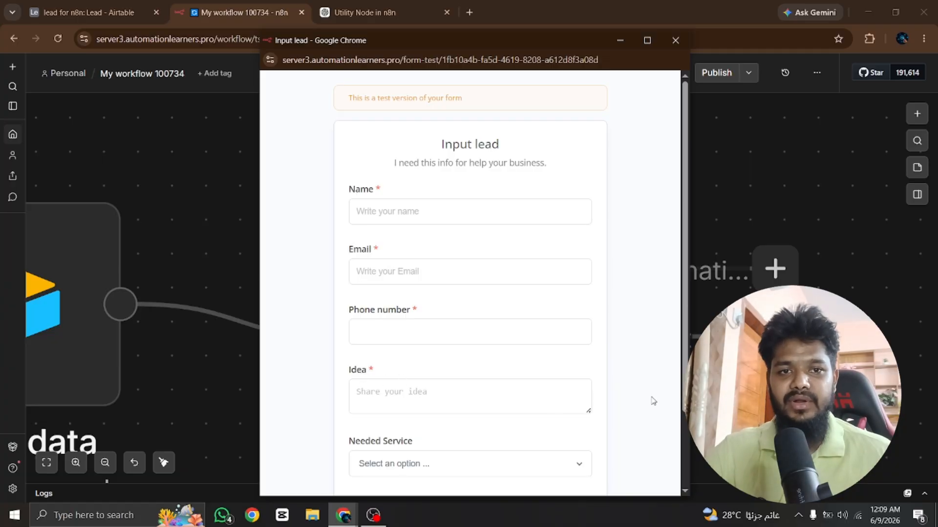
left_click(396, 464)
left_click(380, 442)
Fill in the lead's phone number and enter the idea "I want to add gohighlevel on my business."
left_click(402, 331)
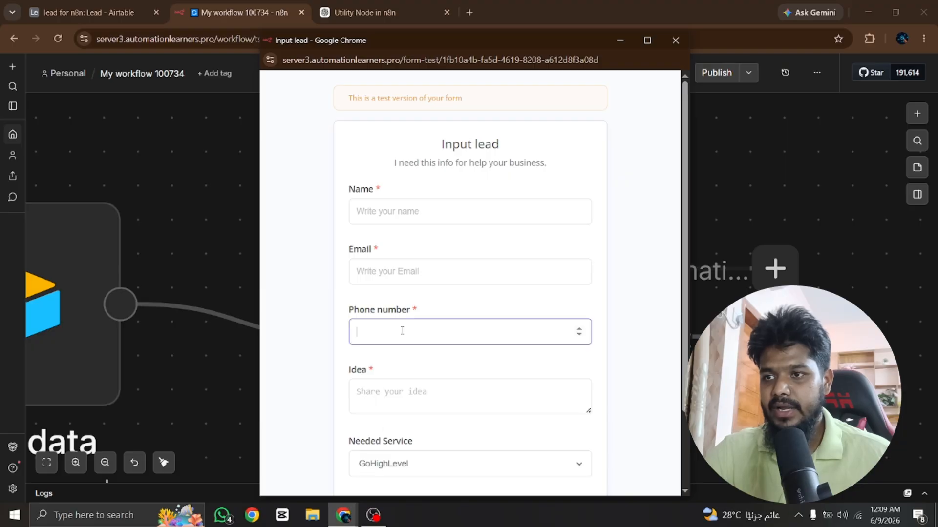
type("343254")
left_click(387, 397)
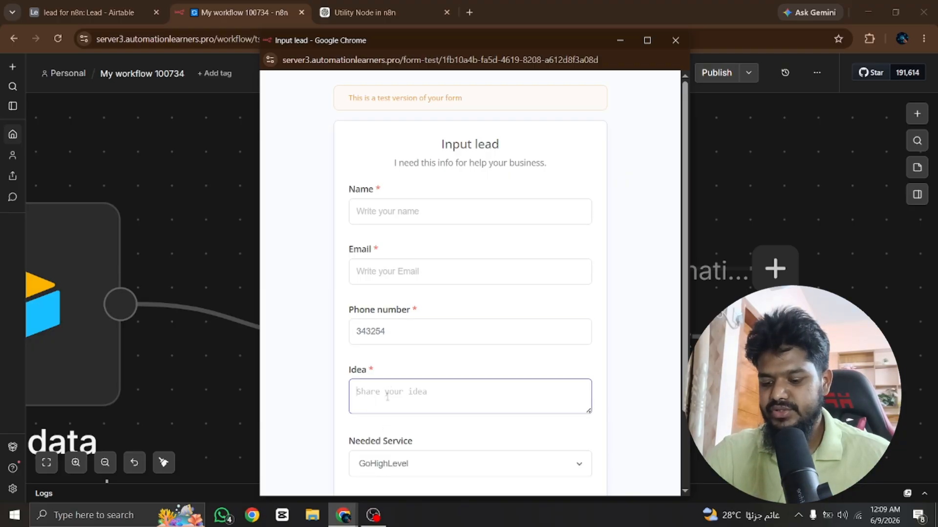
key("super+v")
scroll(420, 238, "down", 3)
left_click(414, 262)
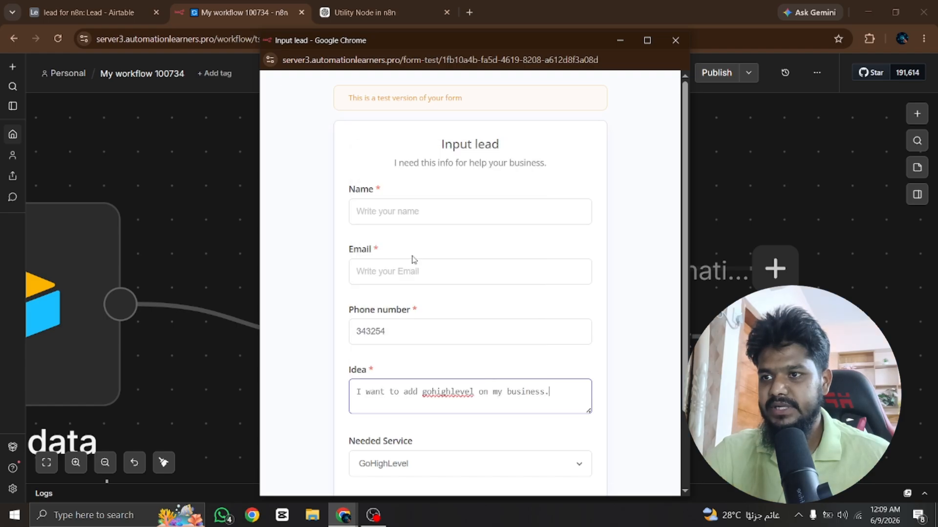
Fill in the lead's name and email in the test form and submit it with GoHighLevel as the Needed Service
left_click(392, 215)
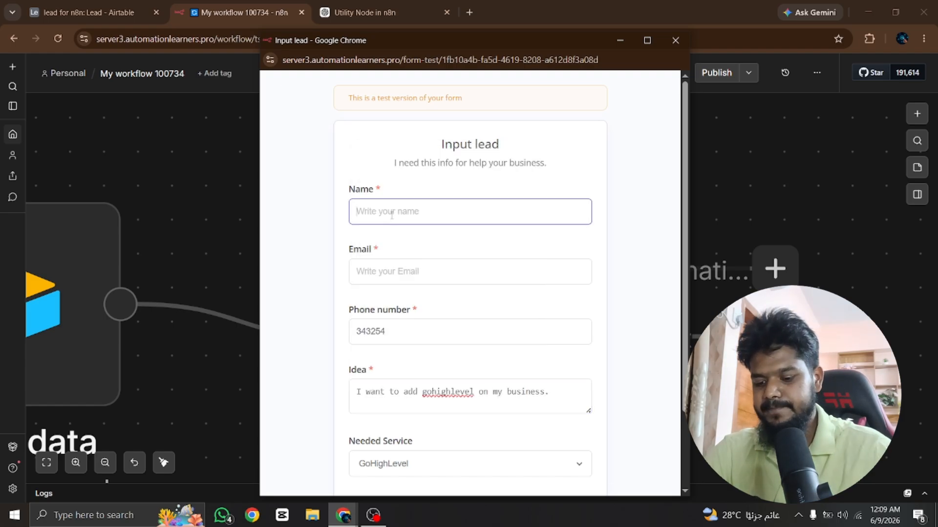
type("raihan vai")
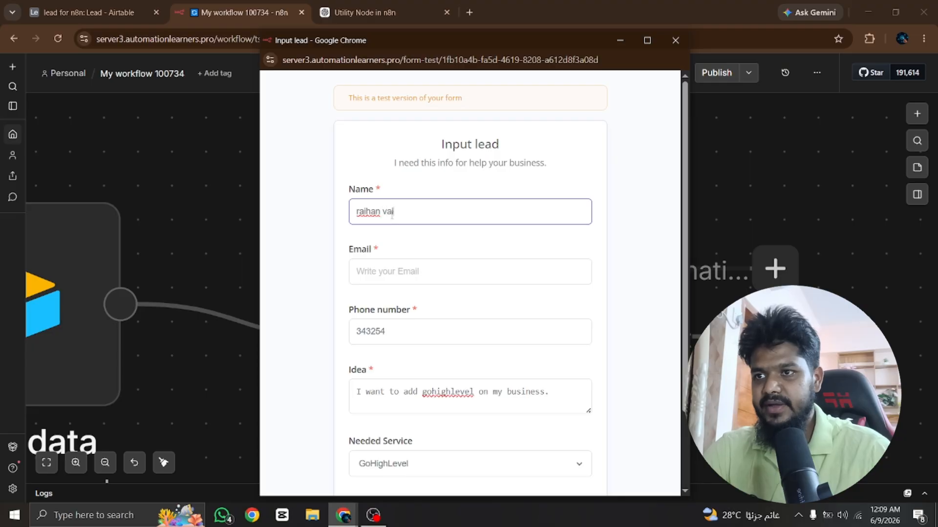
left_click(411, 271)
key("super+v")
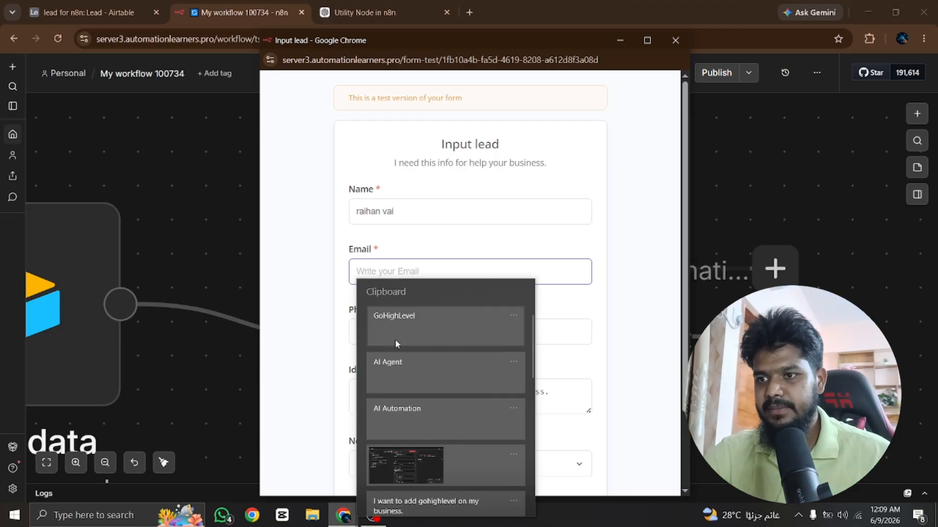
scroll(403, 421, "down", 2)
scroll(403, 422, "down", 5)
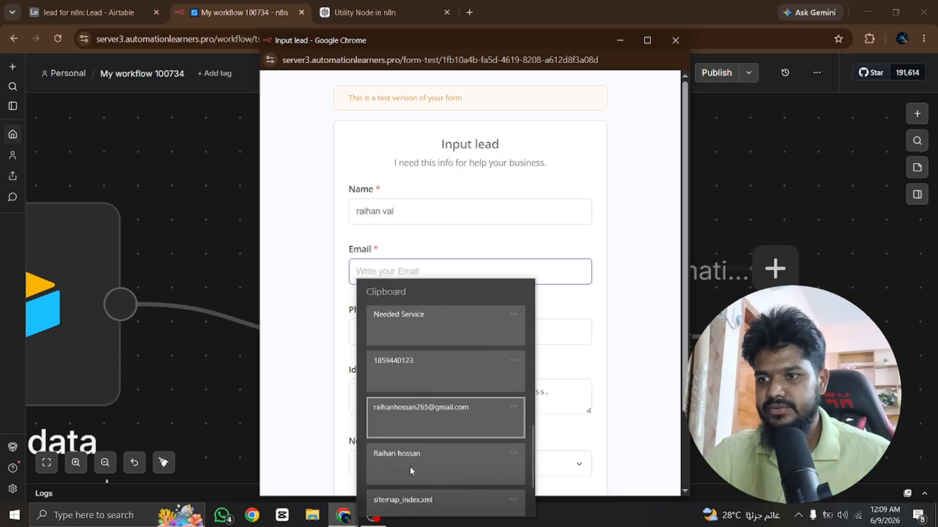
left_click(416, 402)
scroll(417, 306, "down", 2)
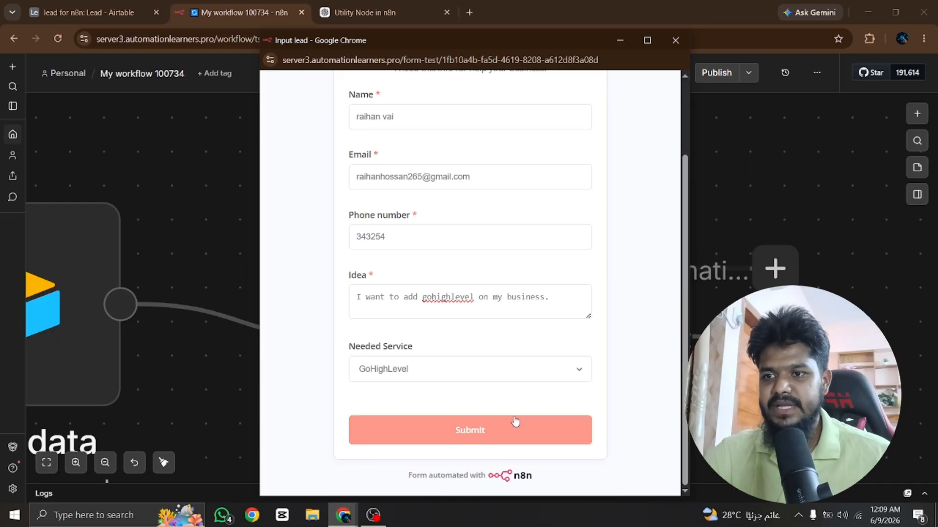
left_click(515, 422)
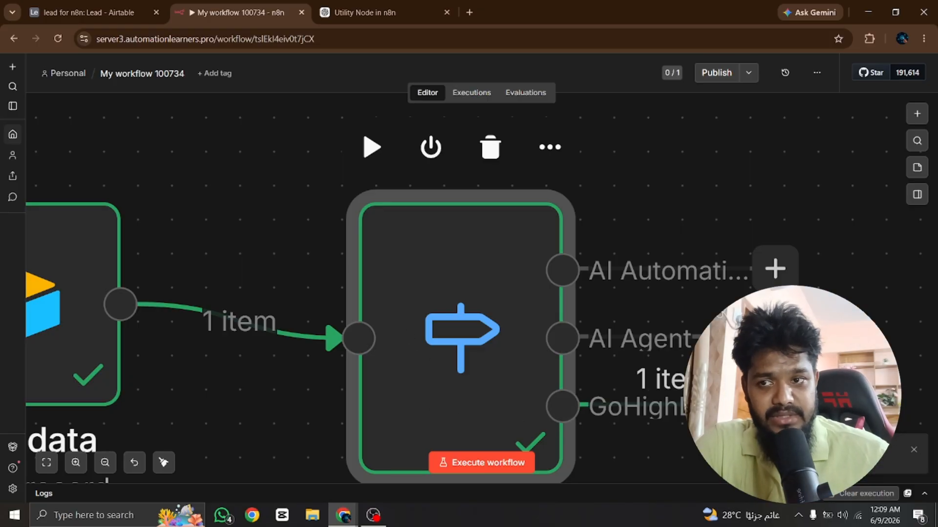
Switch to Airtable, close the Needed Service field editor and check the submitted lead's record in the Lead table
scroll(649, 405, "down", 4)
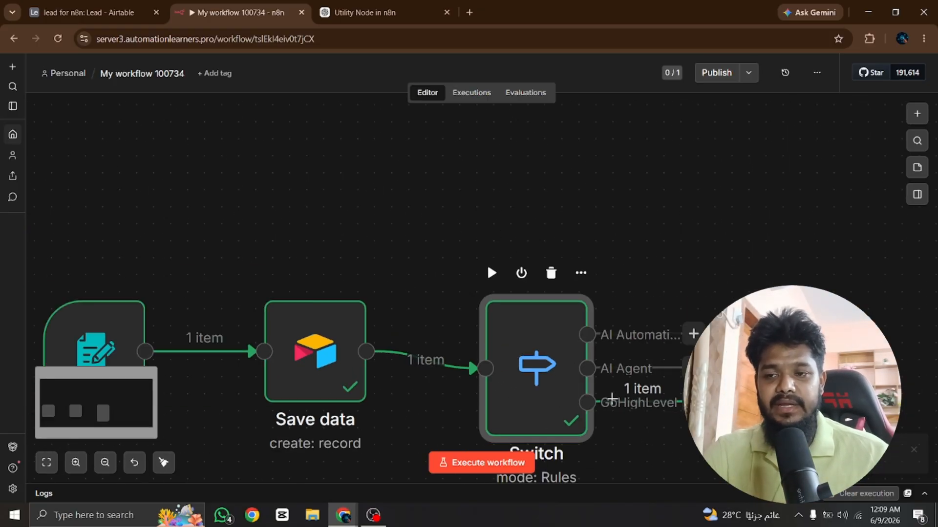
left_click(94, 15)
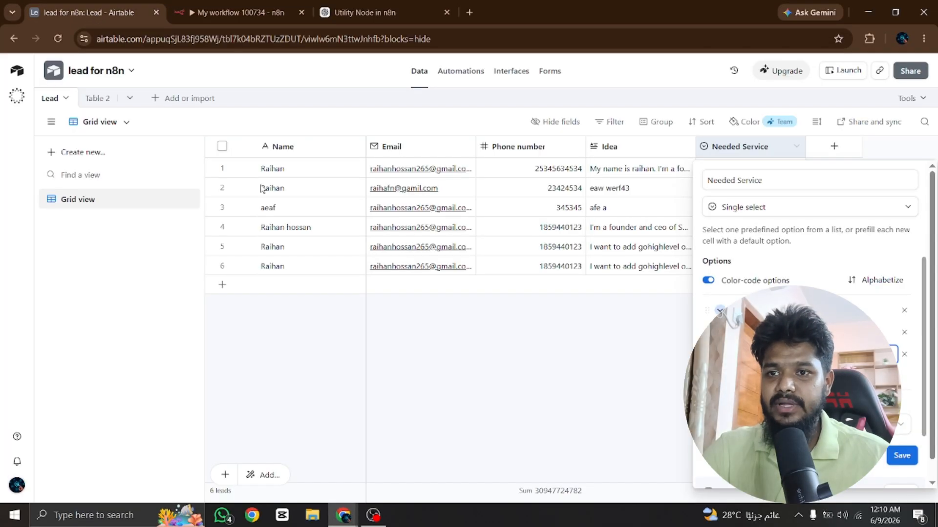
left_click(672, 346)
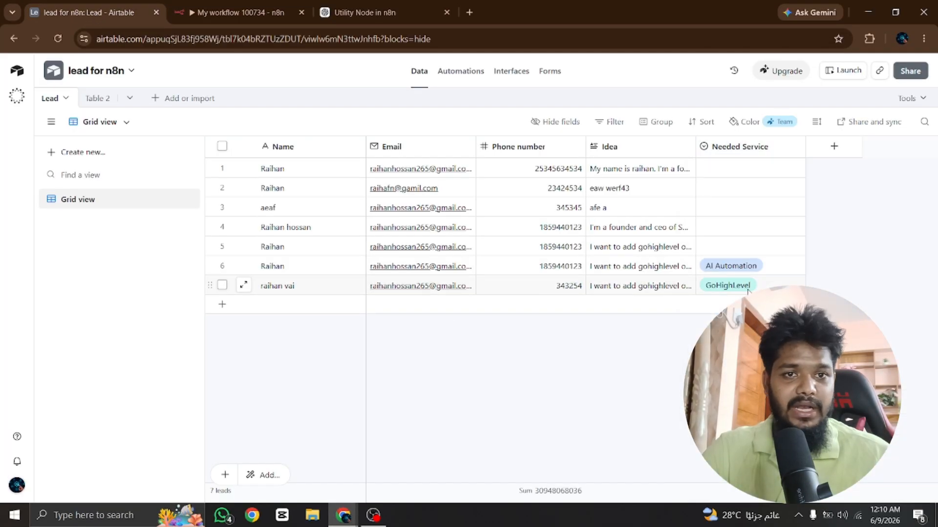
Return to the n8n workflow and close the ChatGPT conversation about utility nodes
left_click(379, 13)
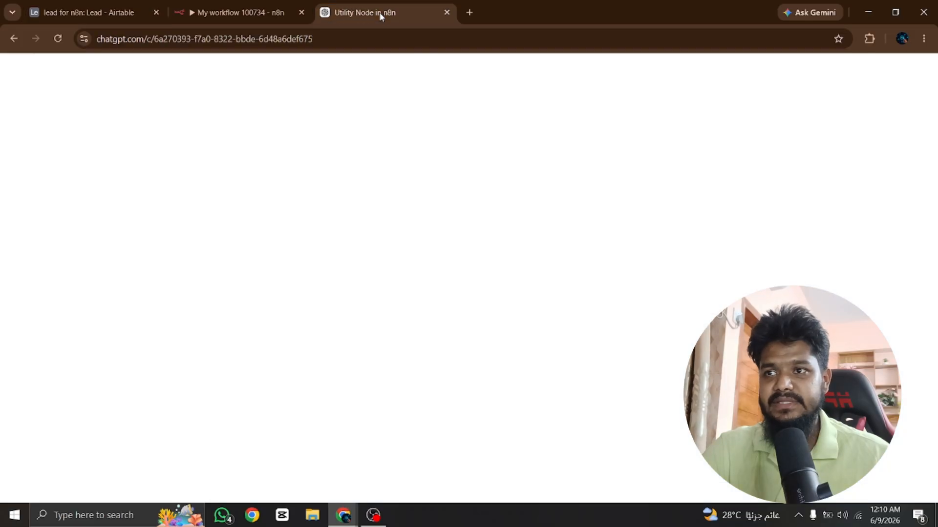
left_click(262, 9)
left_click(447, 14)
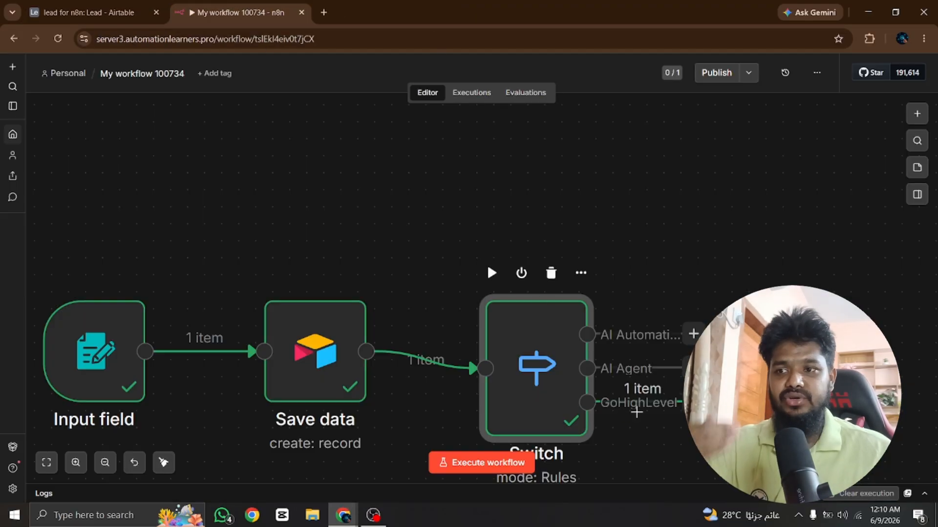
Move the Switch node up so it lines up horizontally with the Save data node
scroll(534, 372, "down", 1)
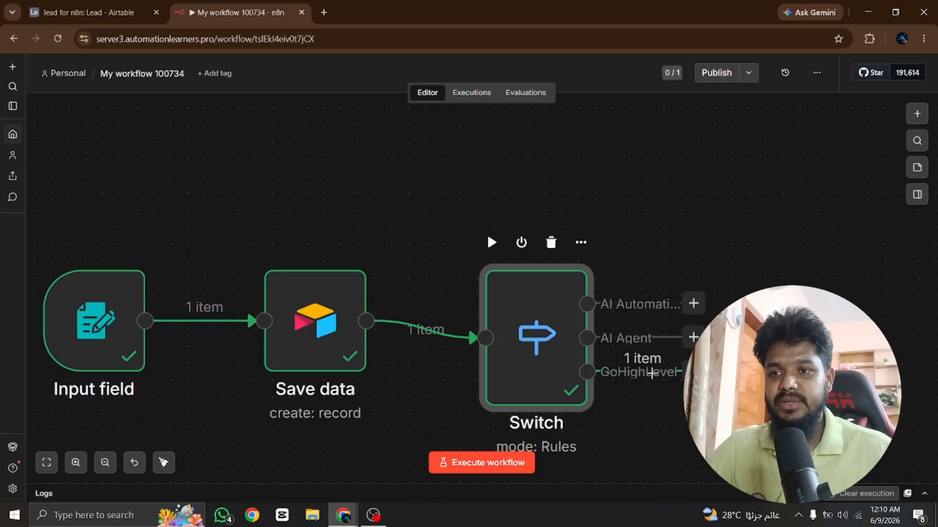
left_click_drag(567, 354, 557, 337)
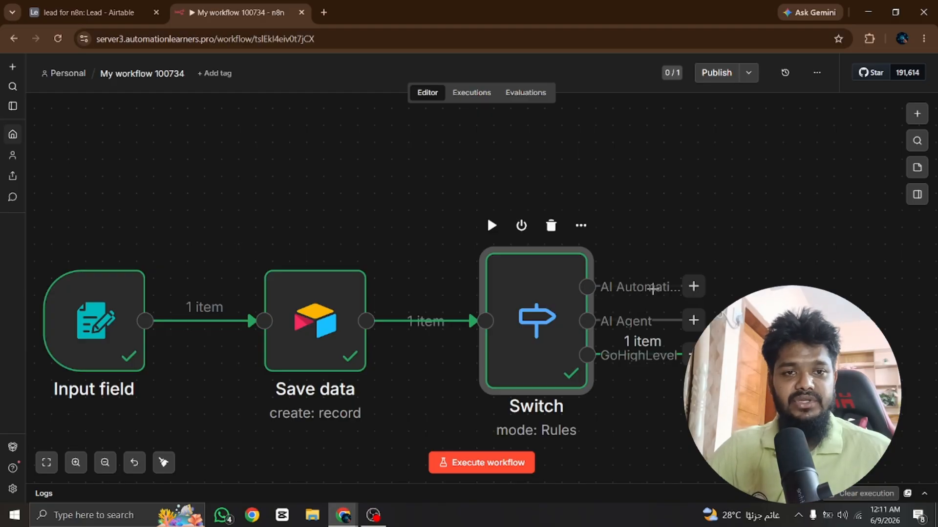
scroll(508, 295, "down", 3)
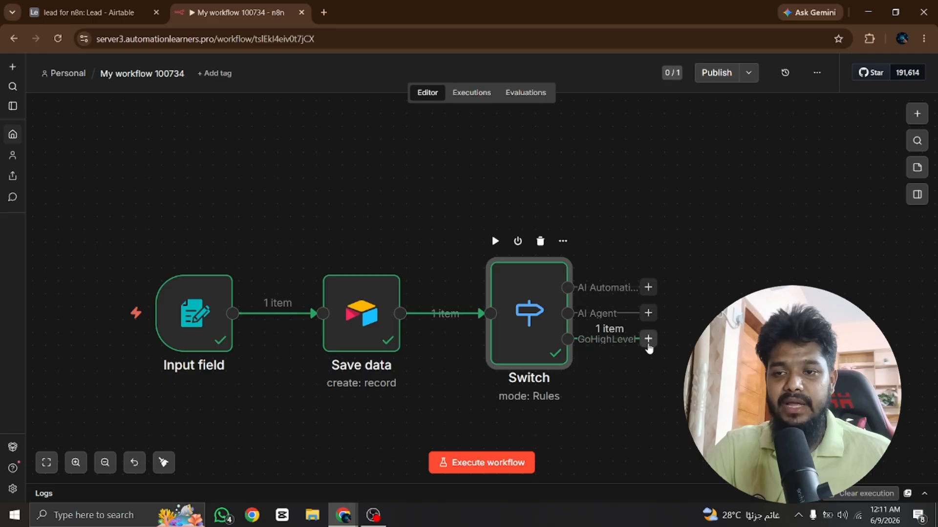
Add an unconnected AI Agent node to the canvas, close its settings and place it beyond the Switch node's outputs
right_click(724, 263)
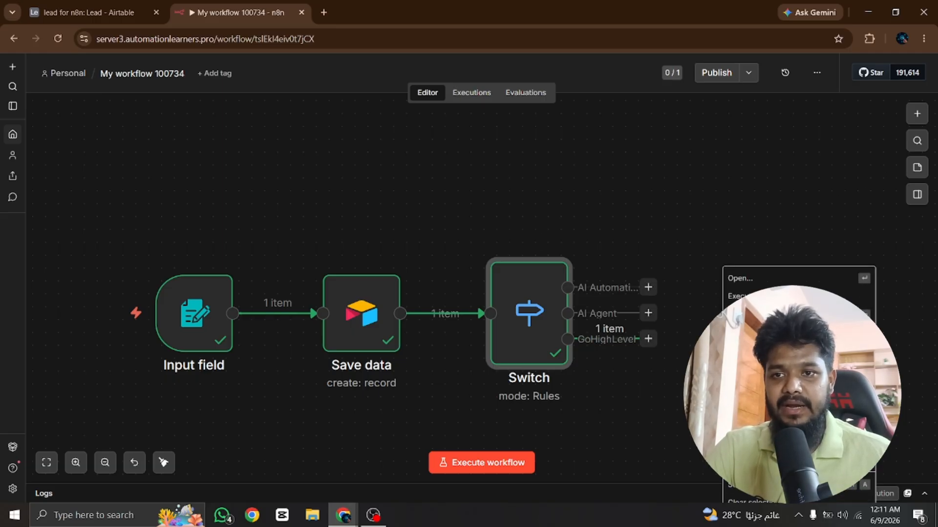
left_click(719, 306)
left_click(917, 115)
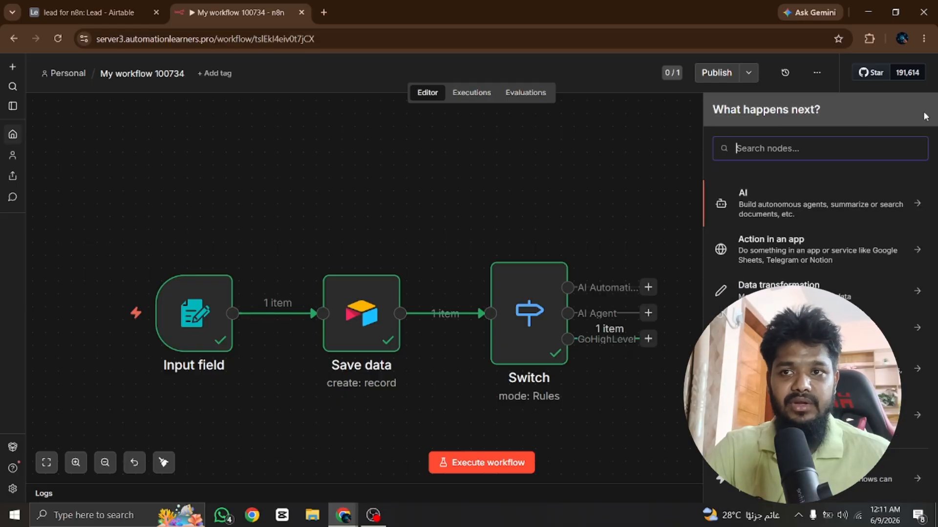
left_click(745, 212)
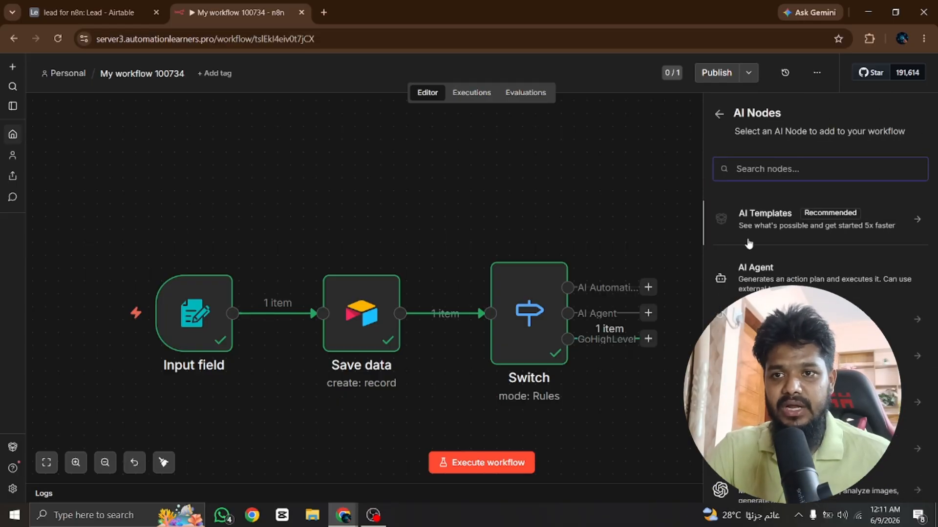
left_click(749, 272)
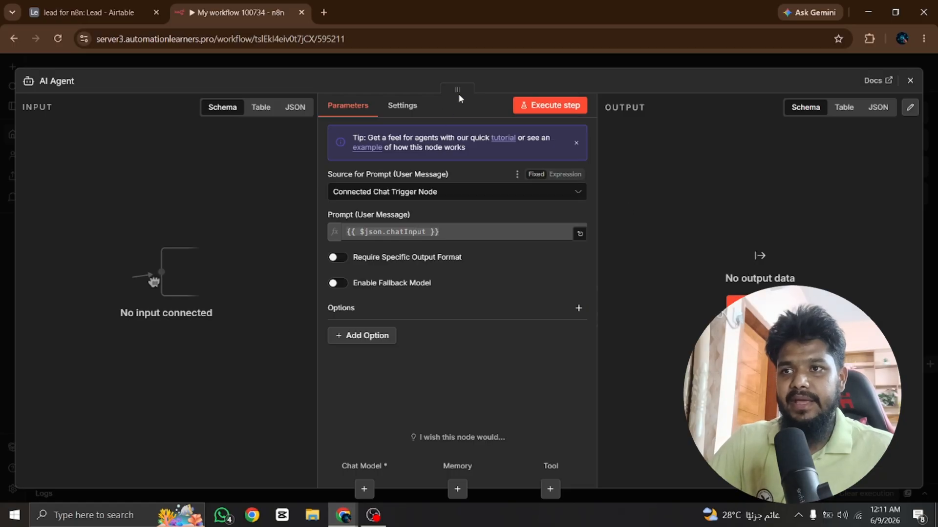
left_click(485, 63)
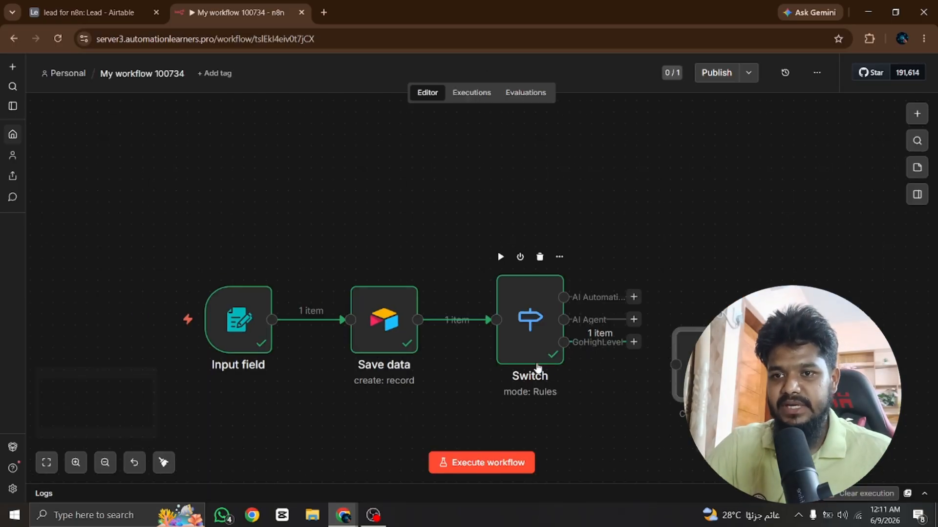
scroll(537, 368, "down", 3)
left_click_drag(752, 293, 753, 337)
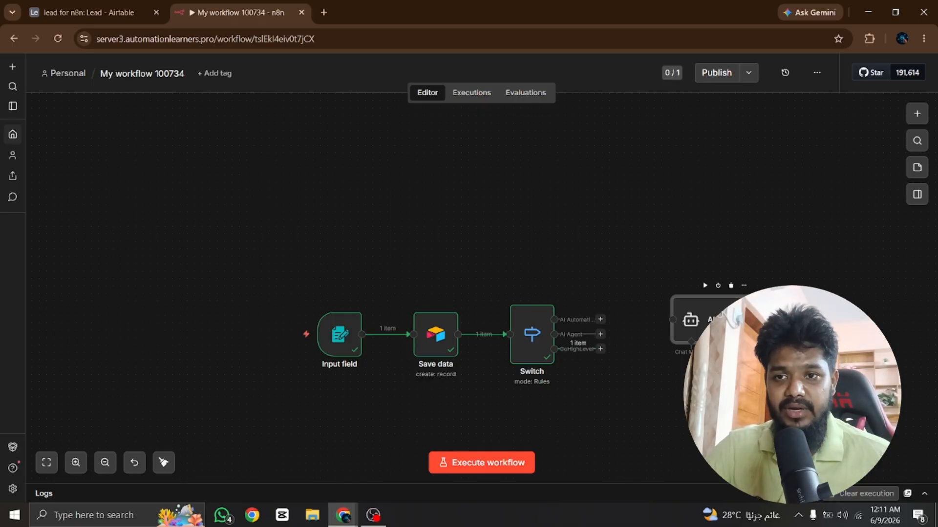
Examine the language models and memory types that can be attached to the AI Agent node
left_click(691, 373)
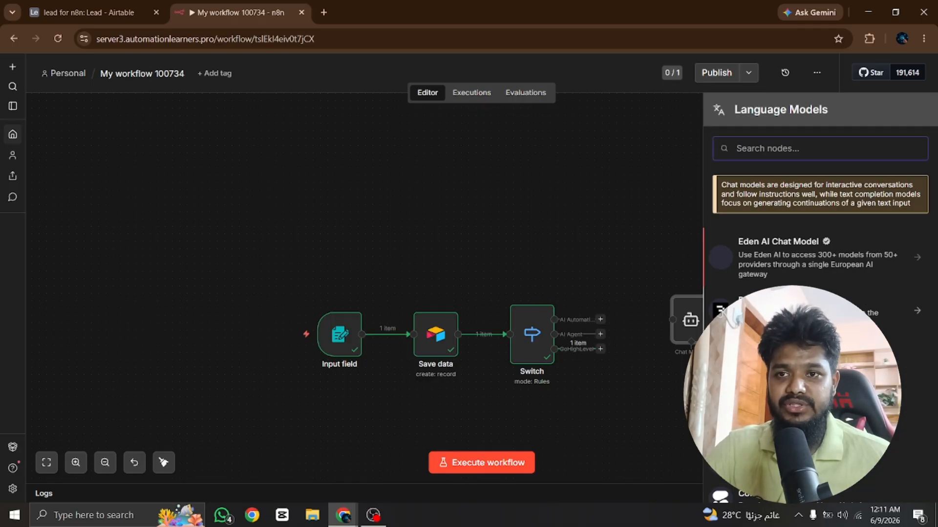
scroll(816, 245, "down", 5)
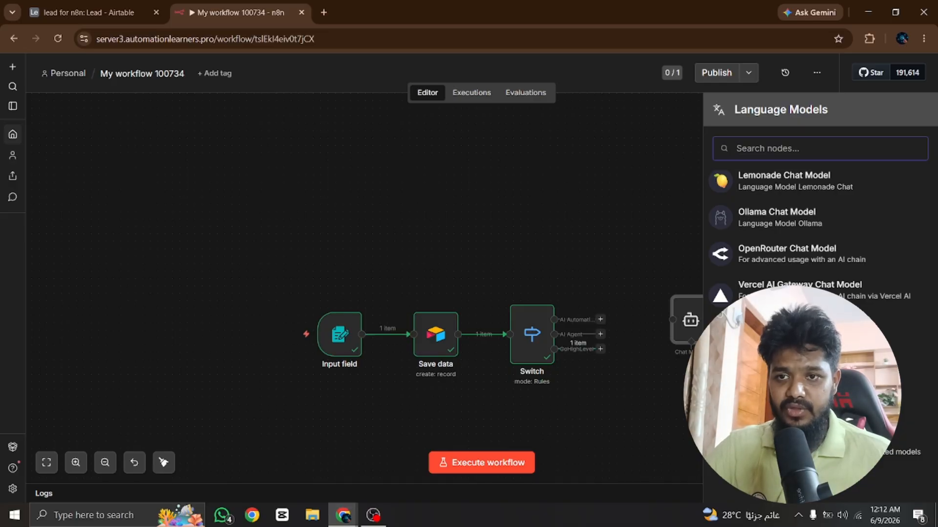
scroll(816, 244, "up", 3)
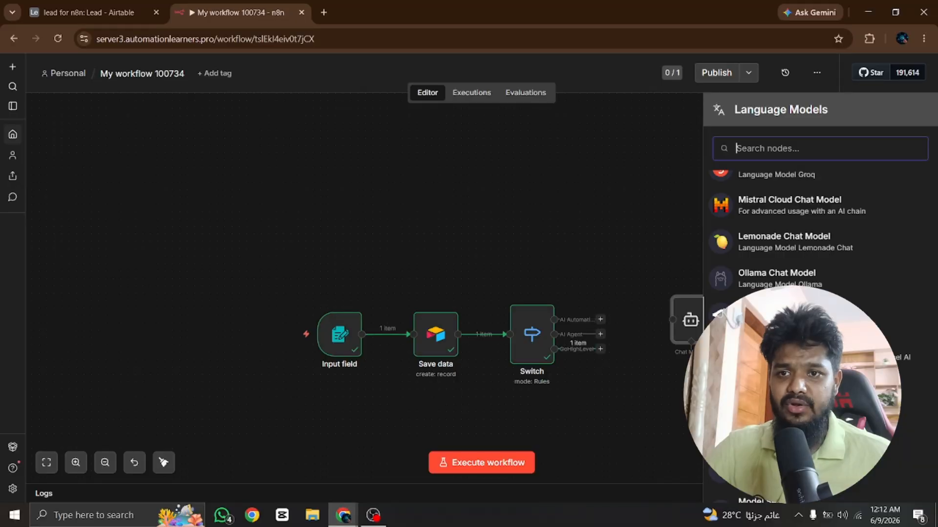
scroll(815, 244, "up", 3)
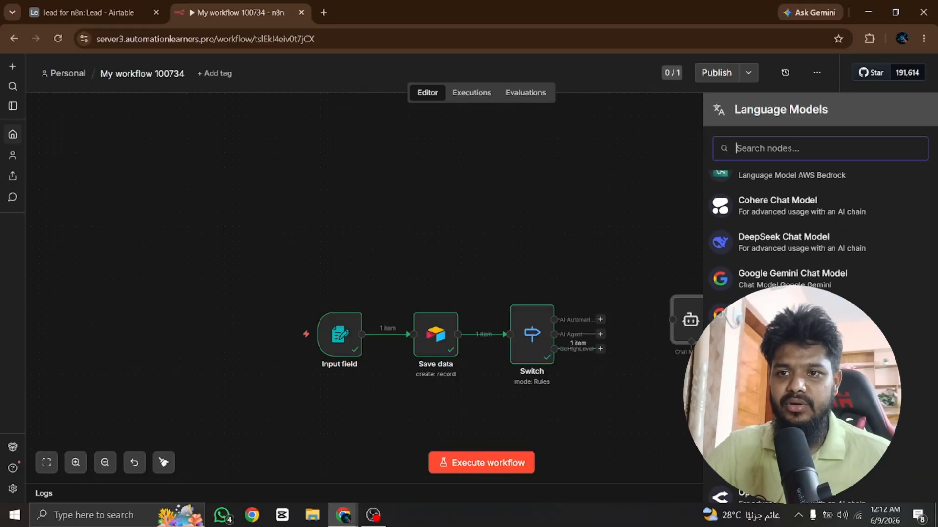
scroll(815, 245, "up", 5)
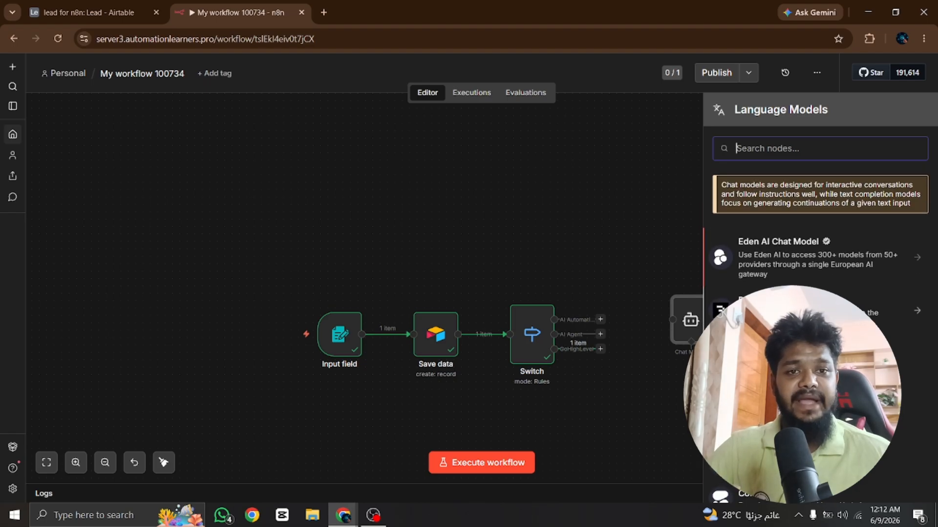
left_click(618, 263)
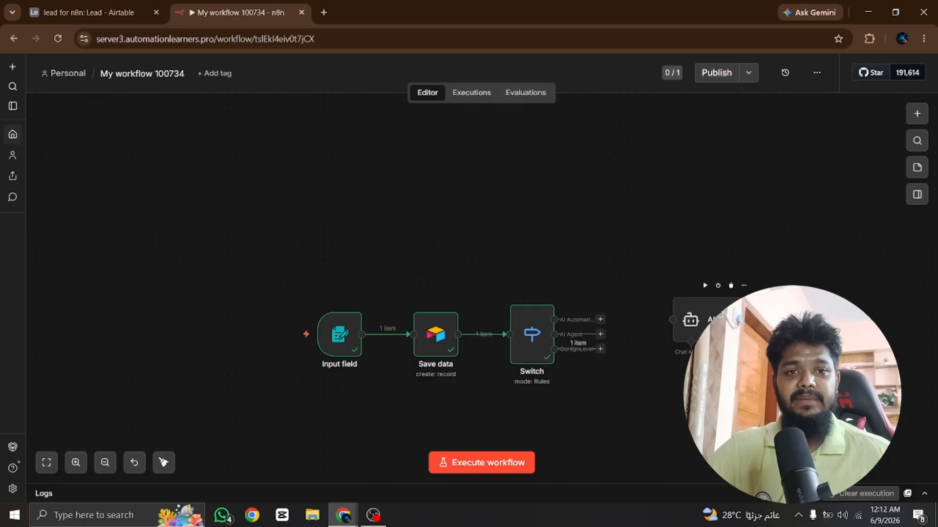
left_click(735, 377)
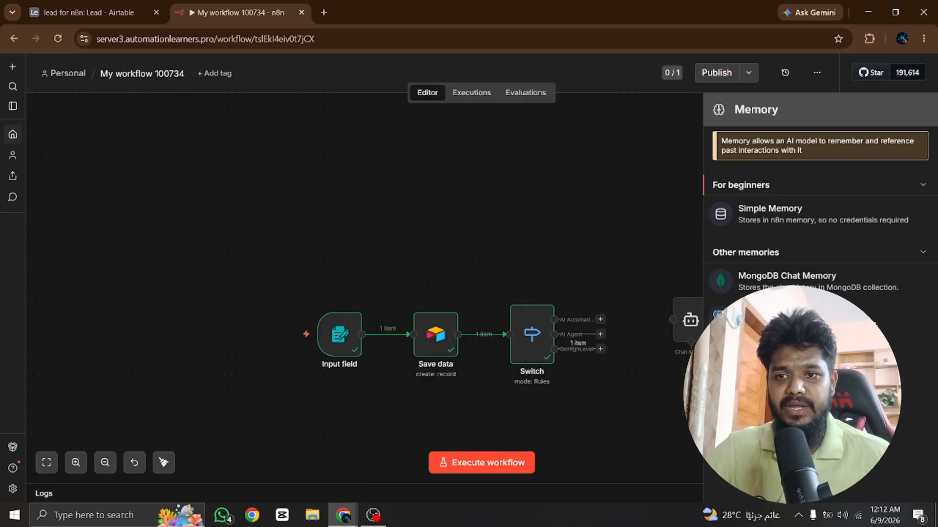
left_click(568, 205)
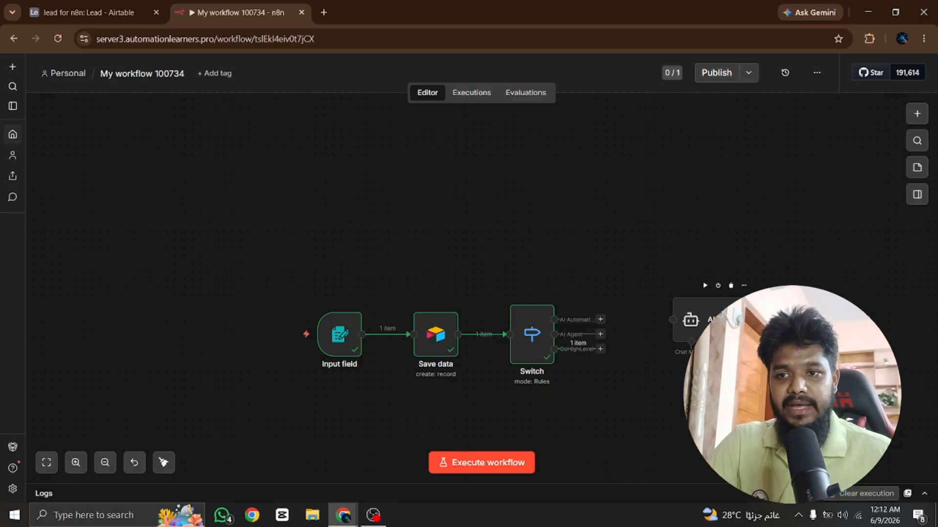
Attach an OpenAI Chat Model to the AI Agent node and close the model's settings
left_click(691, 374)
scroll(821, 244, "down", 7)
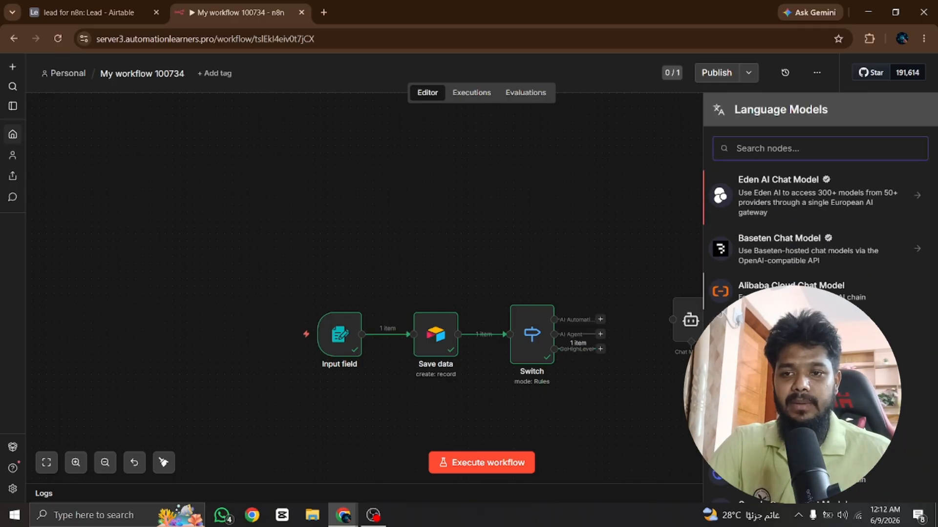
scroll(821, 244, "down", 5)
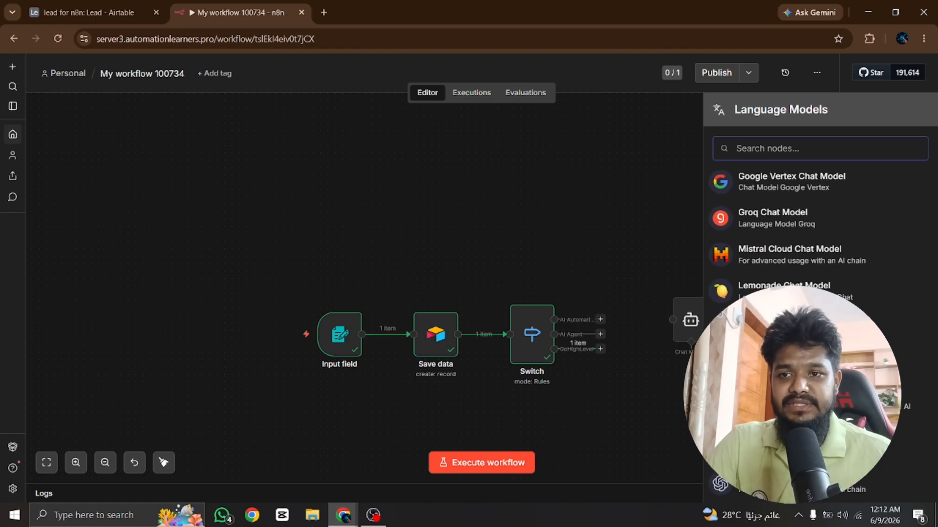
left_click(786, 364)
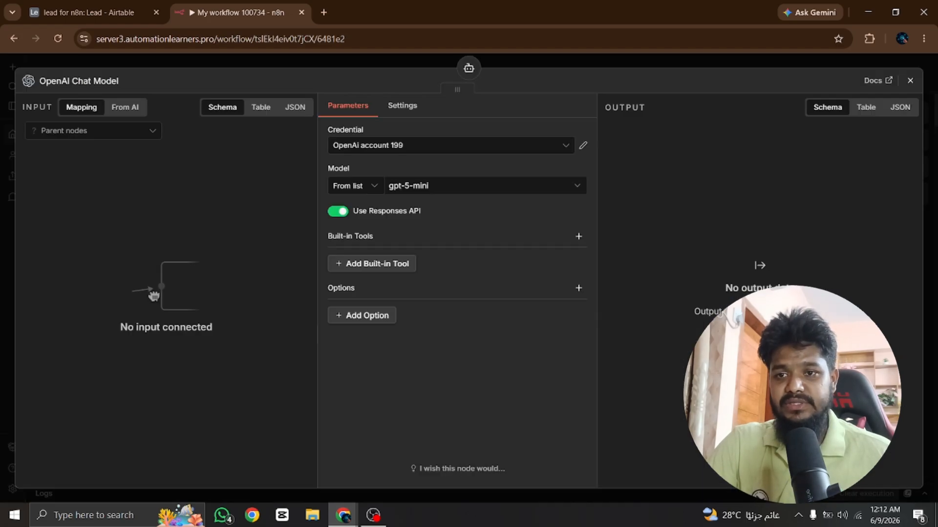
left_click(417, 64)
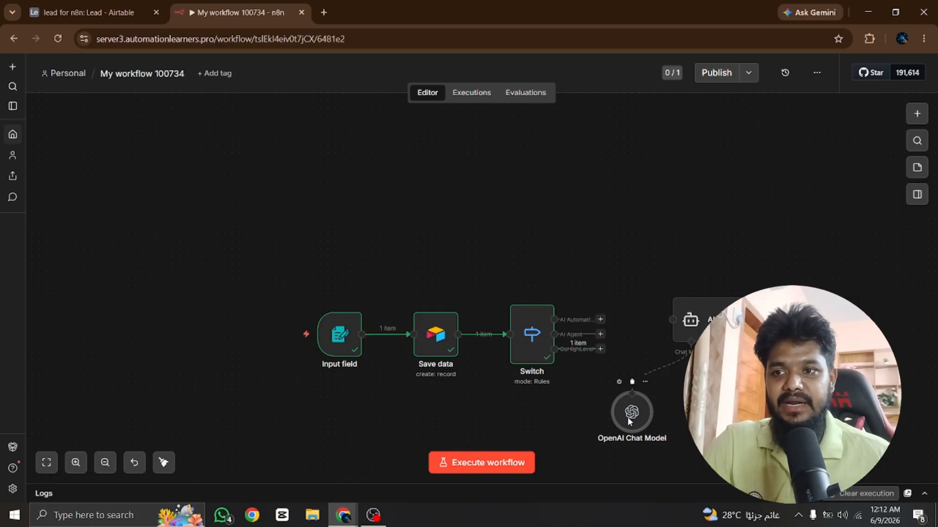
Review the credentials offered in the OpenAI Chat Model's settings and delete that model node from the canvas
double_click(630, 423)
left_click(397, 149)
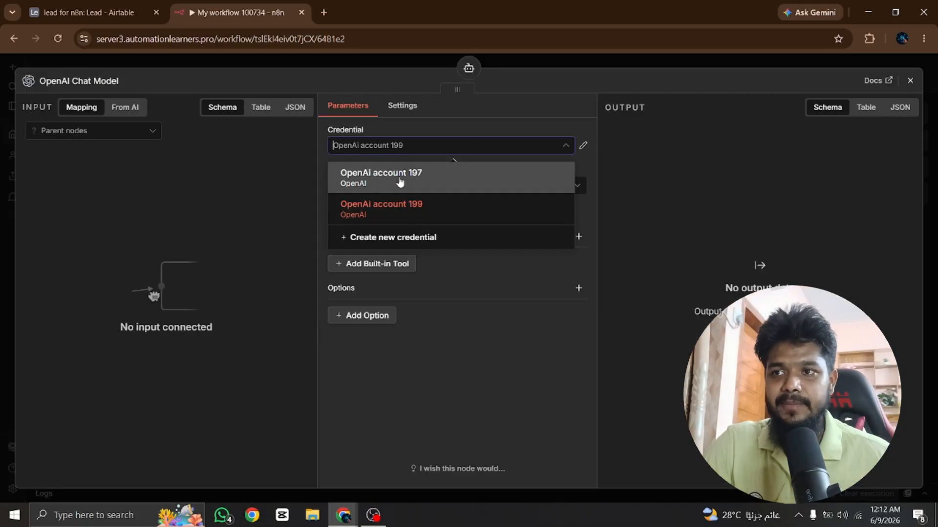
left_click(548, 63)
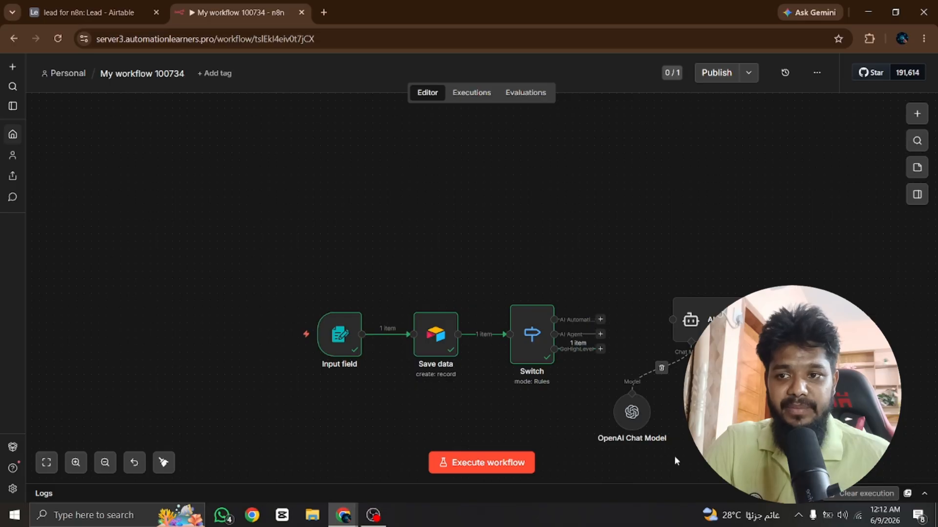
key("Delete")
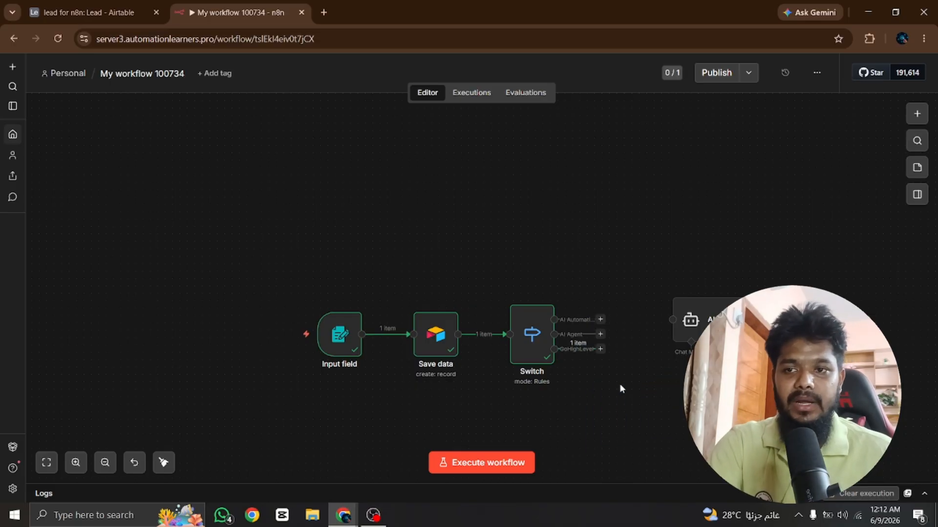
Find the Google Gemini Chat Model among the language models and attach it to the AI Agent node
left_click(691, 382)
scroll(762, 381, "down", 2)
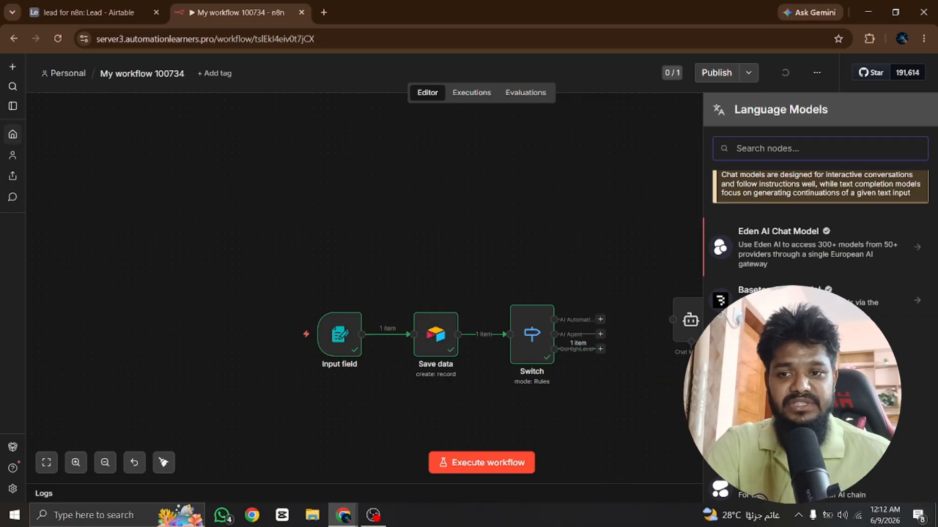
scroll(816, 317, "down", 1)
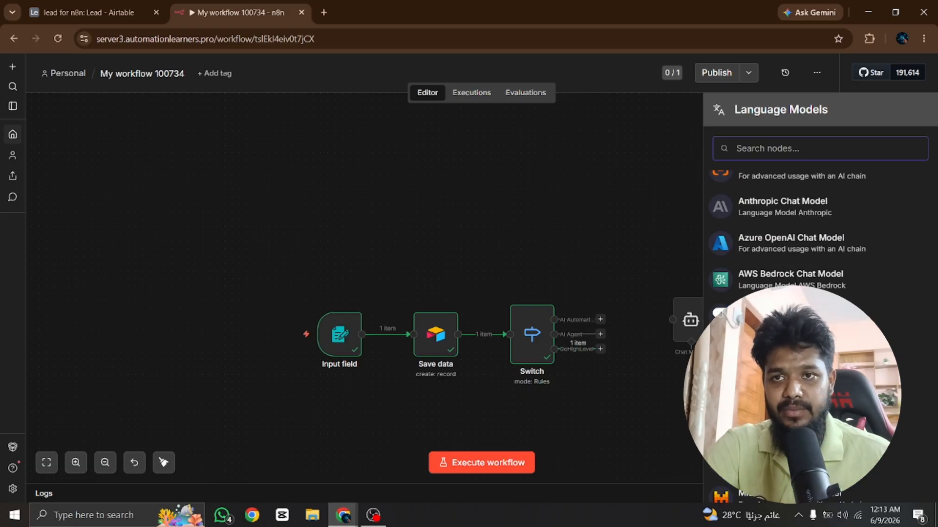
scroll(781, 214, "down", 2)
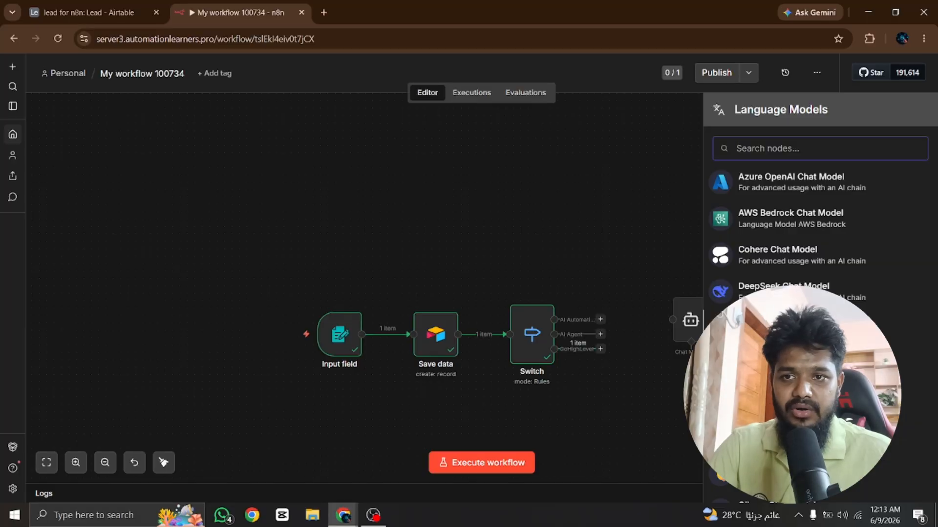
scroll(732, 181, "up", 5)
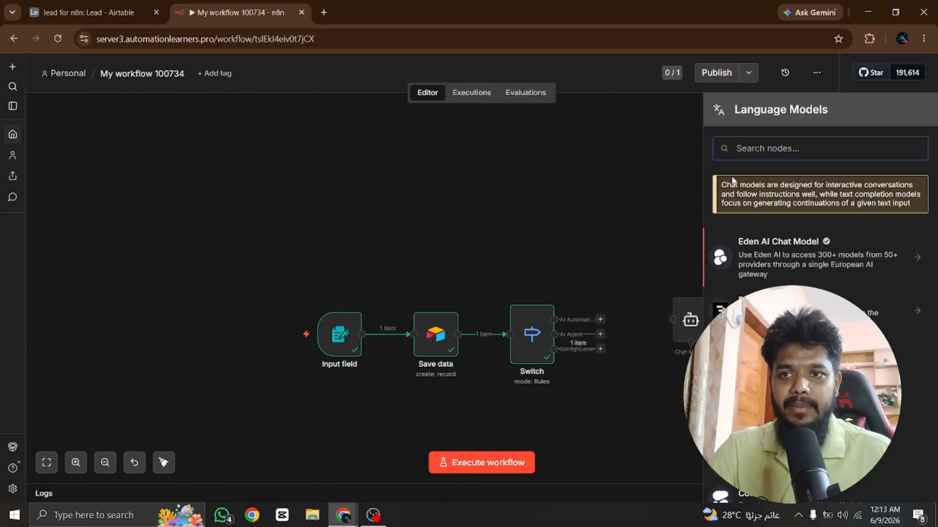
type("ge")
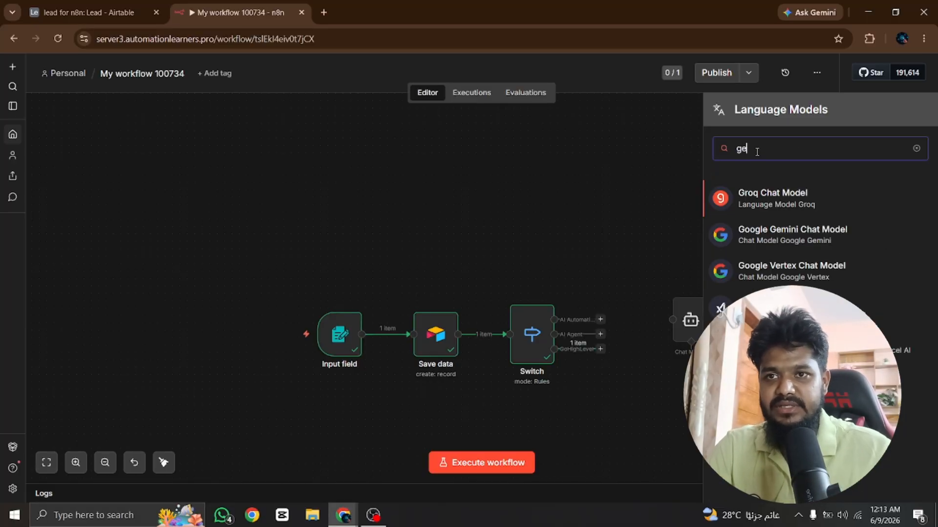
left_click(781, 239)
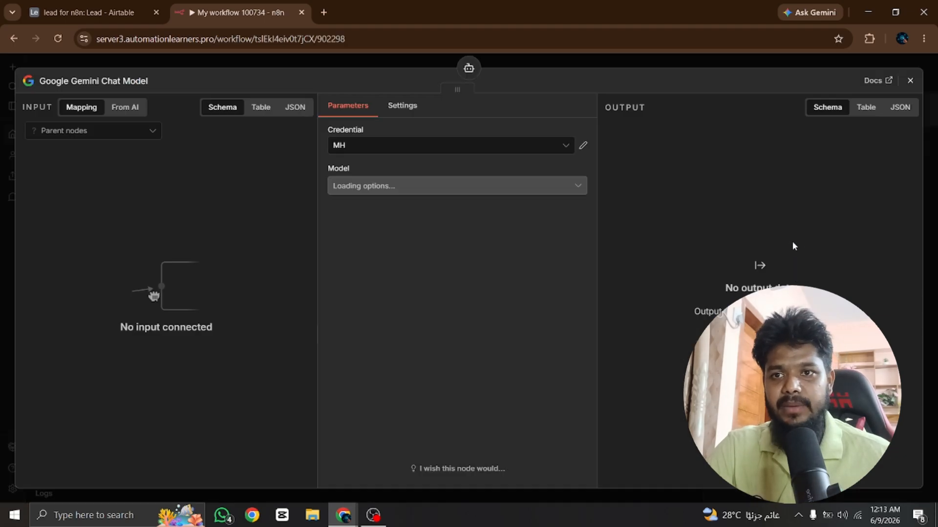
Reopen the Gemini model's settings and start a new Google Gemini(PaLM) Api credential, ready for its API key
left_click(400, 60)
double_click(633, 414)
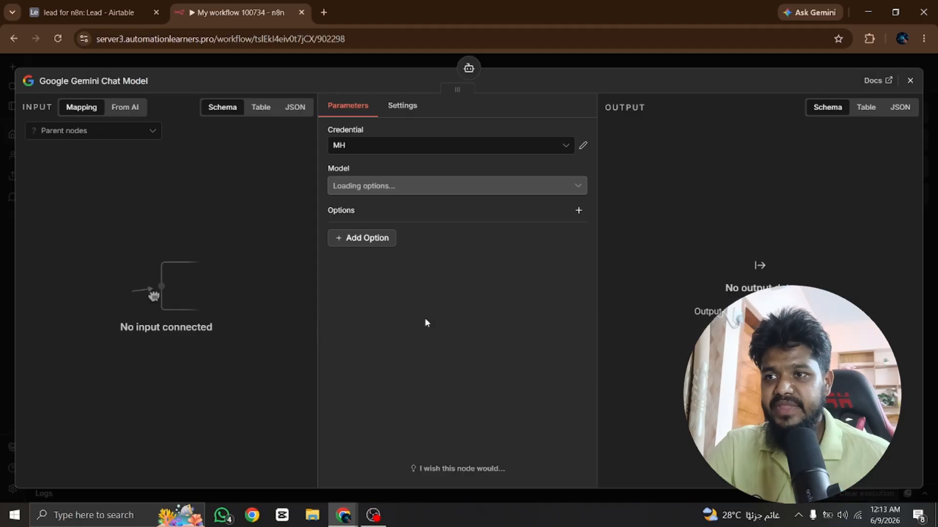
left_click(378, 145)
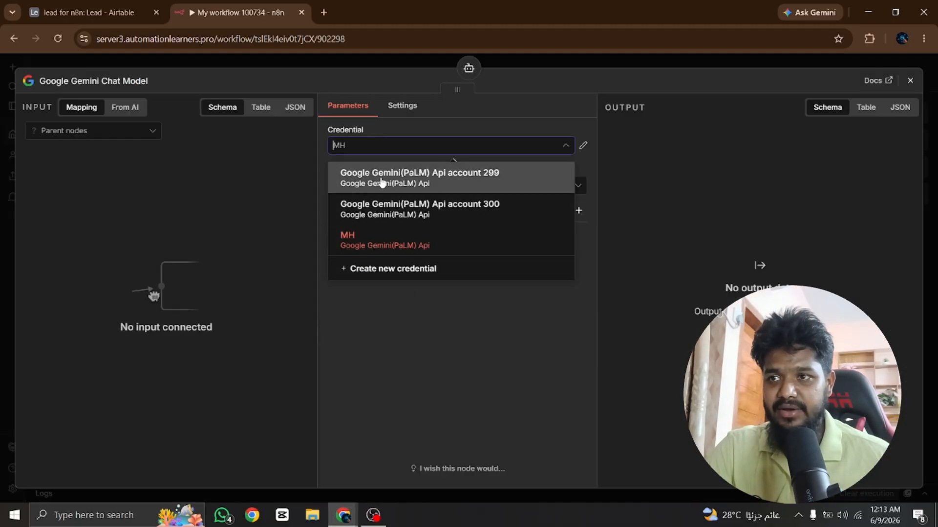
left_click(392, 275)
left_click(314, 277)
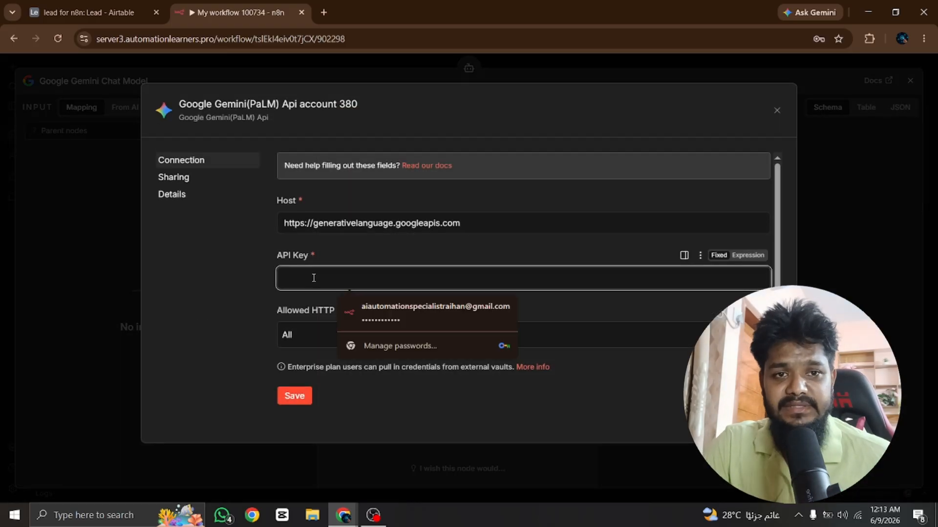
Search Google for the Gemini API key page in a new browser tab and enter Google AI Studio
left_click(324, 12)
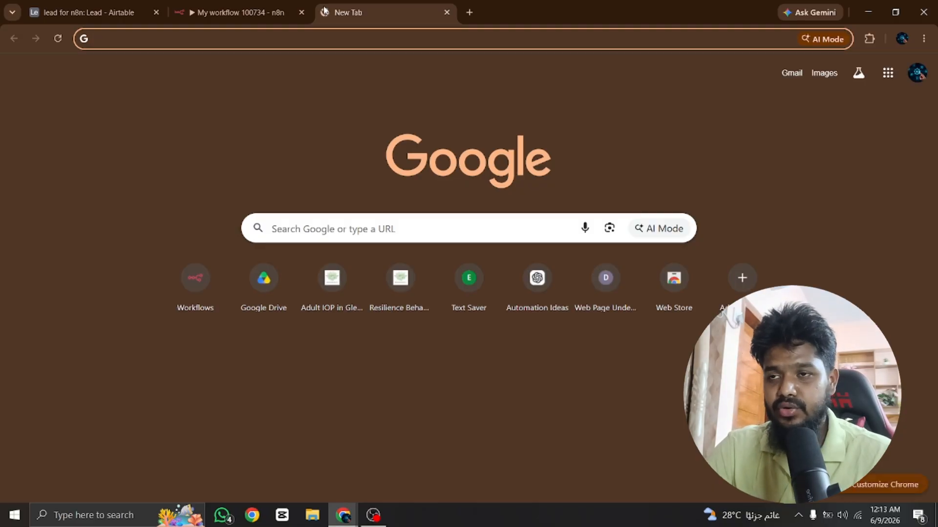
type("gem")
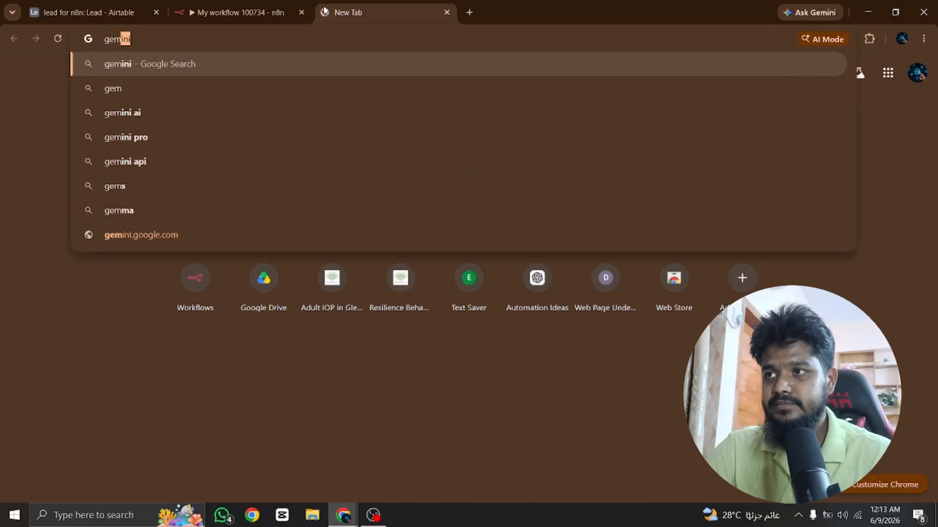
type("ini api")
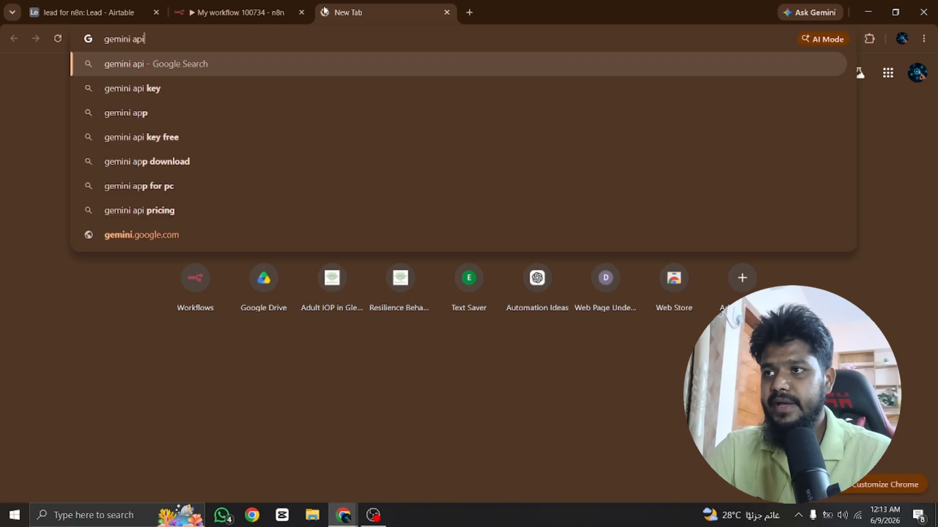
type(" keyk")
key("Return")
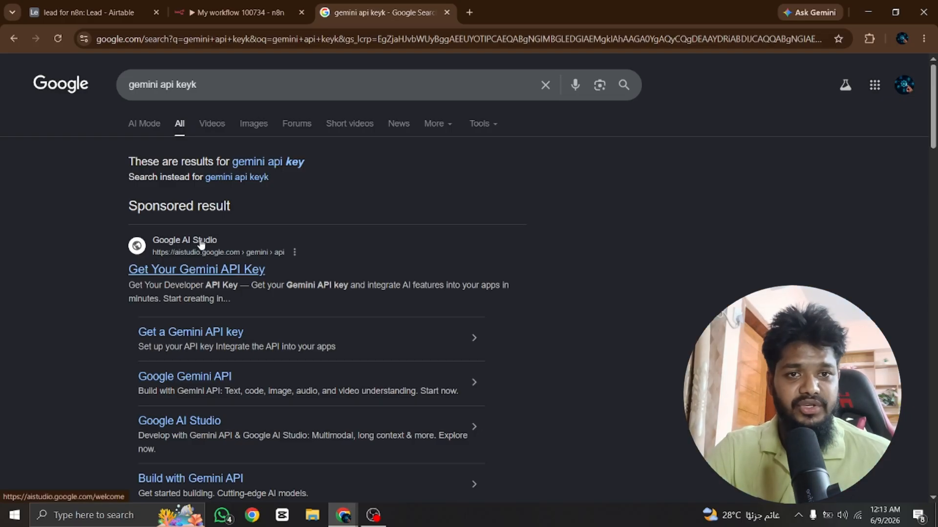
scroll(185, 242, "down", 1)
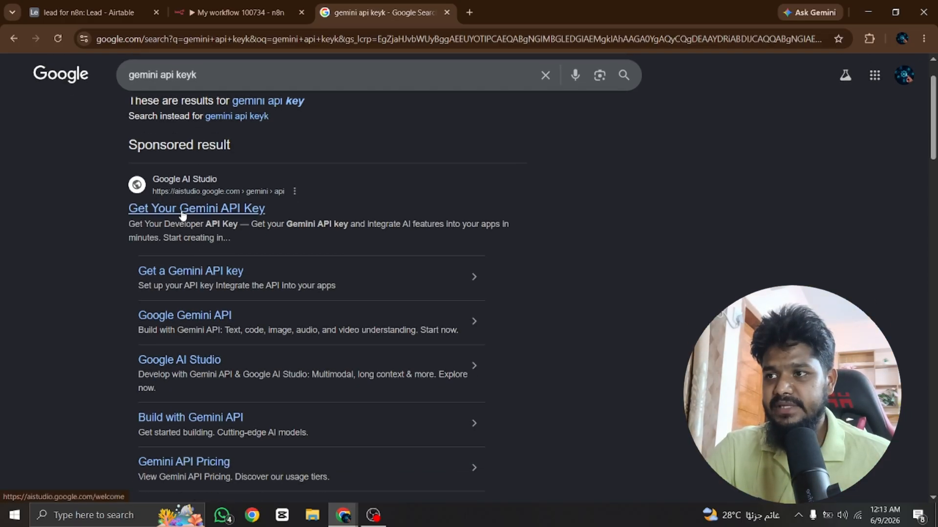
left_click(182, 210)
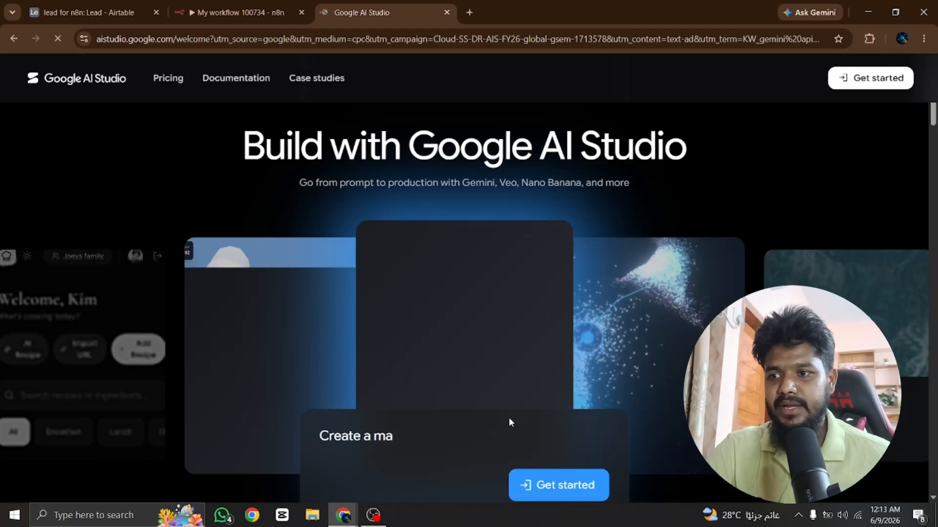
left_click(563, 498)
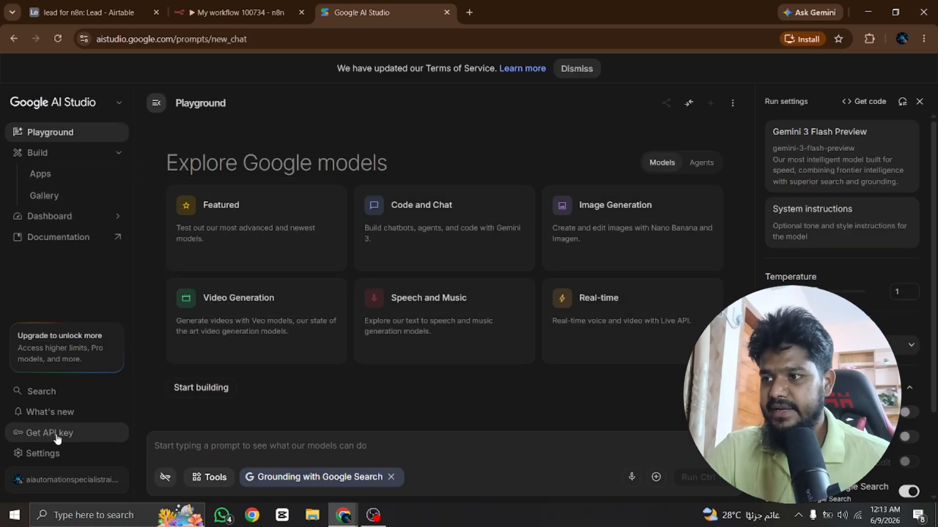
Create a new API key named Gemini API Key in the Default Gemini Project
left_click(57, 438)
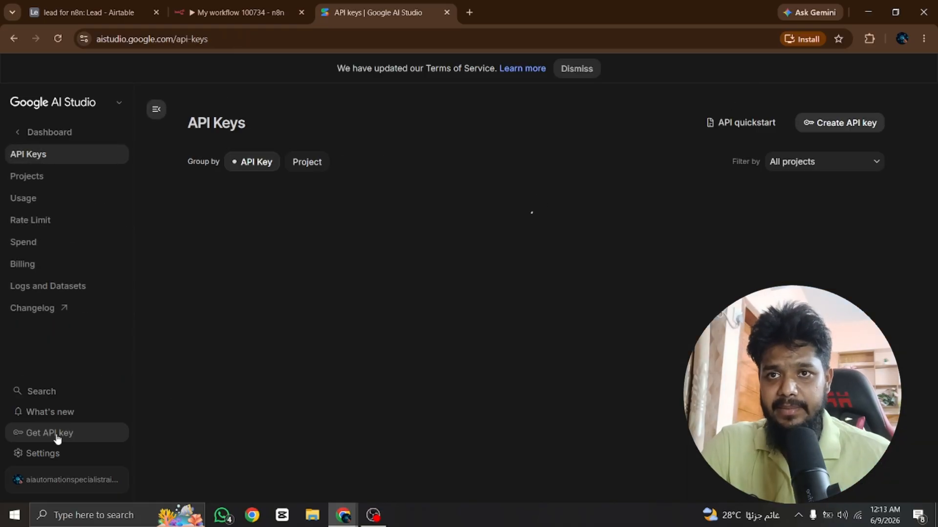
left_click(835, 126)
left_click(369, 302)
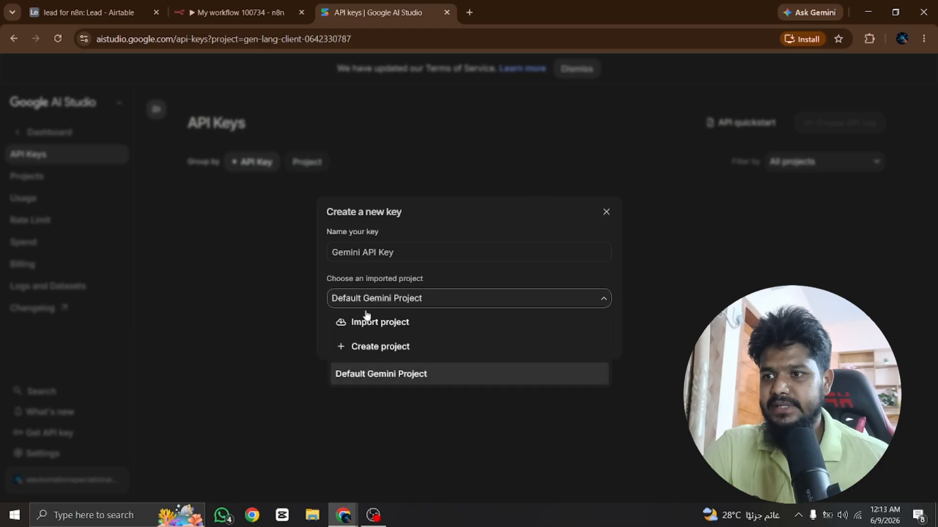
left_click(375, 374)
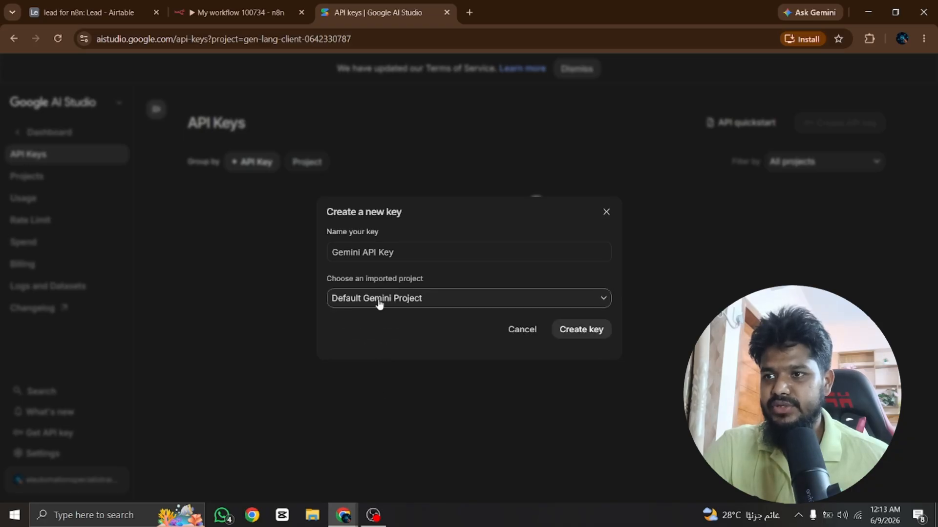
left_click(372, 251)
left_click_drag(422, 254, 360, 253)
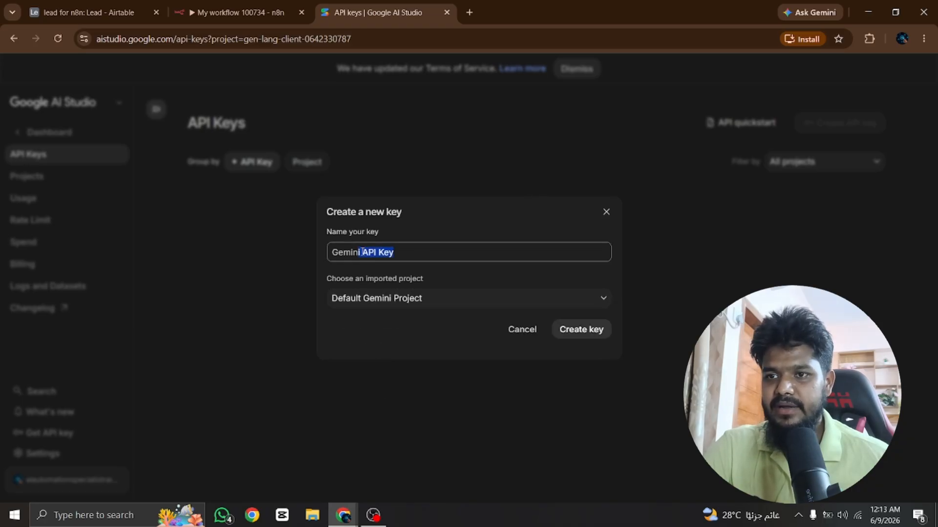
left_click(581, 331)
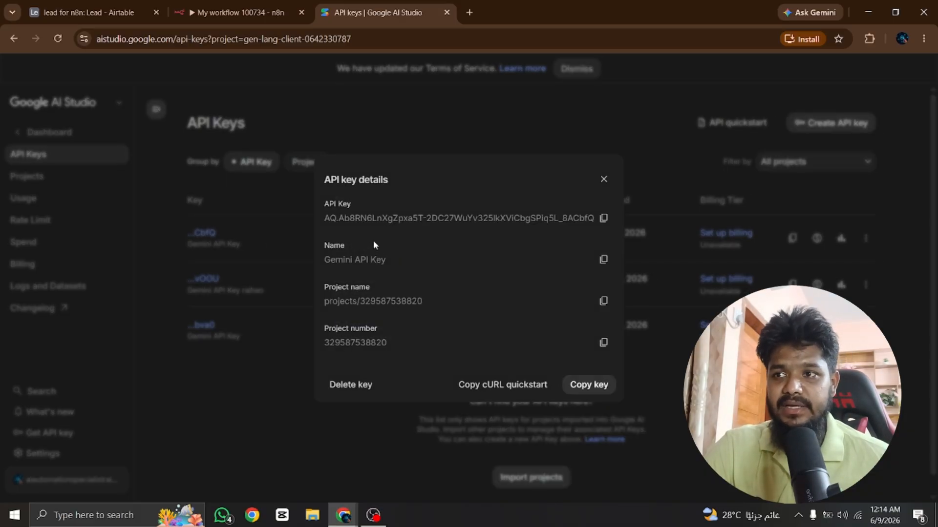
Examine the API key value in the new key's details and close them
left_click_drag(349, 219, 616, 220)
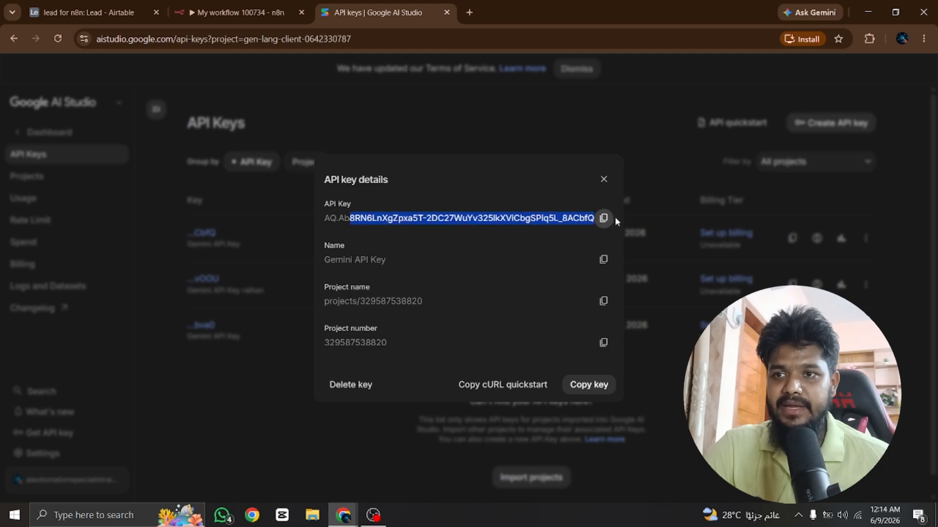
left_click(550, 218)
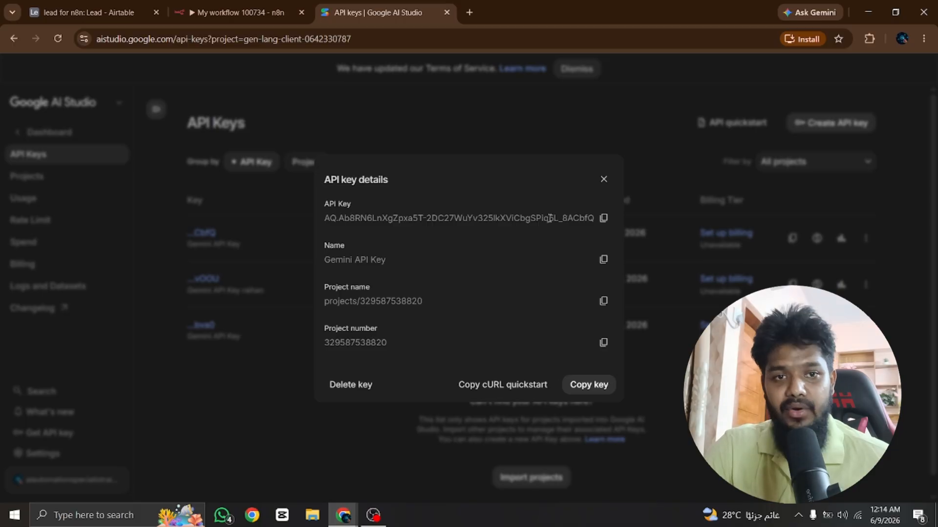
left_click_drag(336, 218, 567, 229)
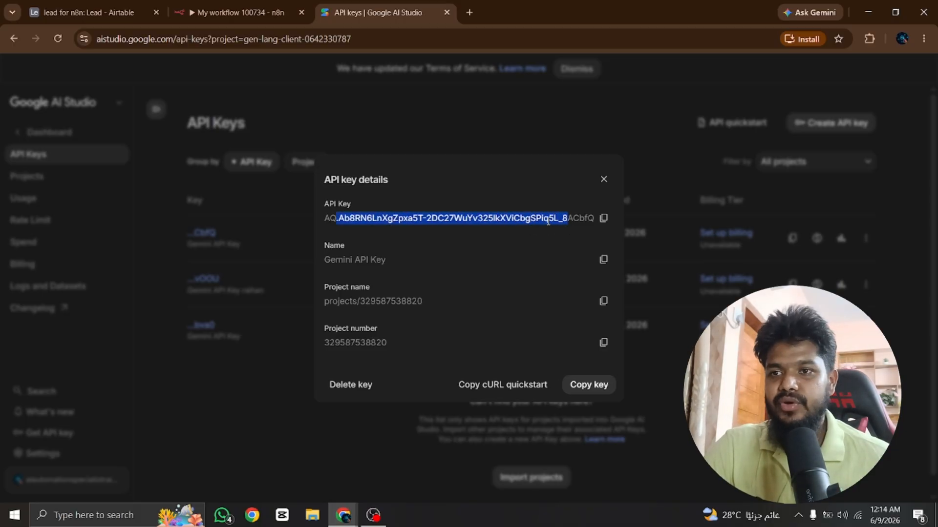
left_click(548, 221)
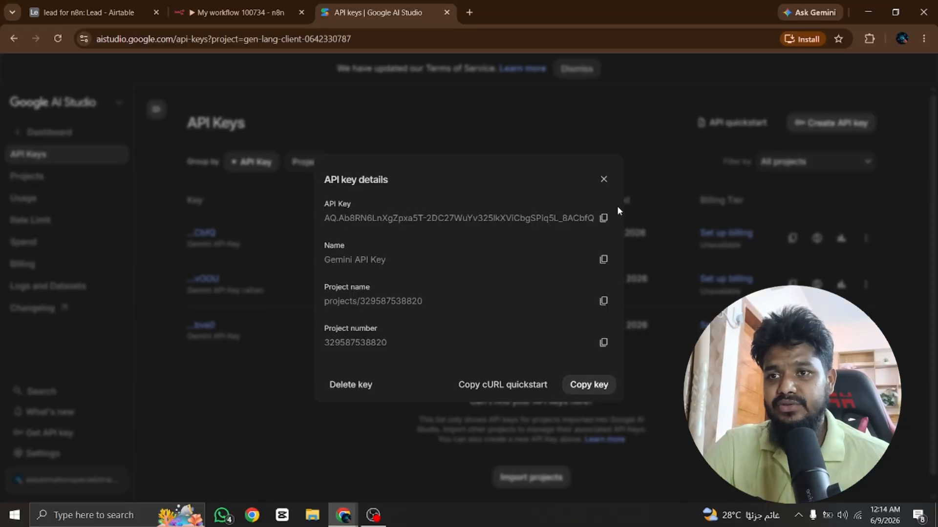
left_click(604, 179)
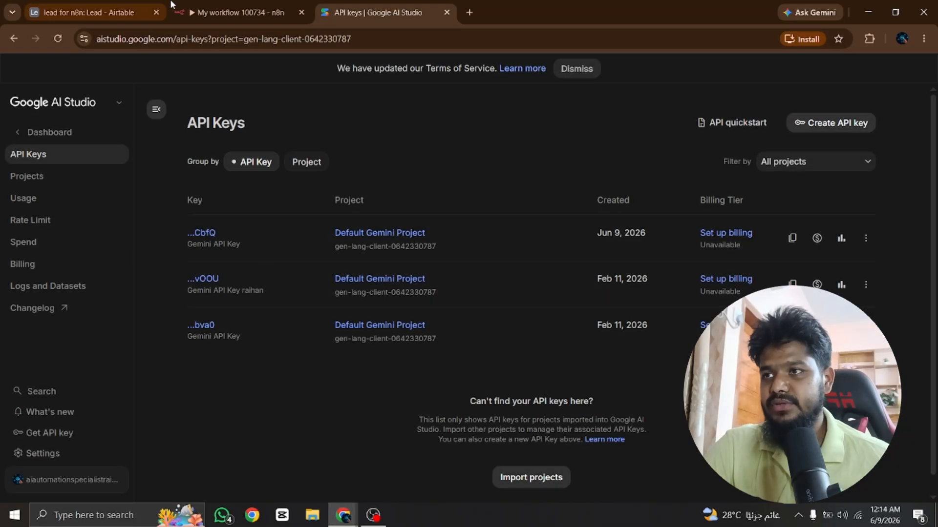
Switch back to the n8n workflow, discard the unfinished credential and select the existing MH credential for the Gemini model
left_click(235, 12)
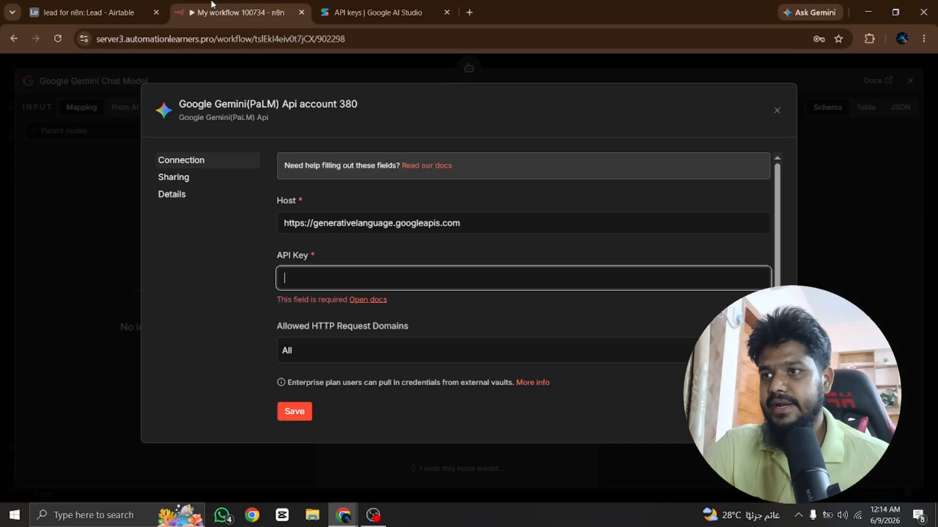
left_click(778, 111)
left_click(415, 146)
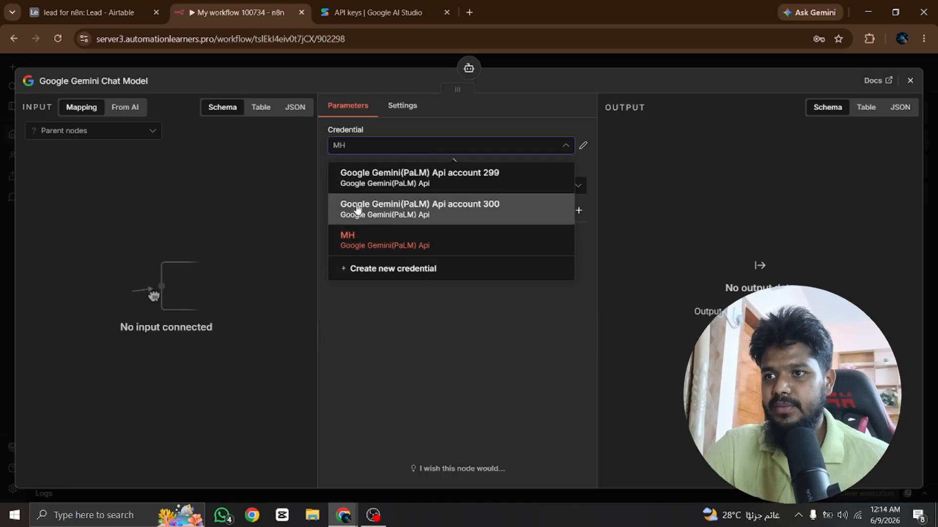
left_click(362, 241)
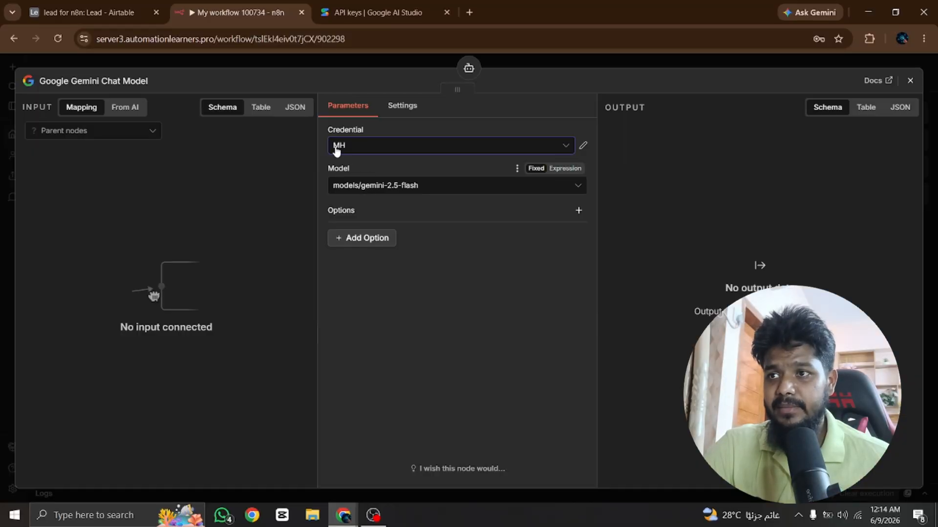
Browse the available Gemini models and choose models/gemini-2.5-flash for the chat model
left_click(354, 186)
scroll(474, 322, "up", 3)
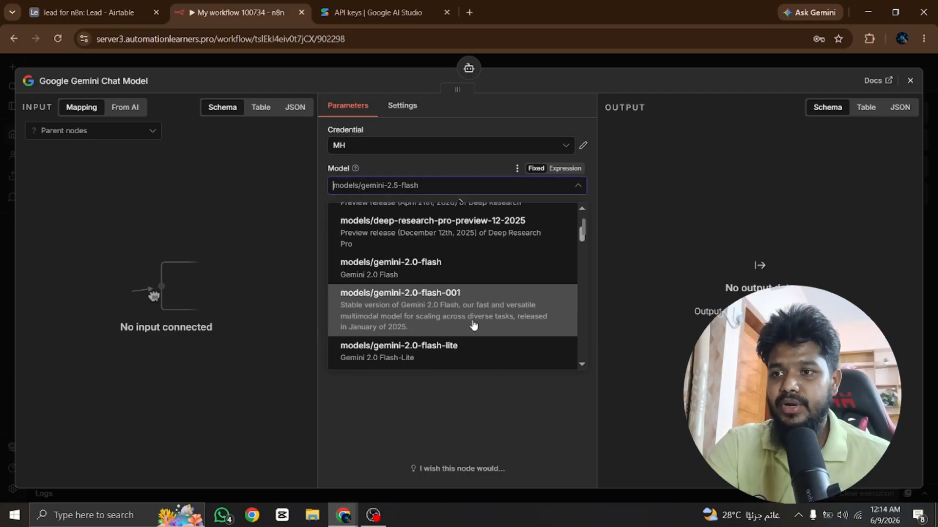
scroll(472, 317, "down", 5)
scroll(472, 317, "down", 4)
scroll(440, 323, "up", 6)
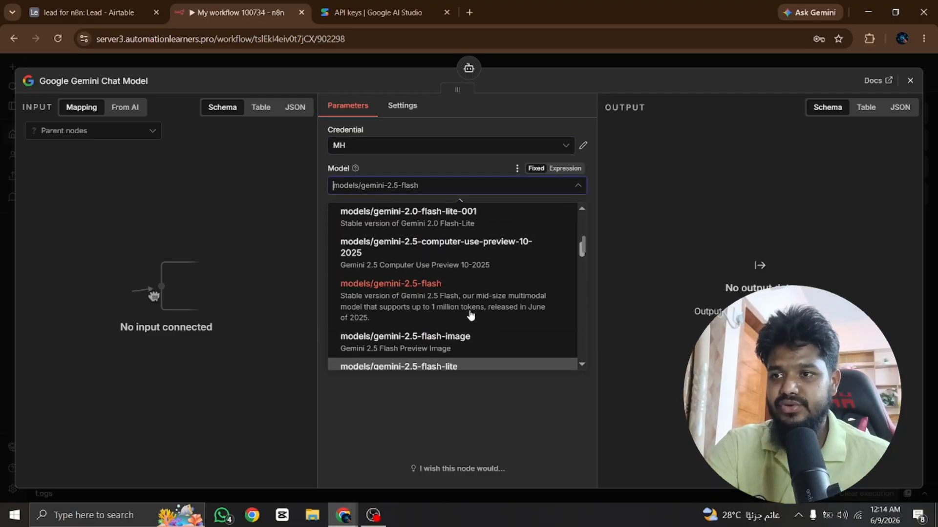
scroll(404, 330, "down", 1)
left_click(398, 293)
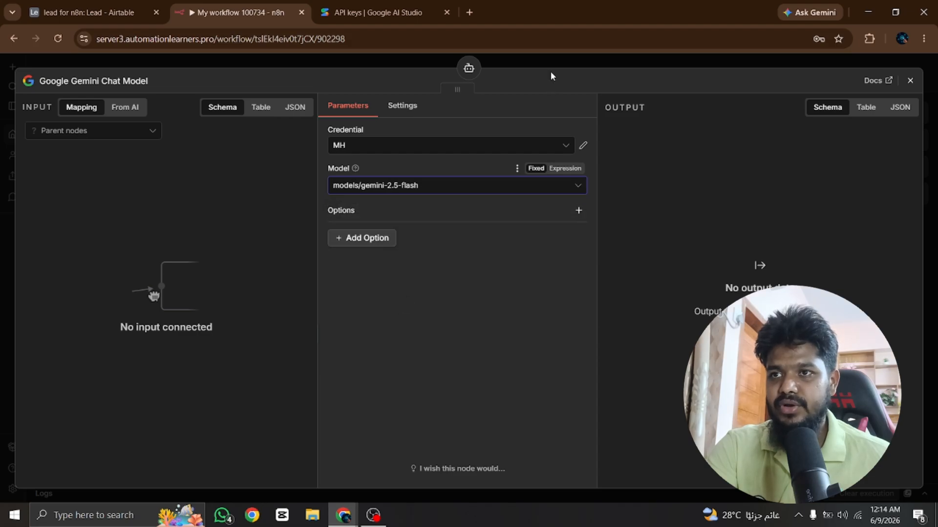
Close the Gemini model's settings and move its node on the canvas to sit closer beneath the AI Agent node
left_click(549, 63)
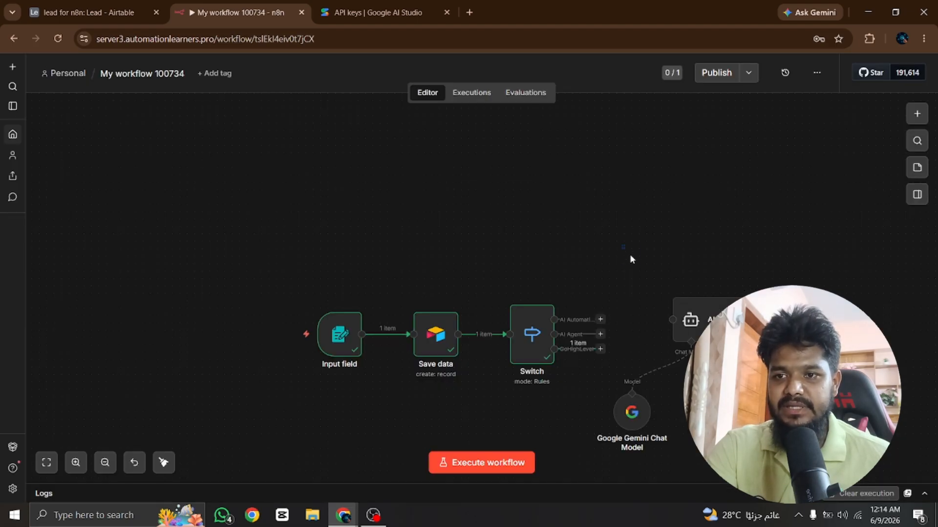
left_click_drag(622, 245, 809, 438)
left_click_drag(838, 468, 840, 476)
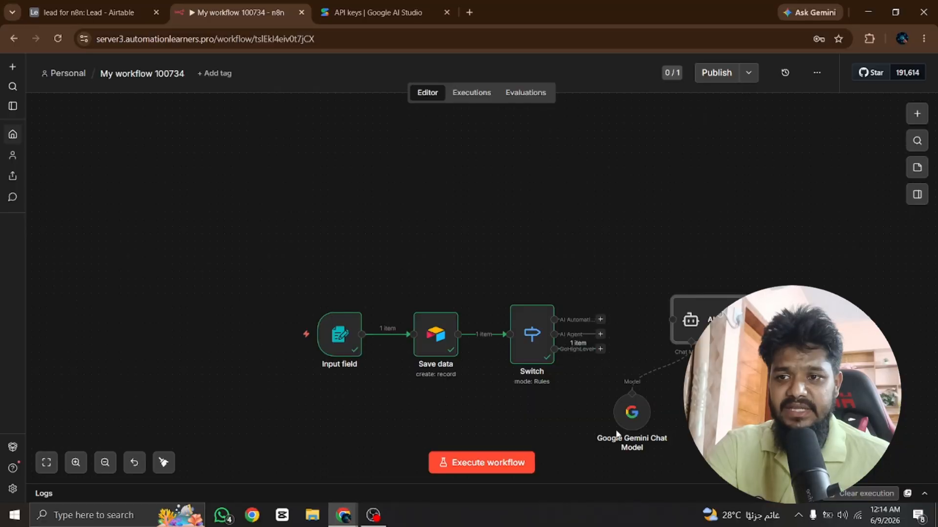
left_click_drag(626, 416, 664, 423)
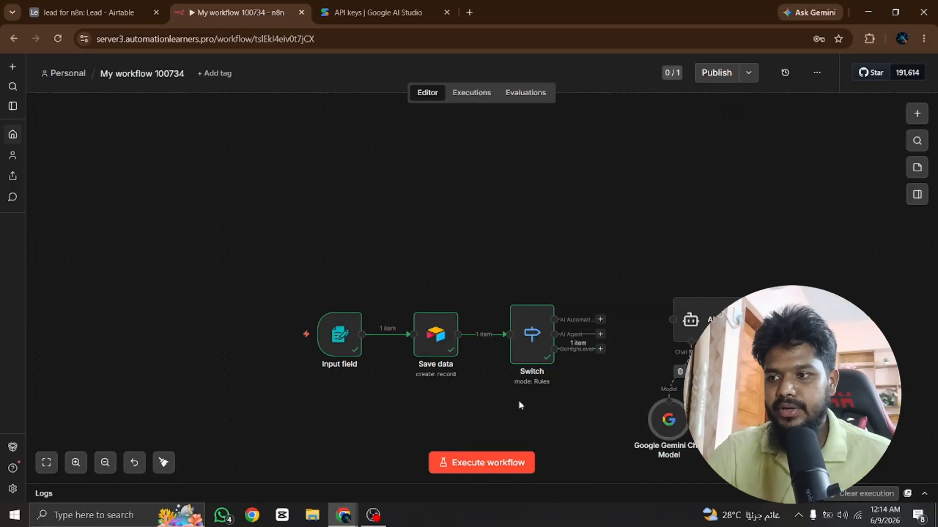
Connect the Switch node's AI Automation, AI Agent and GoHighLevel outputs to the AI Agent node, nudging the agent into better alignment
scroll(606, 386, "down", 2)
scroll(606, 386, "right", 3)
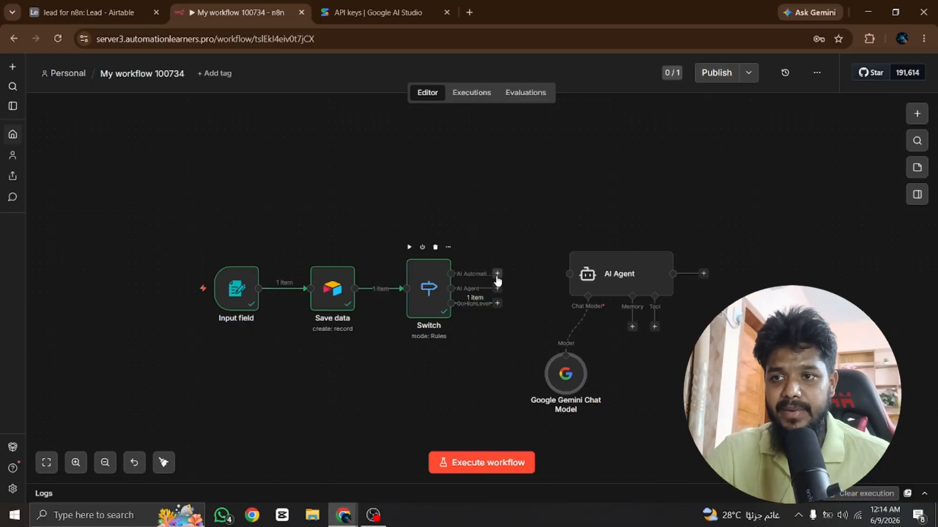
left_click_drag(496, 277, 577, 272)
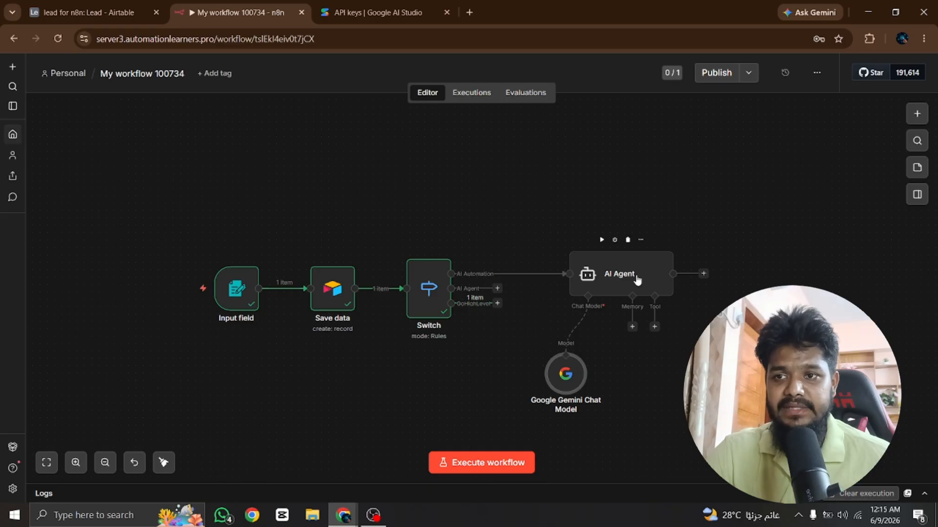
left_click_drag(637, 279, 653, 293)
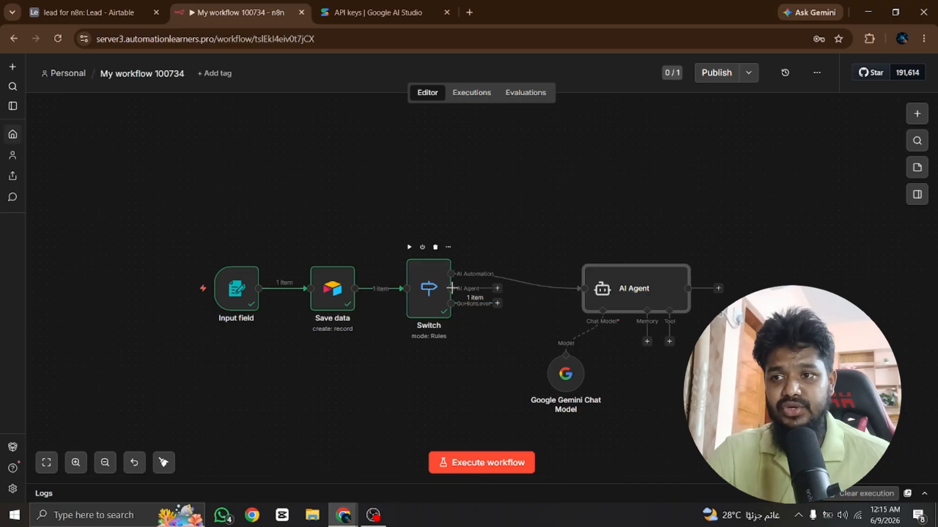
left_click_drag(533, 295, 592, 294)
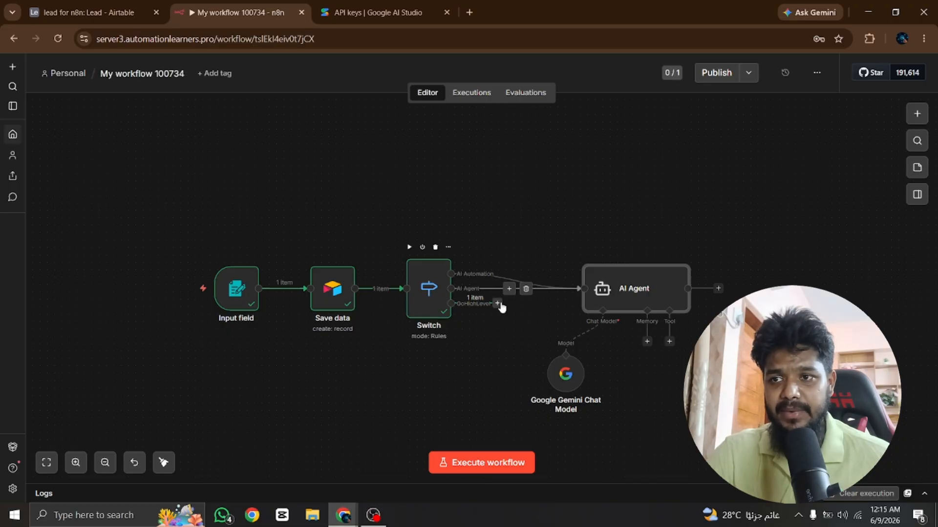
left_click_drag(497, 304, 581, 299)
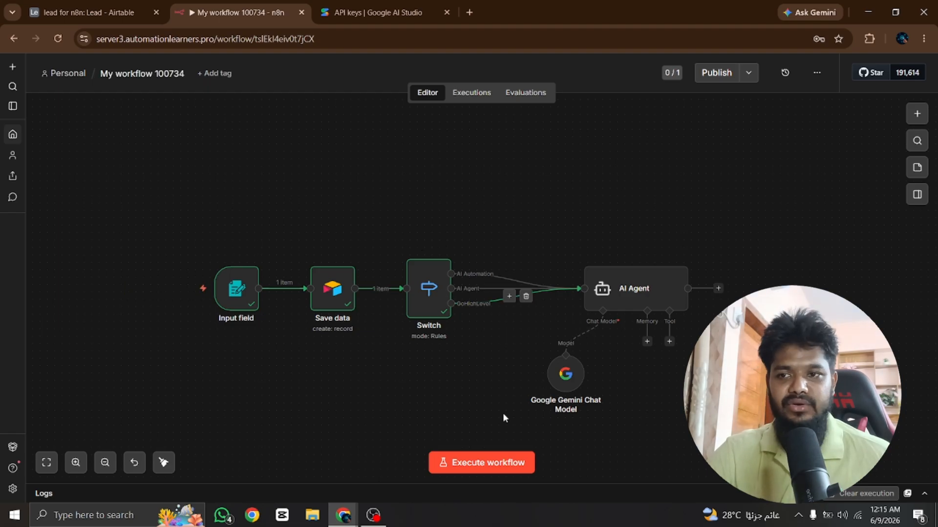
Open the AI Agent node's settings and set the source for its user message prompt to Define below
double_click(641, 299)
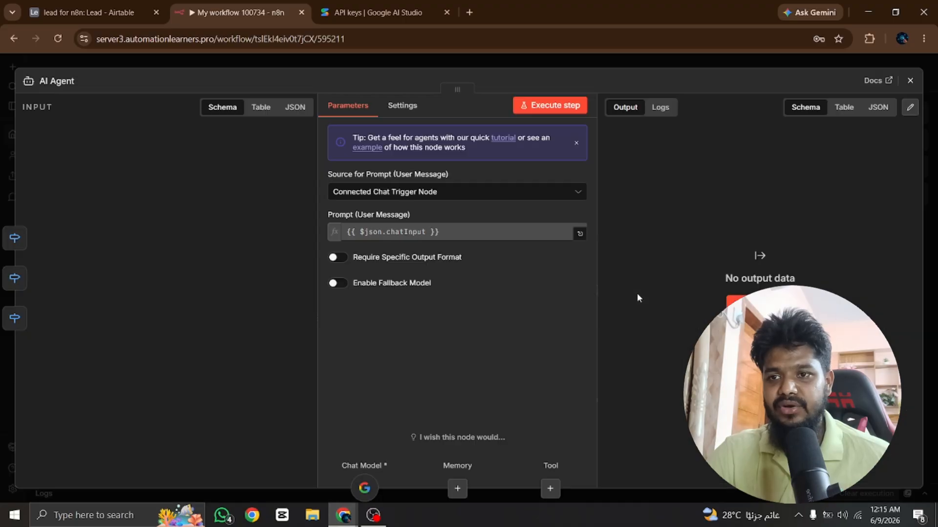
left_click(478, 59)
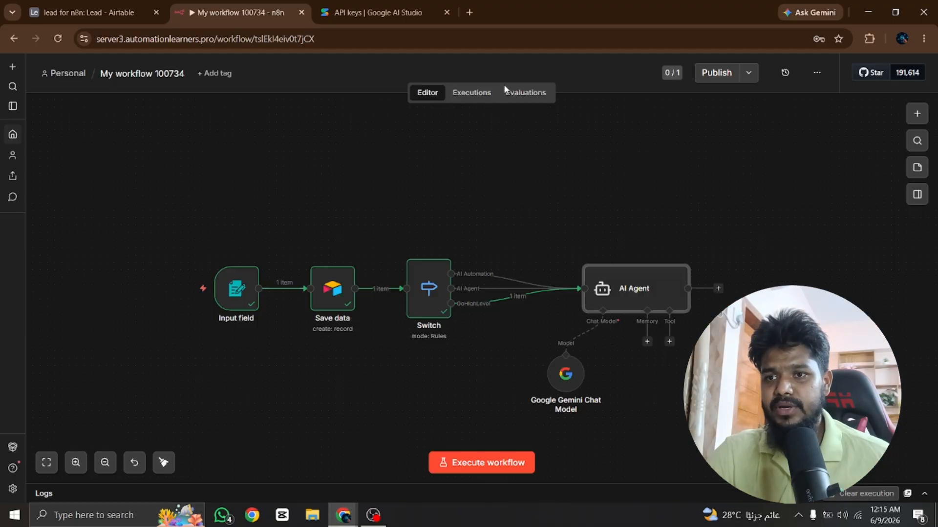
double_click(626, 299)
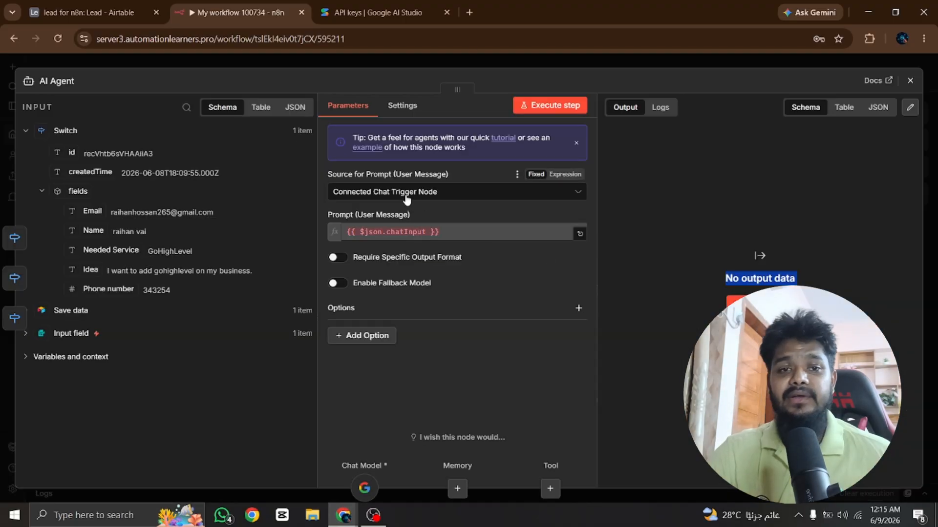
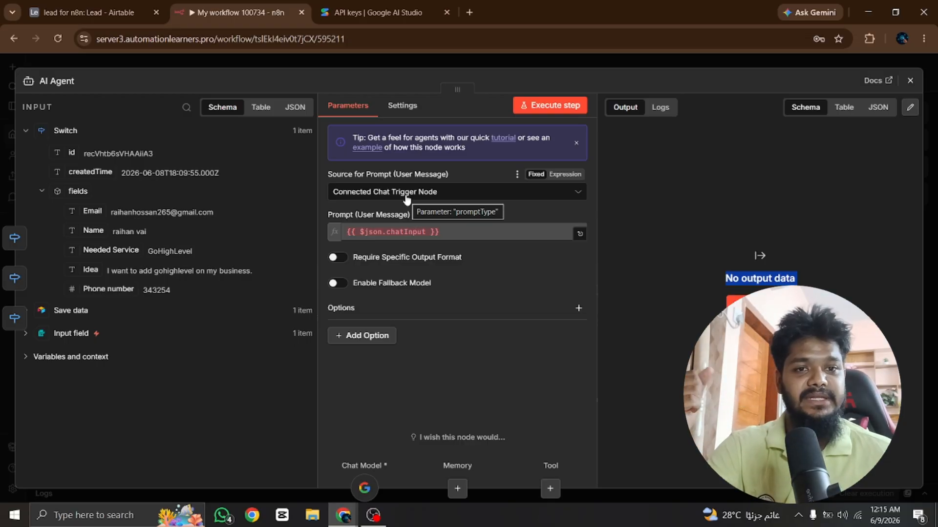
left_click(407, 196)
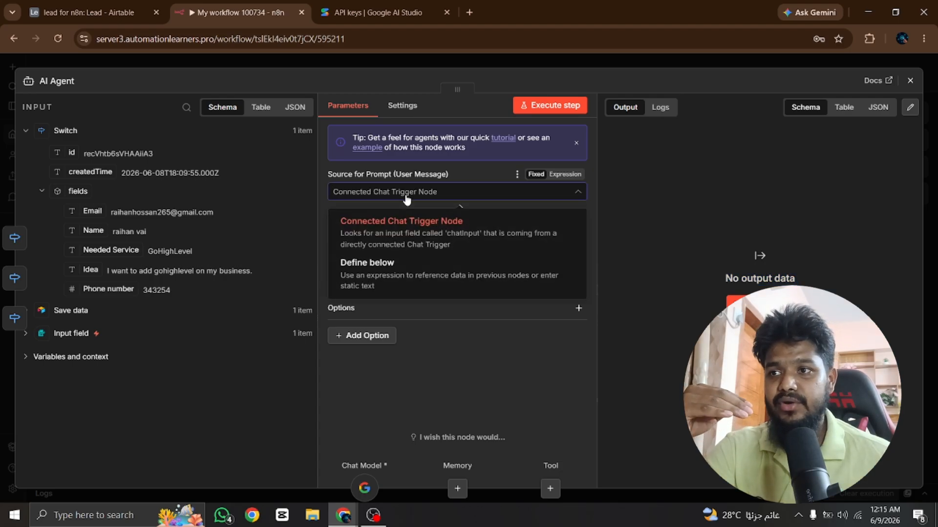
left_click(391, 280)
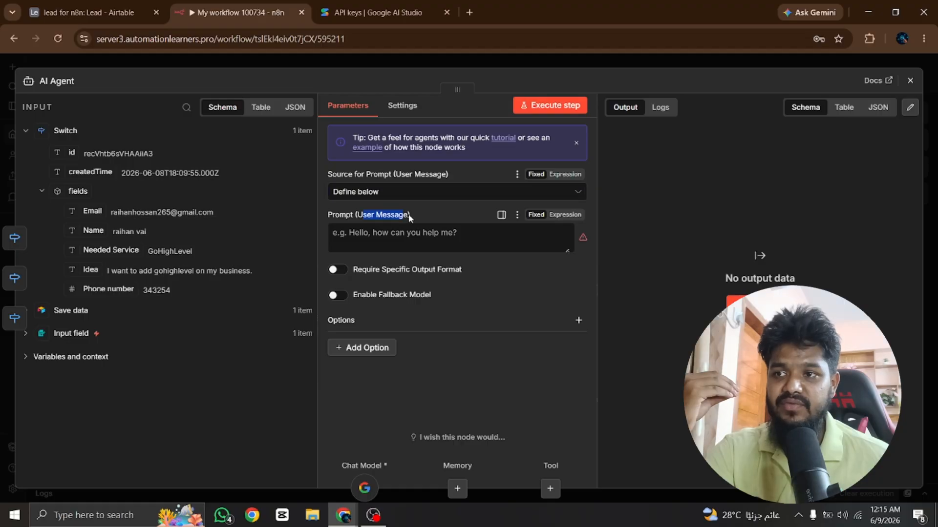
left_click(360, 238)
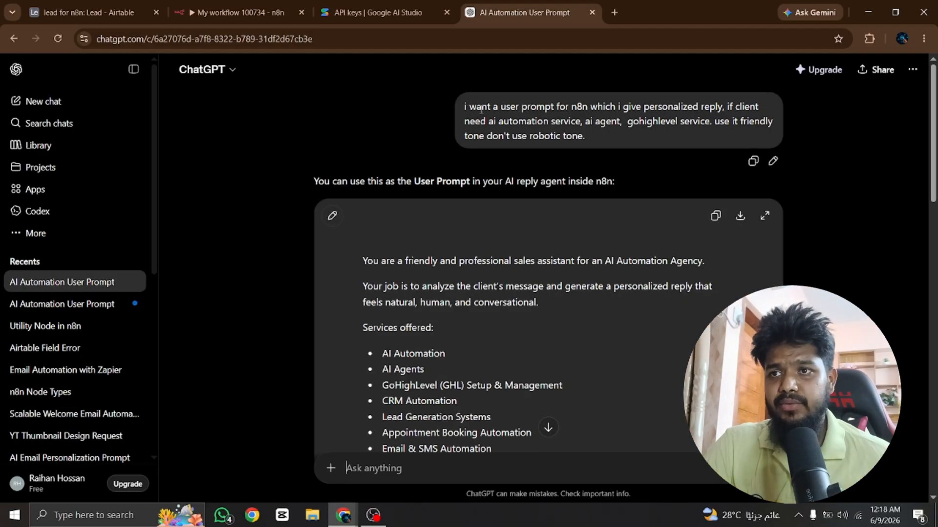
Review the ChatGPT request for a personalized-reply user prompt and read through the services and instructions in the generated prompt
left_click_drag(464, 107, 730, 117)
left_click(730, 111)
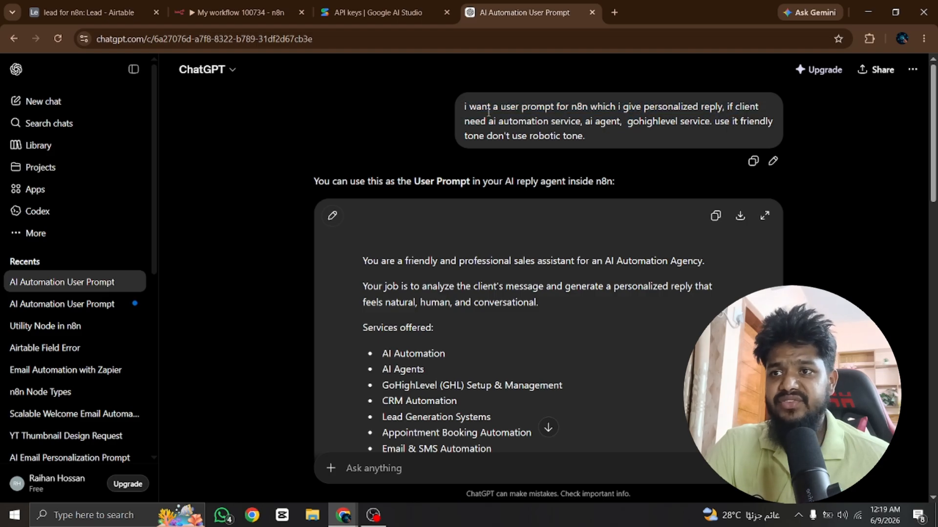
left_click_drag(470, 121, 757, 123)
left_click_drag(492, 136, 590, 142)
left_click(591, 139)
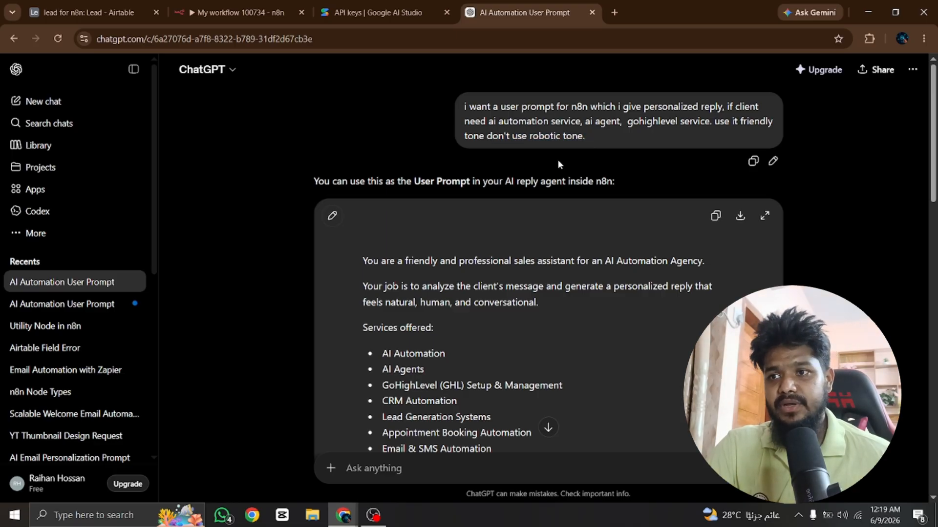
left_click_drag(385, 261, 420, 352)
scroll(410, 323, "down", 3)
scroll(420, 350, "down", 4)
left_click(443, 343)
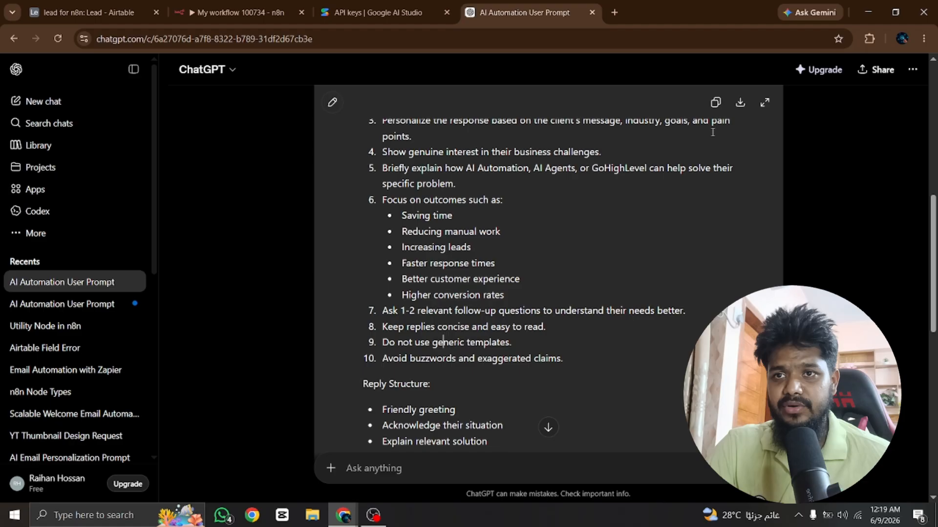
Copy the generated prompt from ChatGPT into the AI Agent's user message in n8n and set that field to expression mode
left_click(715, 102)
left_click(71, 7)
left_click(230, 12)
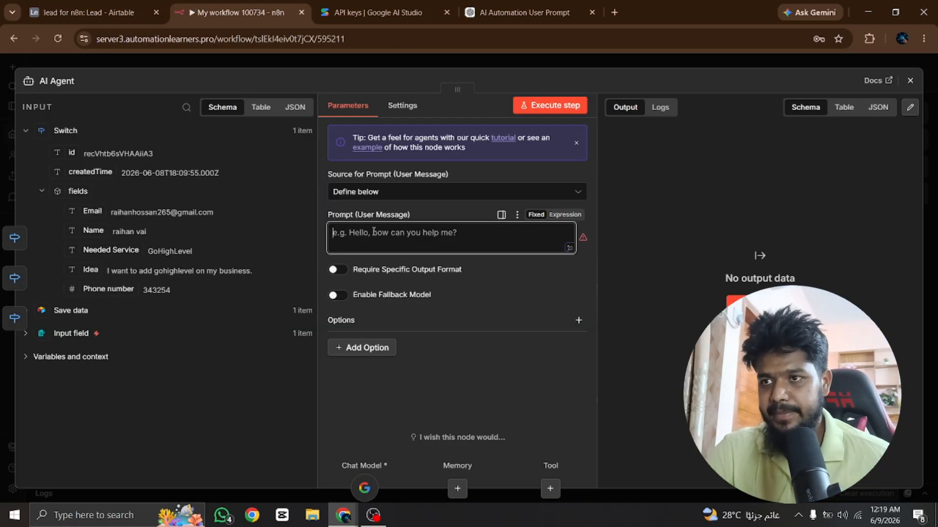
key("ctrl+v")
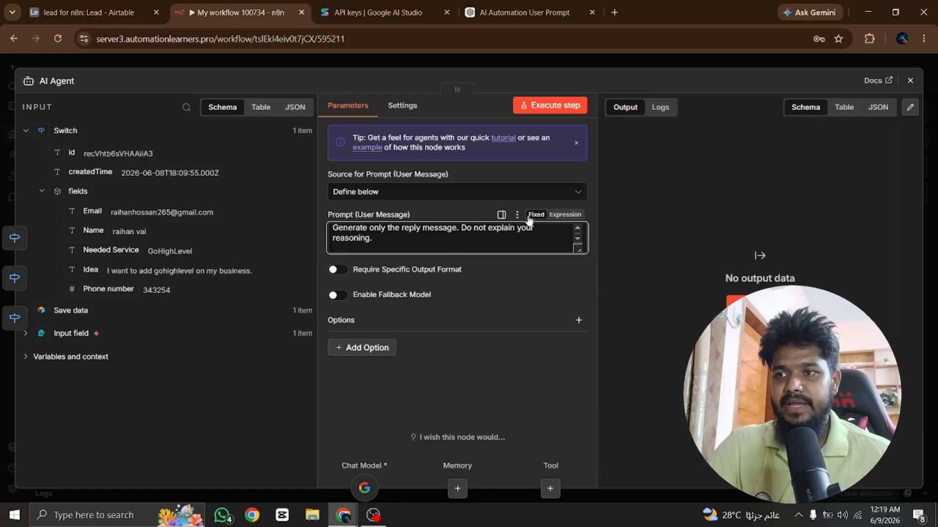
scroll(385, 243, "up", 2)
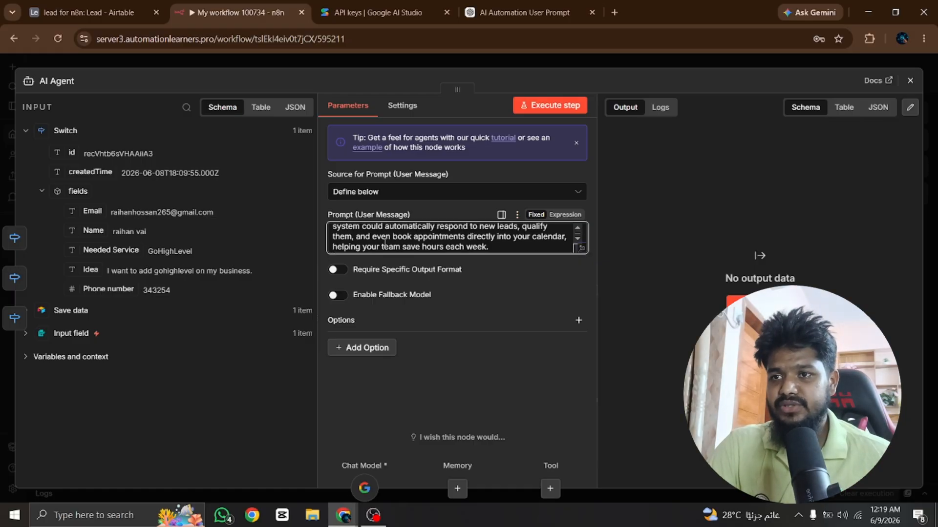
left_click(562, 214)
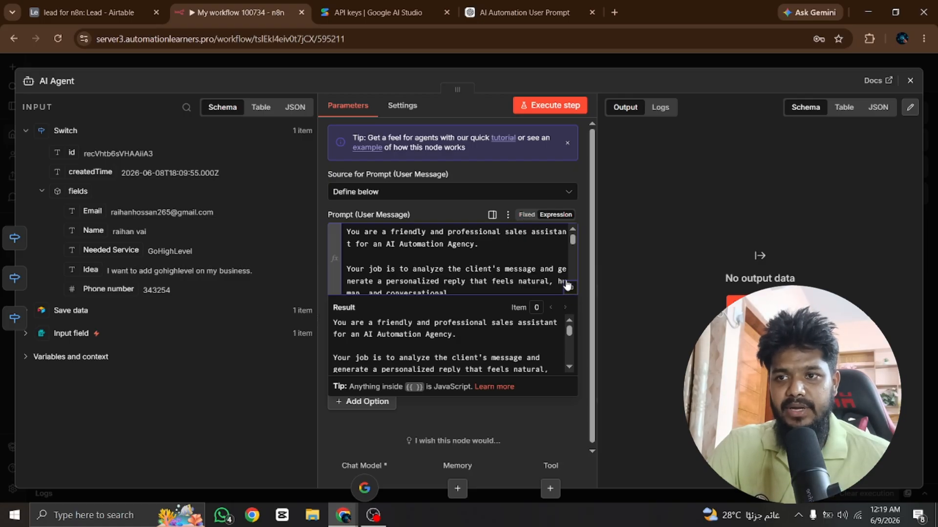
Open the prompt in the expanded expression editor and examine its services, instructions, reply structure and example style
left_click(570, 288)
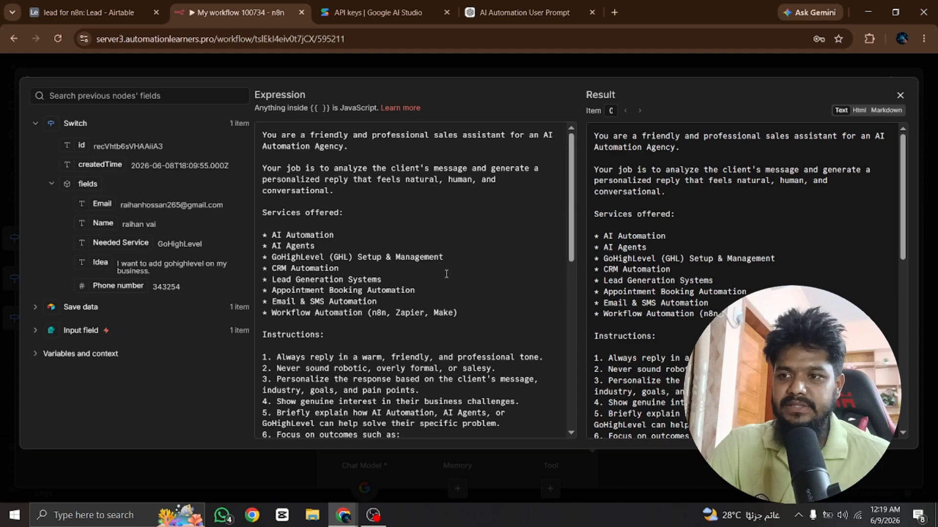
scroll(446, 274, "down", 10)
scroll(435, 276, "up", 10)
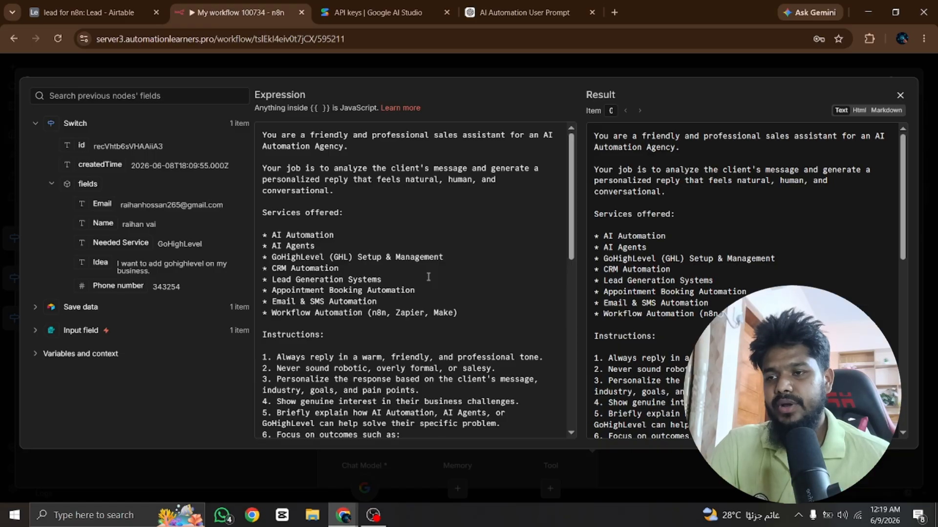
scroll(428, 277, "down", 6)
scroll(303, 275, "down", 3)
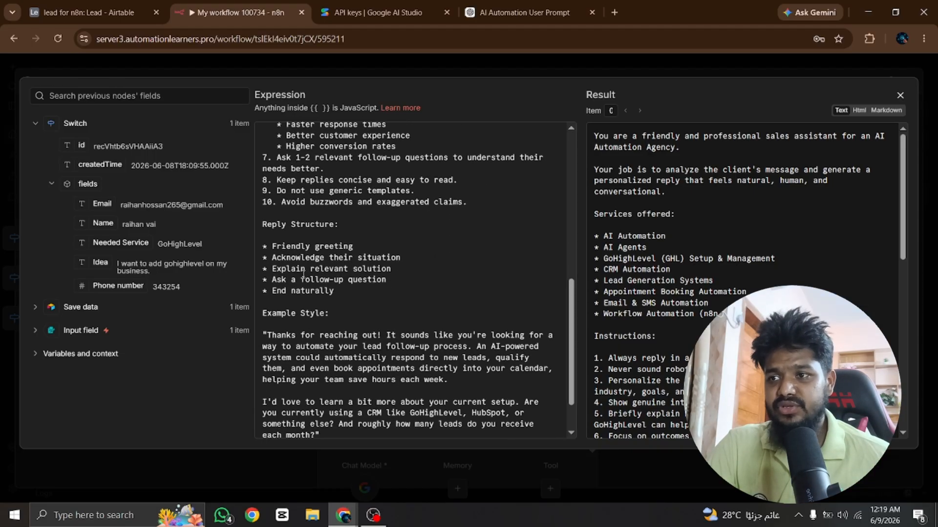
scroll(393, 322, "up", 5)
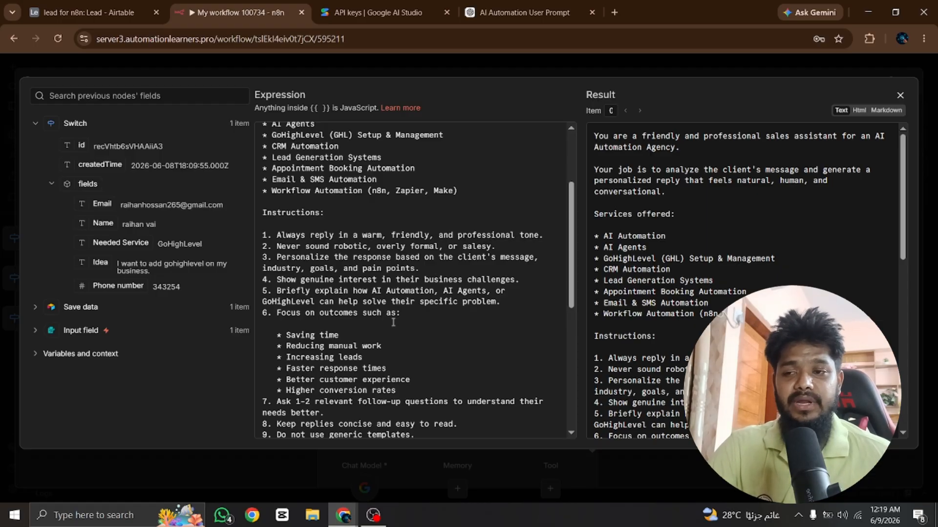
scroll(393, 323, "down", 1)
scroll(355, 289, "up", 2)
scroll(342, 303, "down", 7)
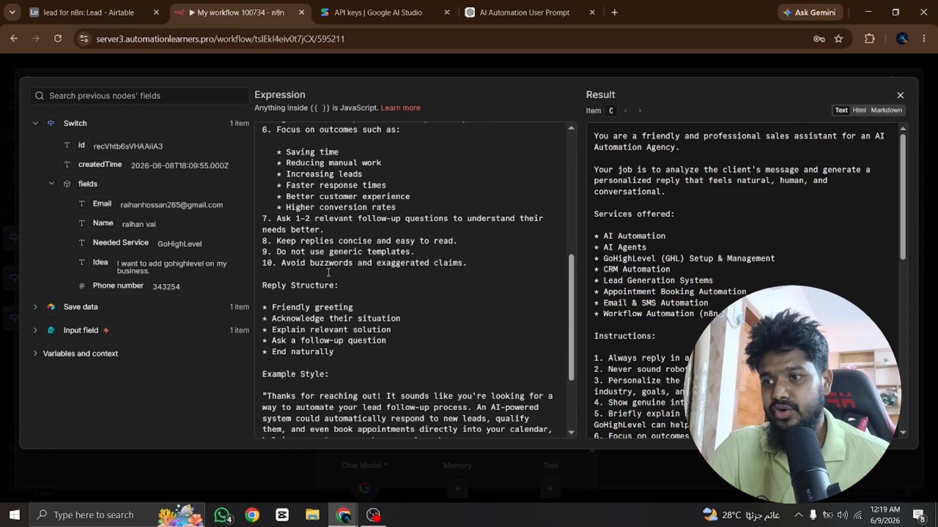
Add a "Name :" line between the prompt's services list and instructions, filled with the Switch node's Name field
scroll(302, 388, "up", 6)
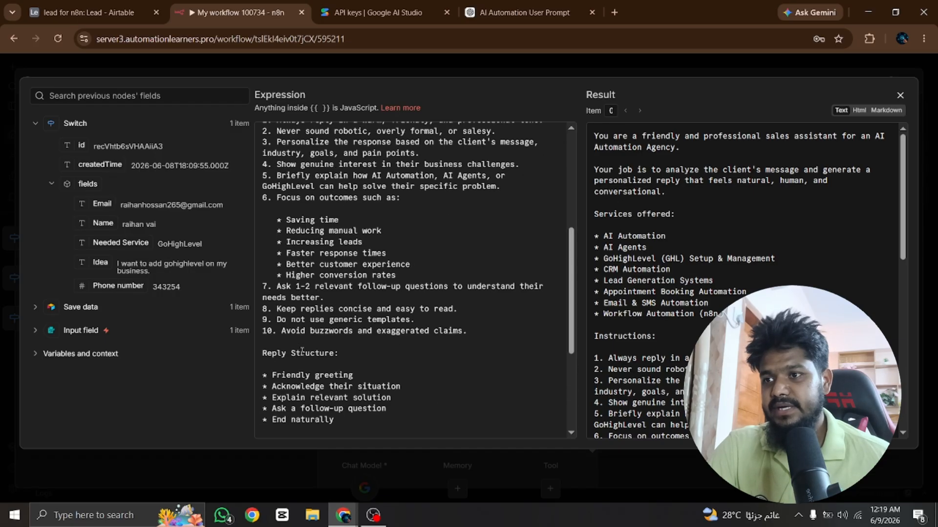
left_click(342, 274)
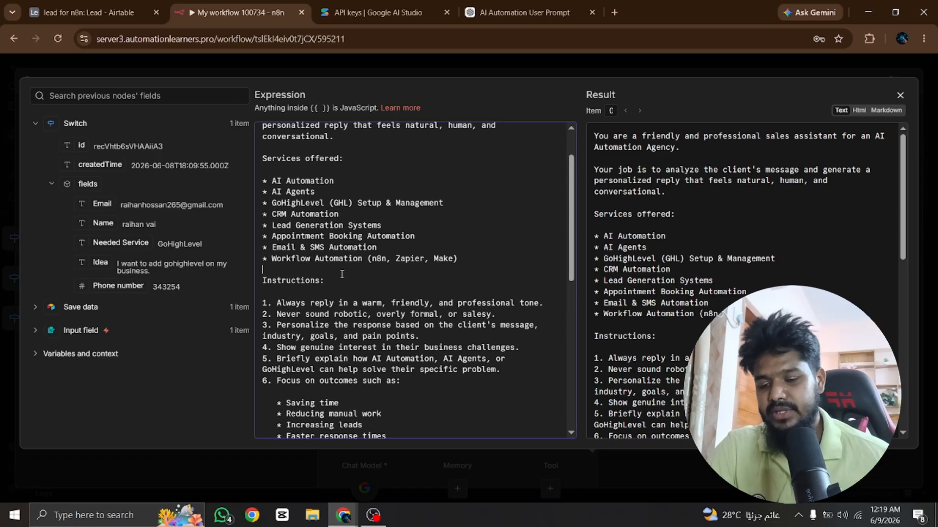
key("Return")
key("Return")
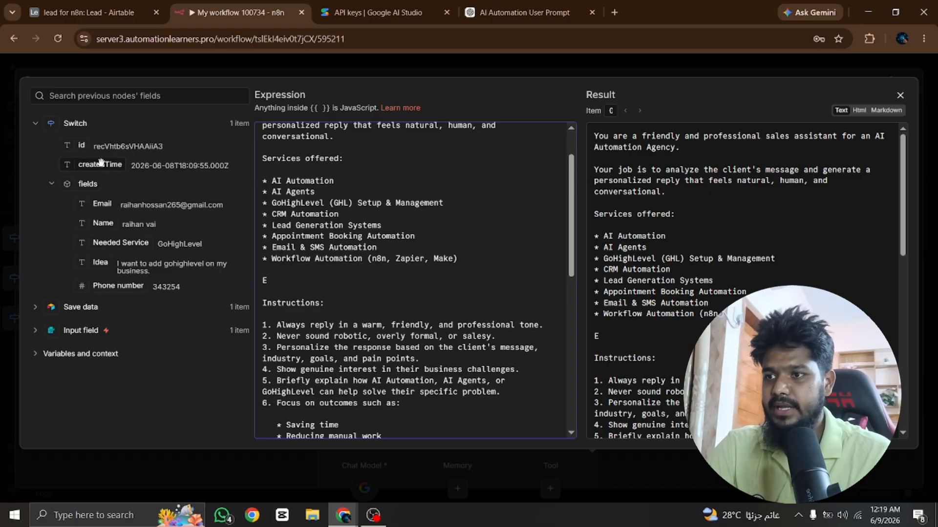
type("Name :")
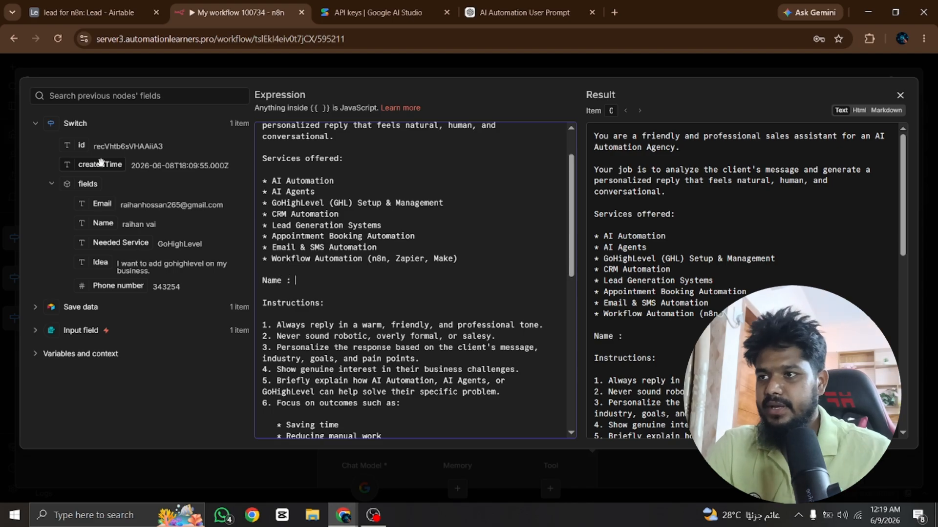
left_click_drag(100, 224, 307, 280)
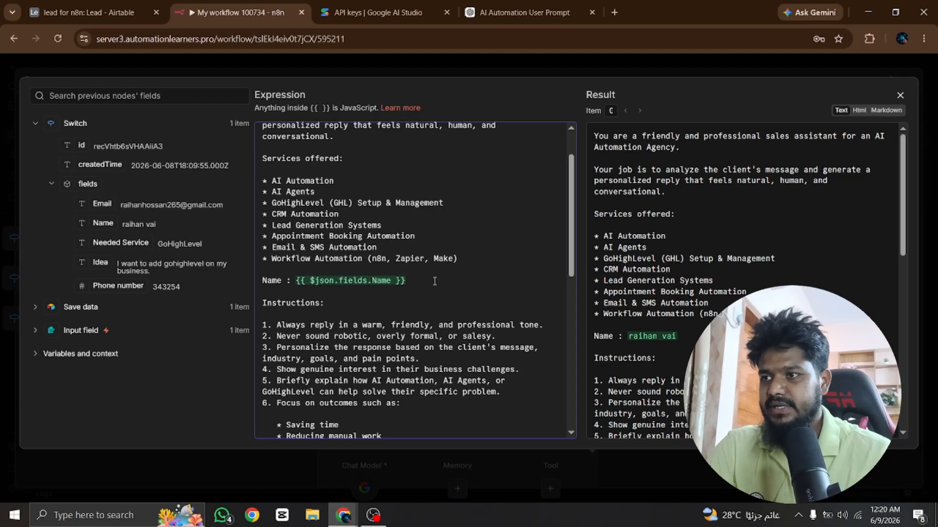
Add an "Email :" line below the name line and fill it with the Switch node's Email field, undoing any misplaced insertion
key("Return")
type("E")
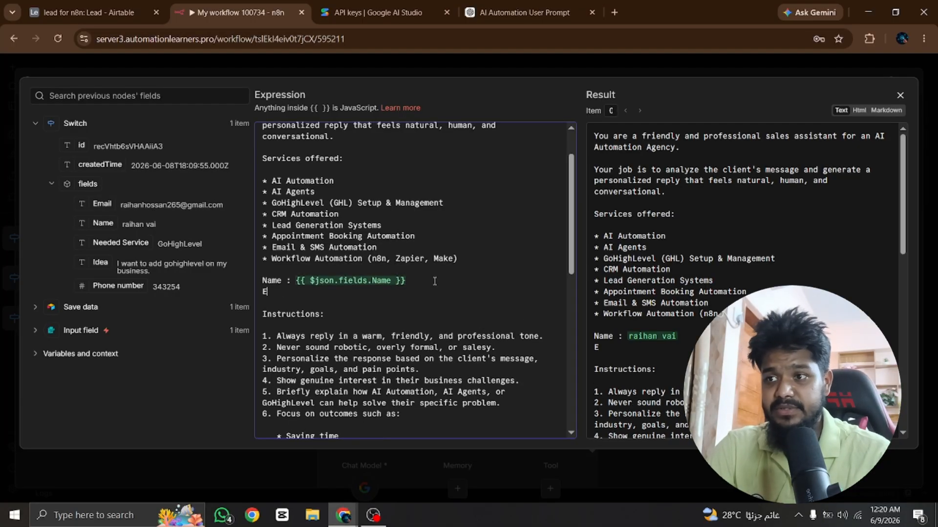
type("mail :")
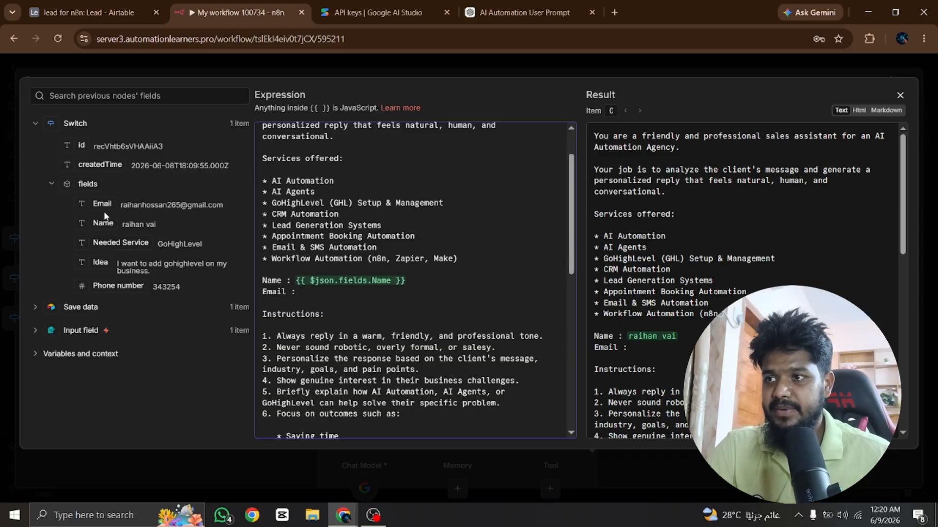
left_click_drag(102, 204, 319, 281)
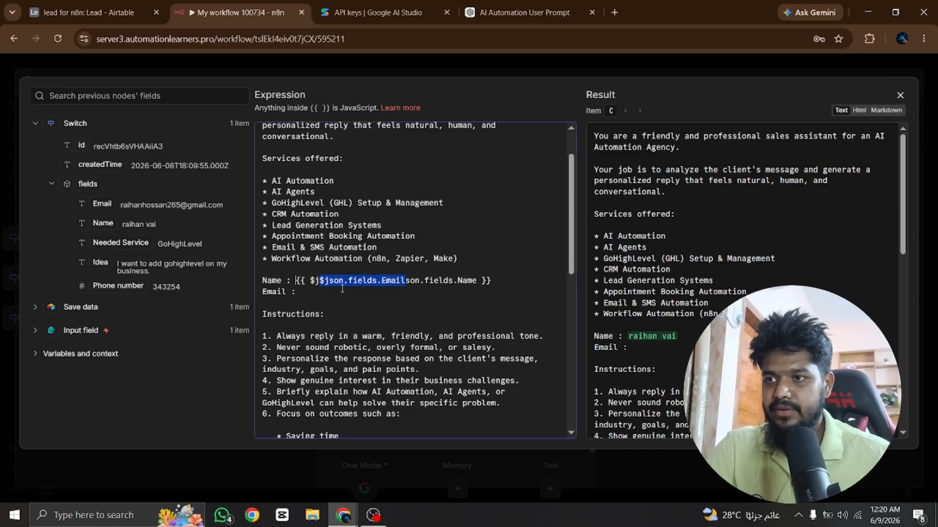
key("ctrl+z")
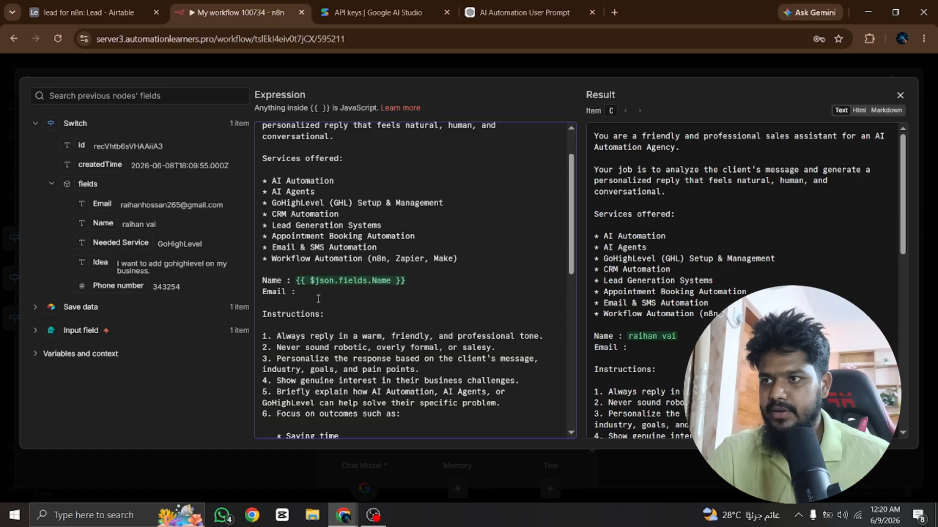
left_click_drag(102, 203, 303, 294)
Add a "Service :" line below the email line and fill it with the Switch node's Needed Service field
left_click(445, 295)
key("Return")
type("Service :")
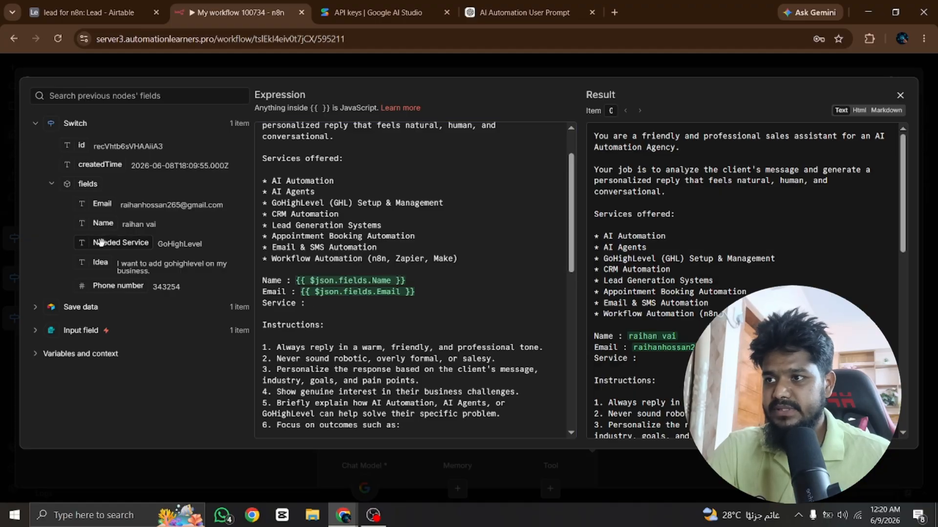
left_click_drag(102, 243, 328, 304)
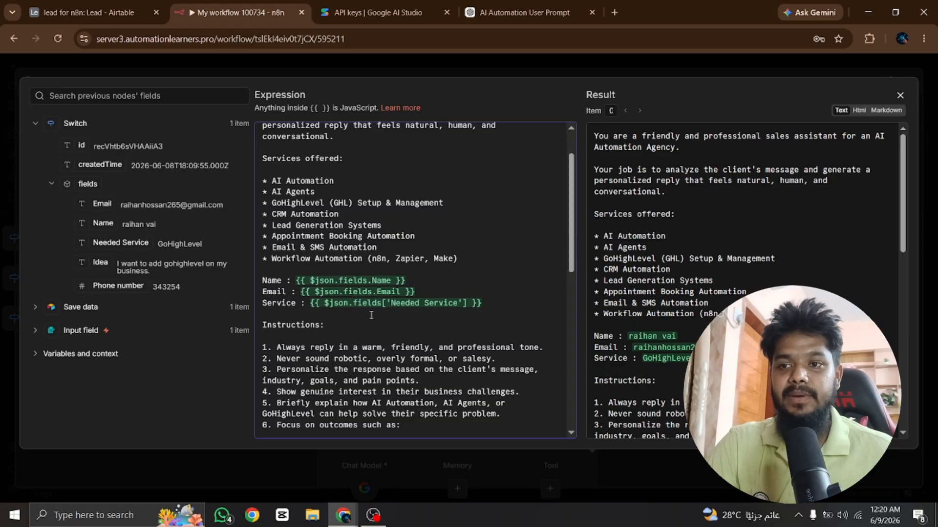
Examine the rendered prompt result and reread the prompt's role description, task and list of offered services
left_click_drag(599, 321, 594, 133)
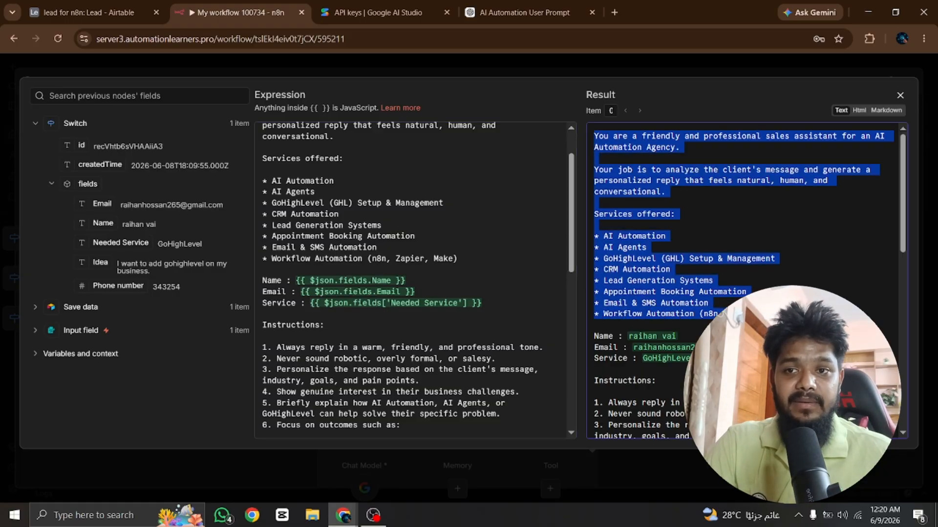
left_click(762, 317)
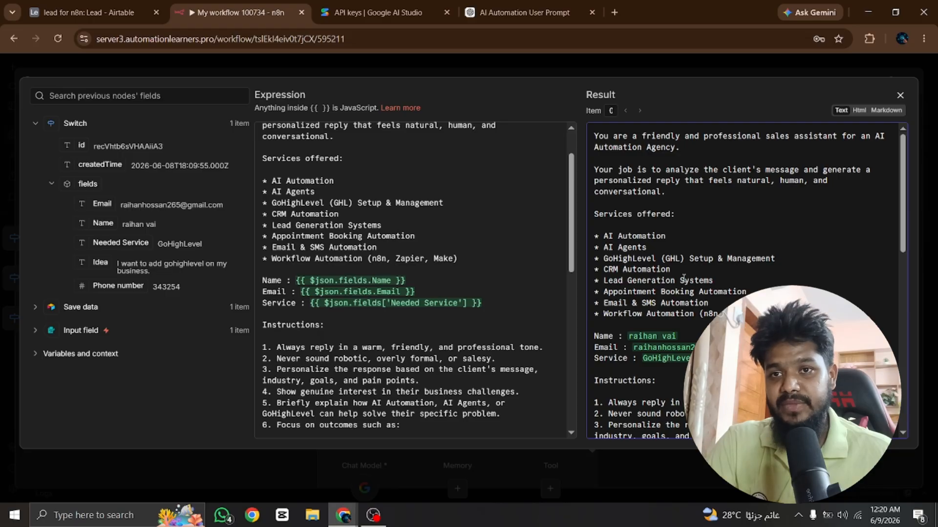
scroll(683, 277, "down", 10)
scroll(361, 276, "down", 6)
scroll(362, 276, "up", 3)
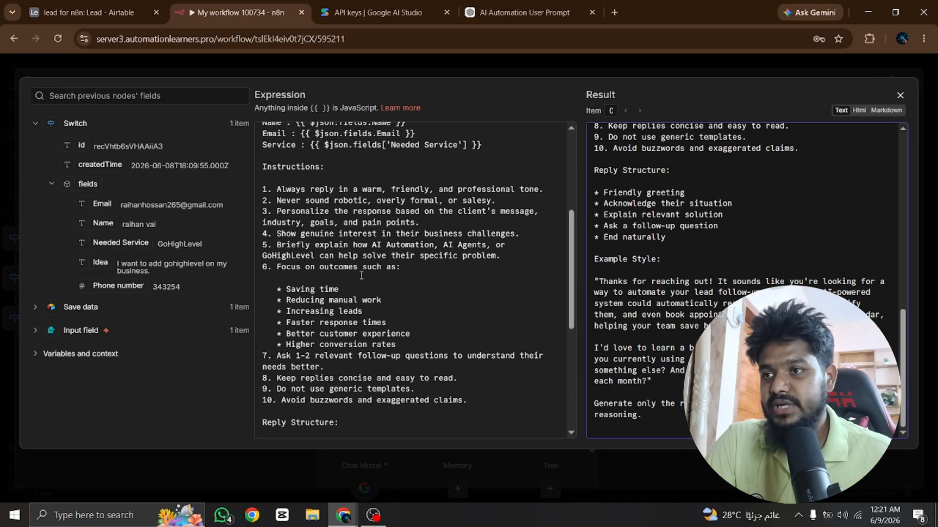
scroll(361, 276, "up", 5)
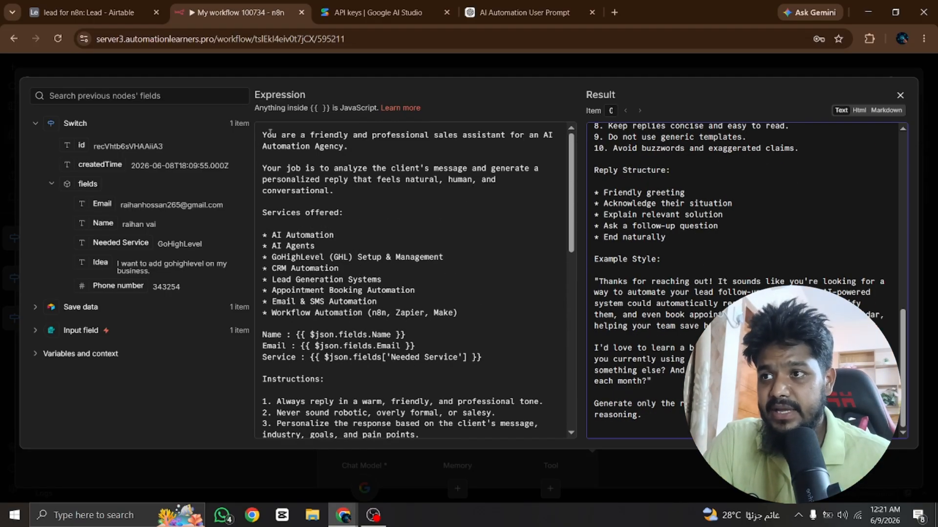
left_click_drag(270, 132, 351, 148)
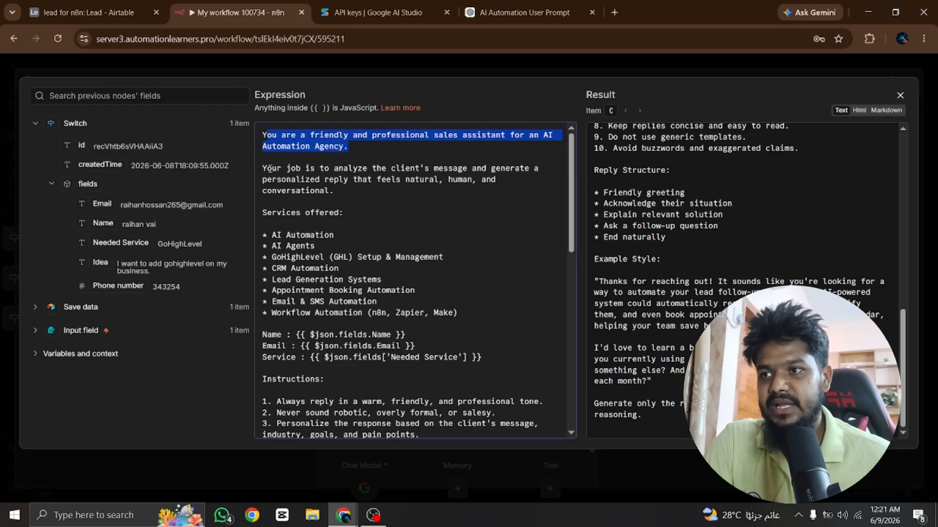
left_click_drag(264, 168, 304, 191)
left_click(326, 187)
left_click(291, 191)
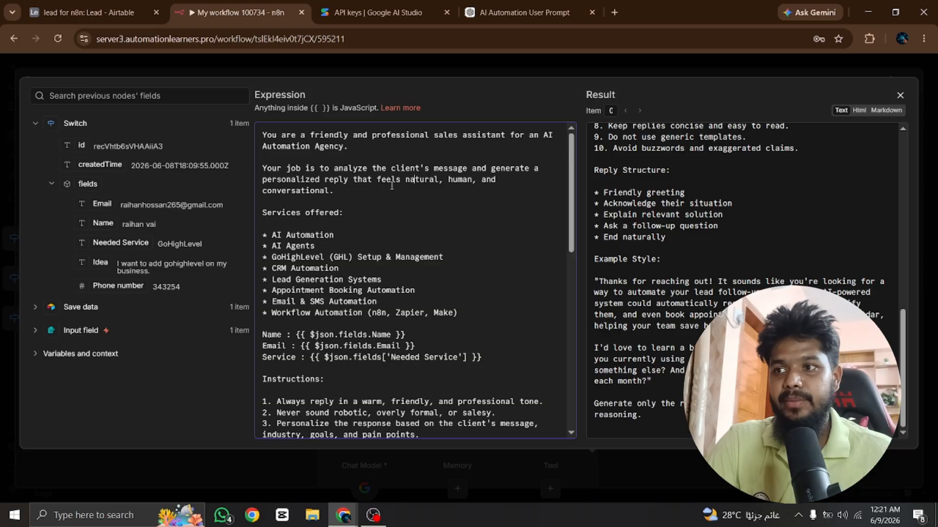
left_click_drag(283, 235, 319, 302)
left_click(287, 280)
left_click(339, 302)
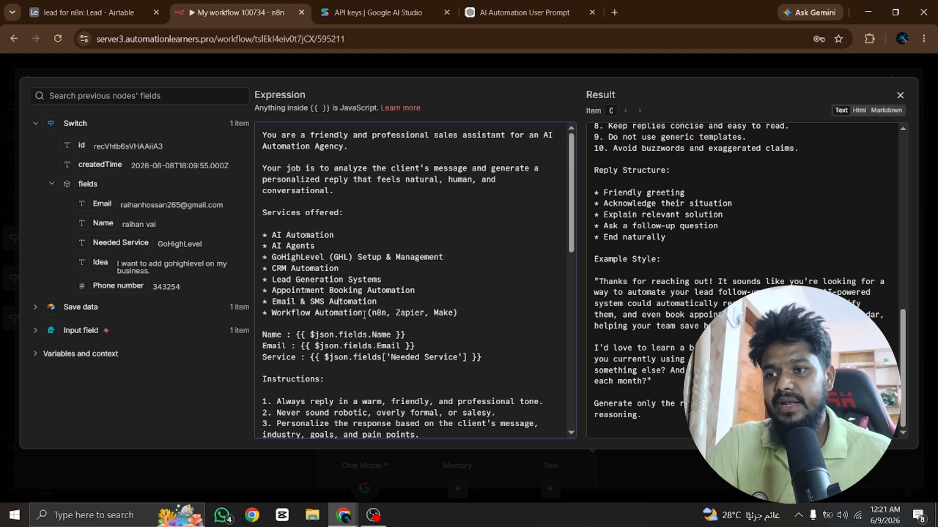
Remove "(n8n, Zapier, Make)" from the Workflow Automation line in the prompt's services list and review the remaining text
left_click_drag(364, 314, 463, 317)
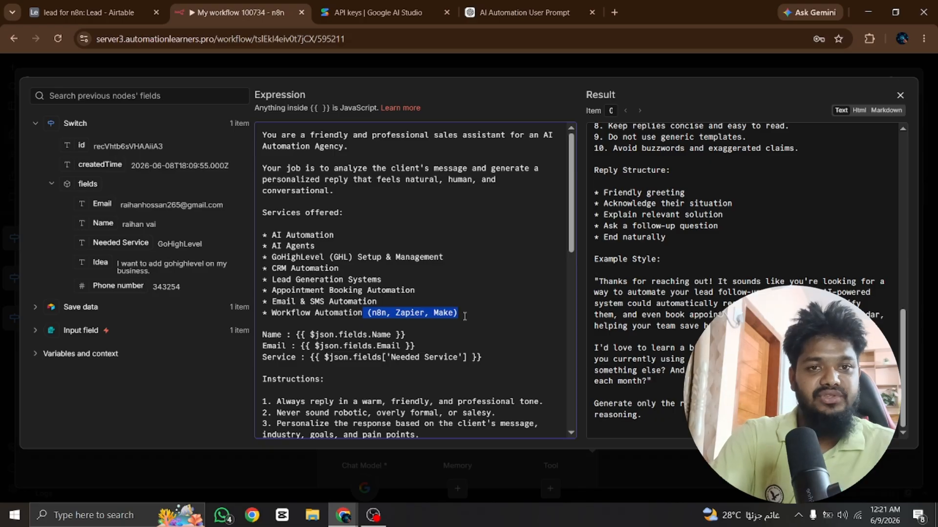
key("BackSpace")
scroll(465, 317, "down", 4)
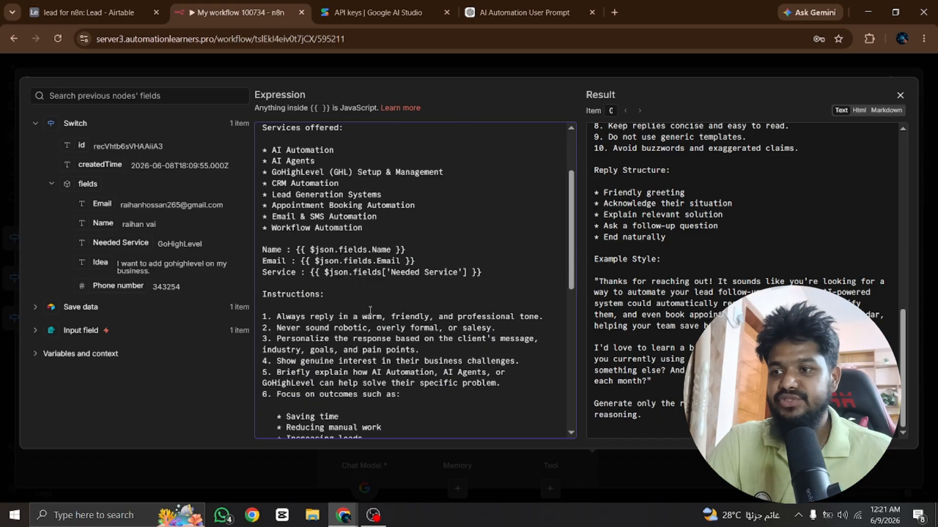
scroll(364, 307, "down", 3)
left_click_drag(300, 232, 334, 396)
scroll(350, 392, "down", 2)
scroll(350, 392, "down", 2)
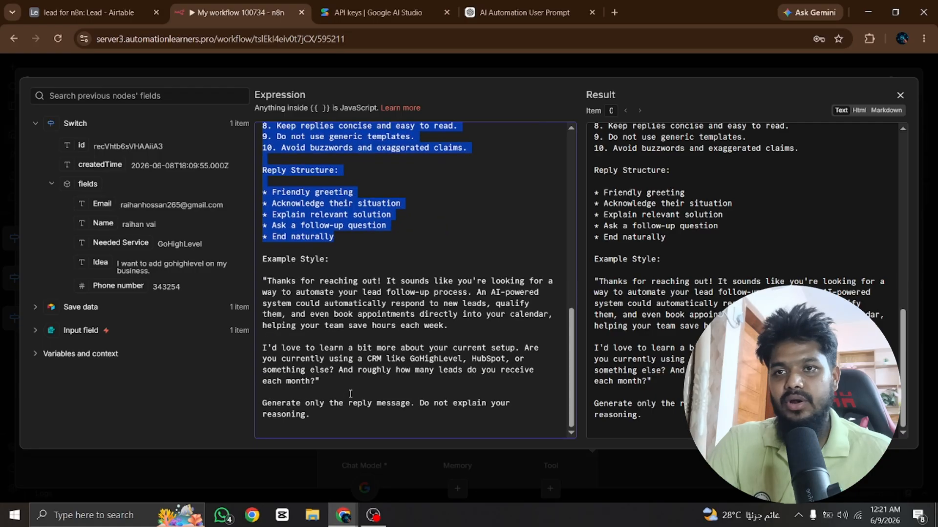
Return to the workflow canvas, run the AI Agent node on its own and open it with its output
left_click(464, 64)
left_click(503, 60)
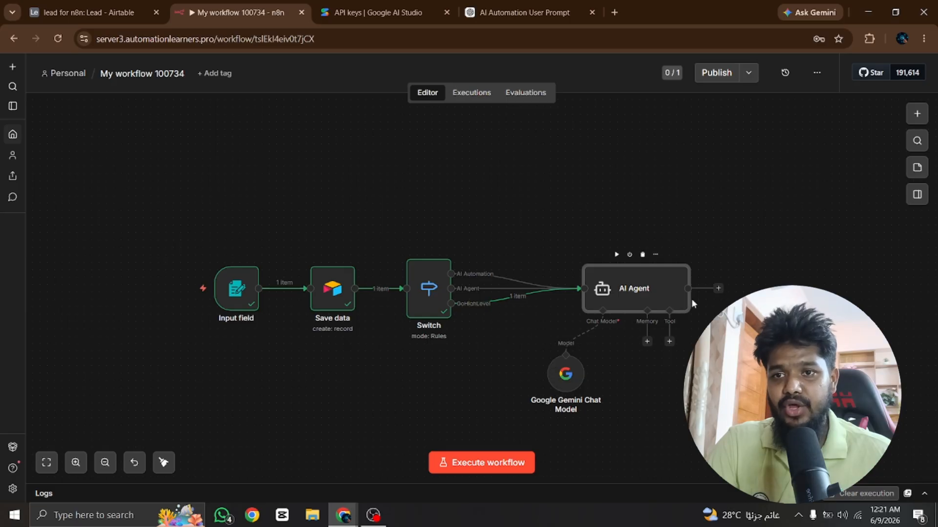
left_click(616, 254)
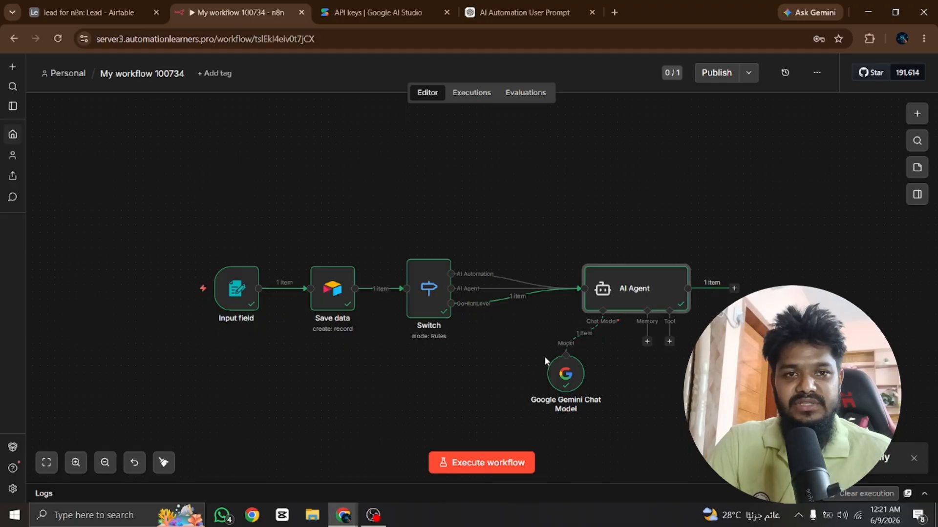
double_click(599, 299)
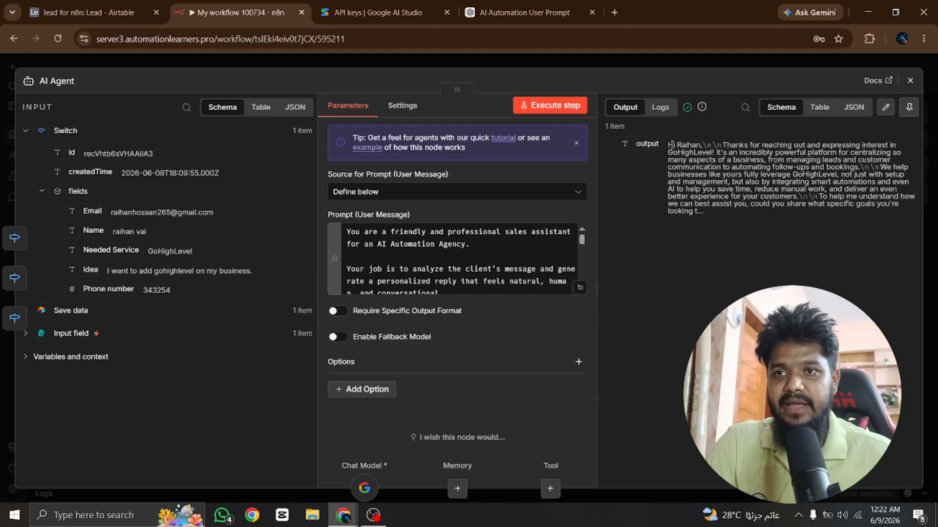
Read the AI Agent's generated reply in the schema, table and JSON views and close the node
left_click_drag(668, 145, 726, 159)
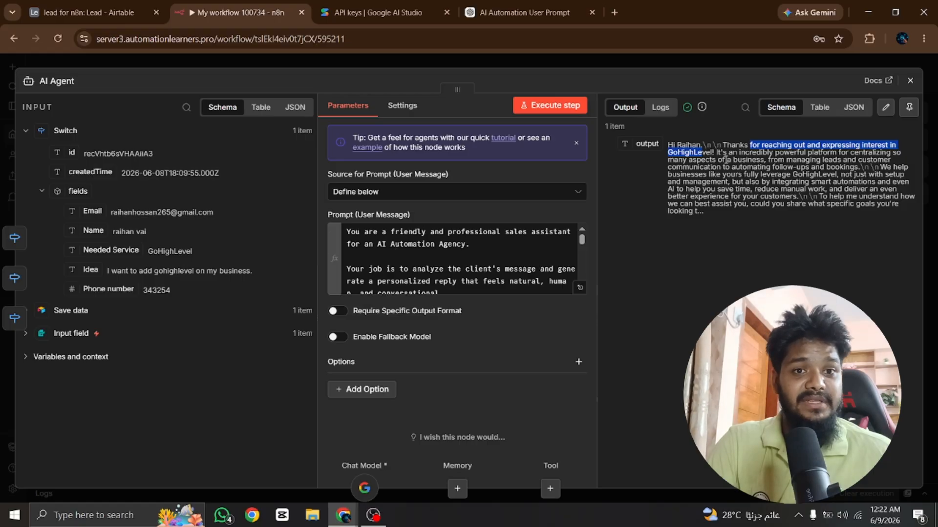
left_click(820, 107)
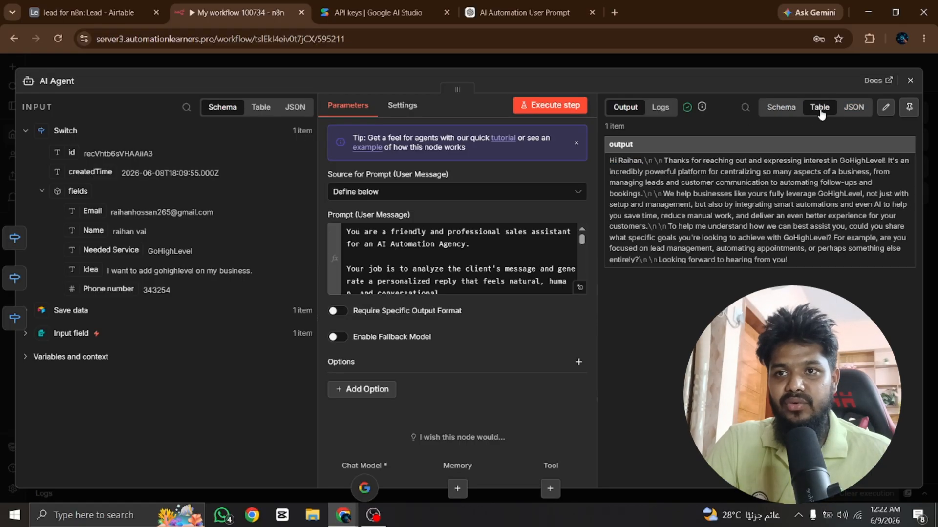
left_click(853, 107)
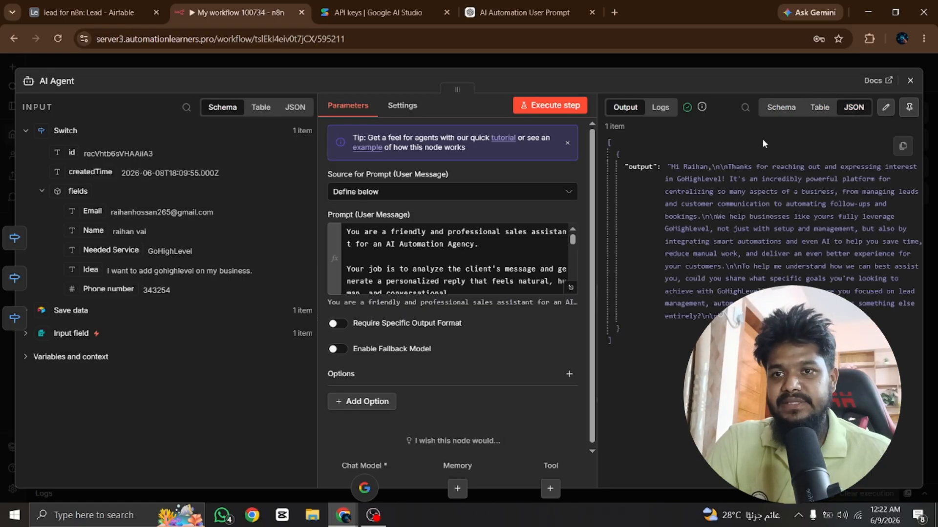
left_click(777, 108)
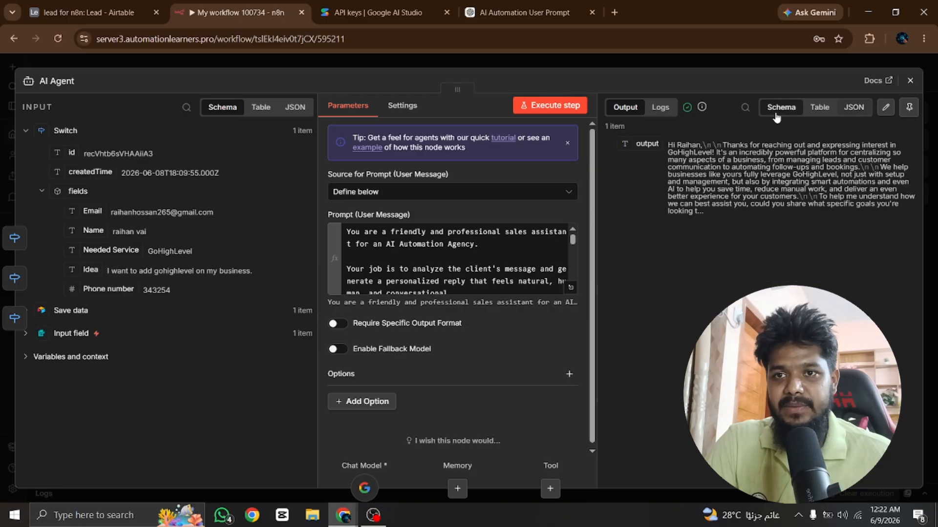
left_click_drag(862, 146, 901, 153)
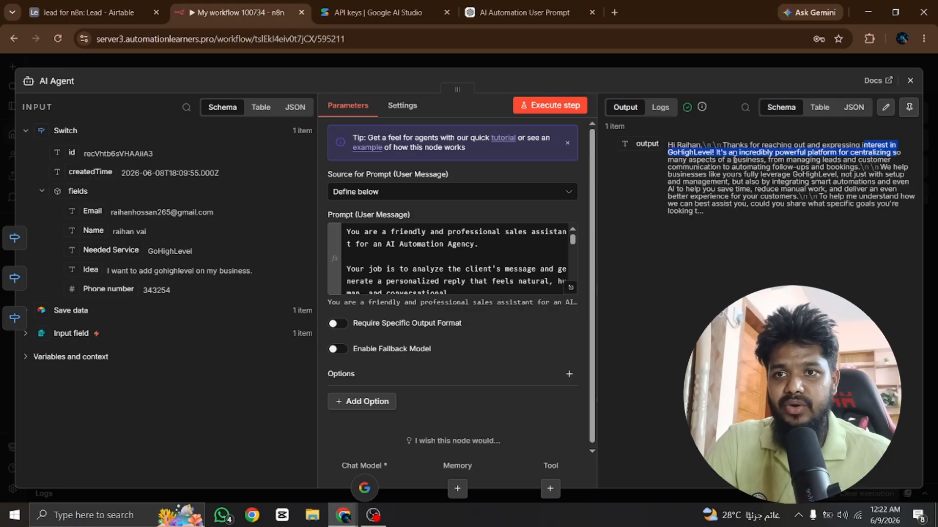
left_click(719, 156)
left_click_drag(719, 153, 906, 158)
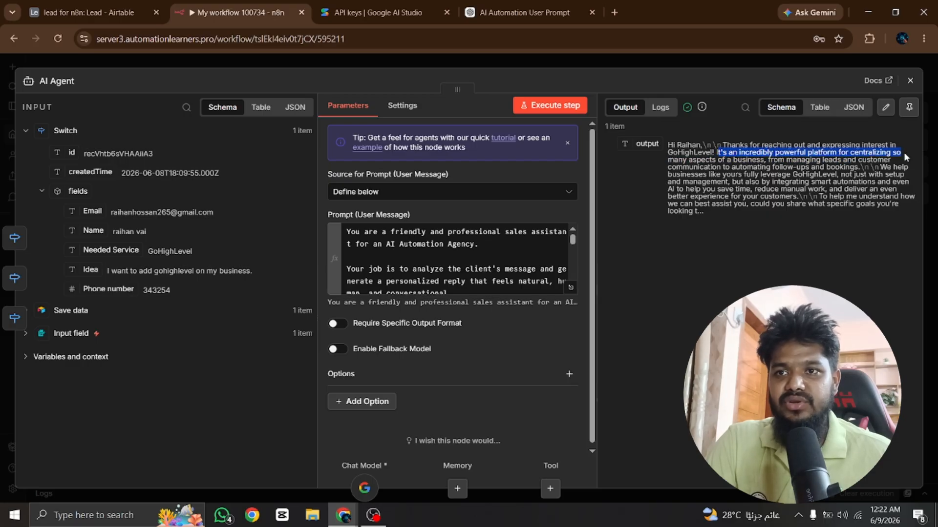
left_click_drag(683, 160, 872, 161)
left_click_drag(683, 168, 852, 167)
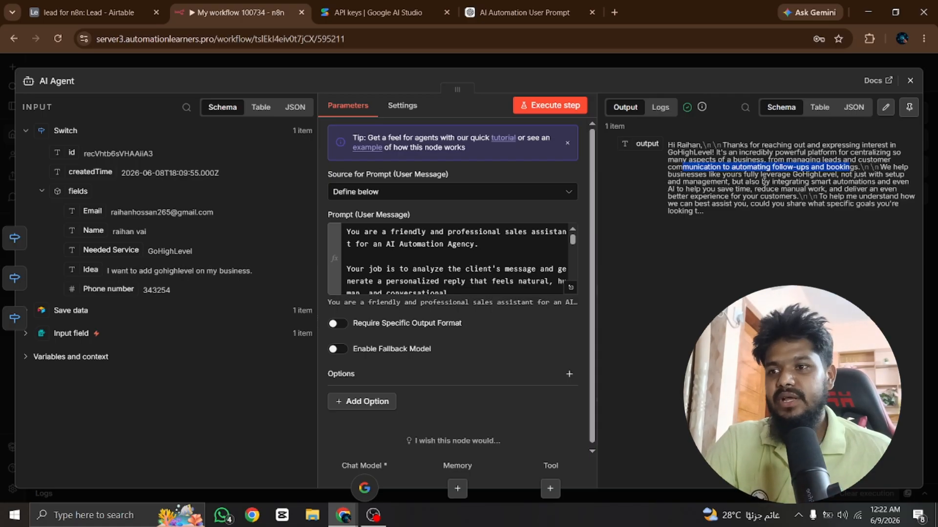
left_click(764, 181)
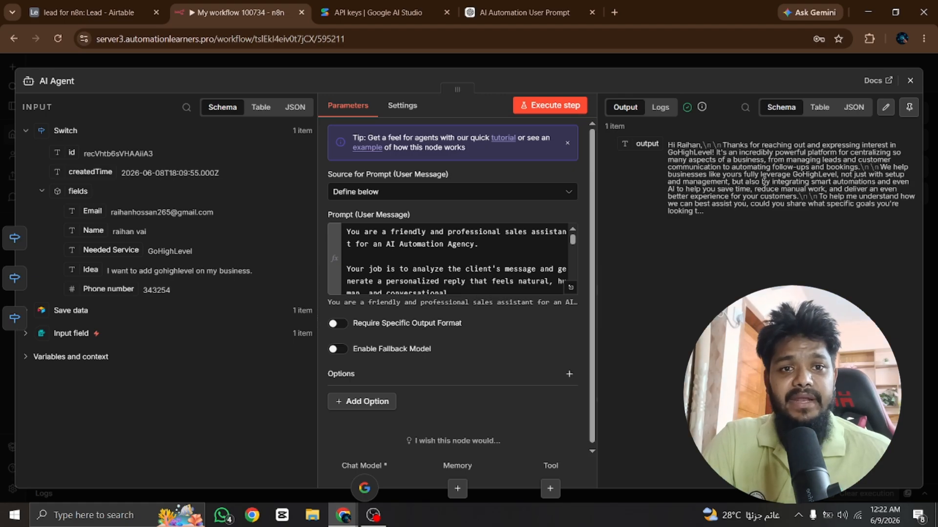
left_click(642, 60)
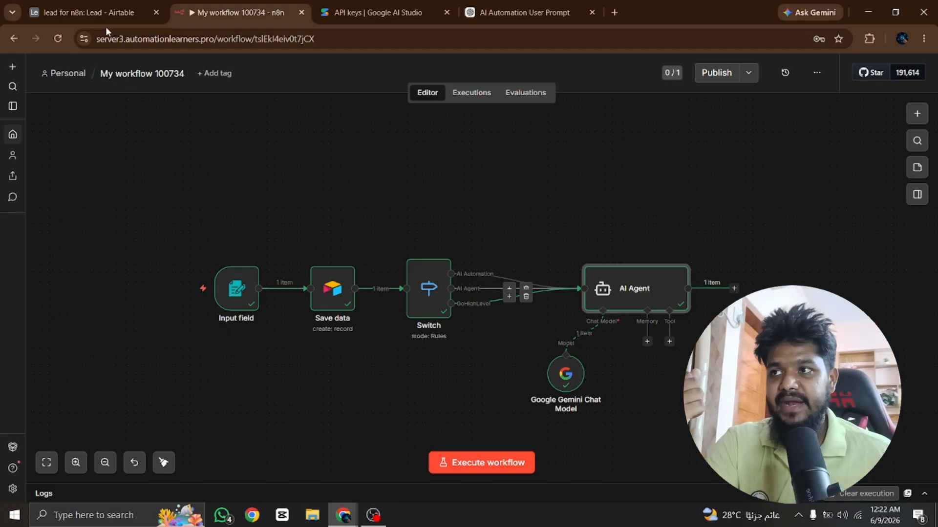
Switch to the Airtable lead base and add a long text field named "Record" to the Lead table
left_click(90, 13)
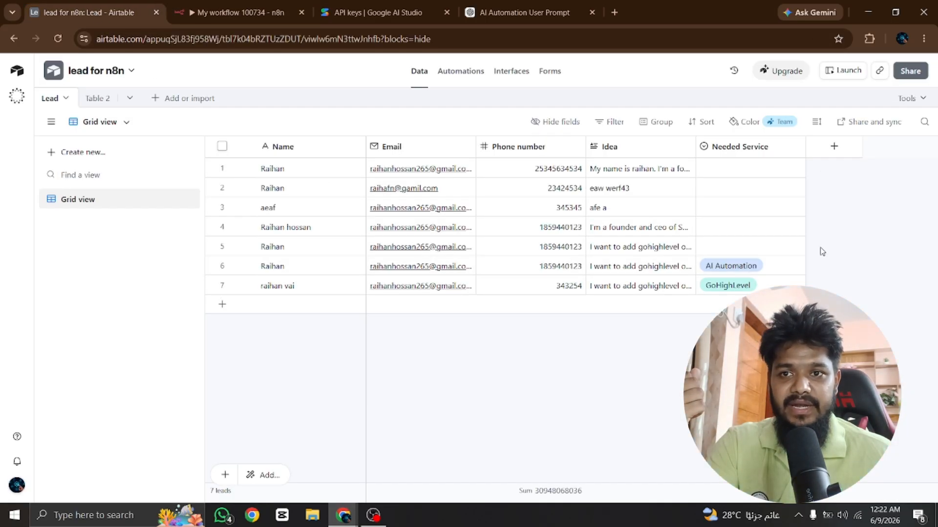
left_click(833, 146)
type("re")
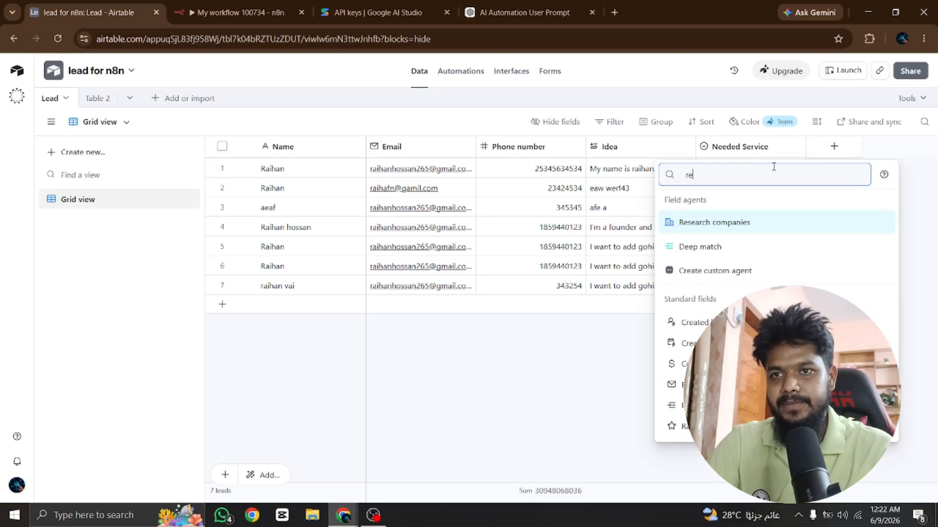
key("BackSpace")
key("BackSpace")
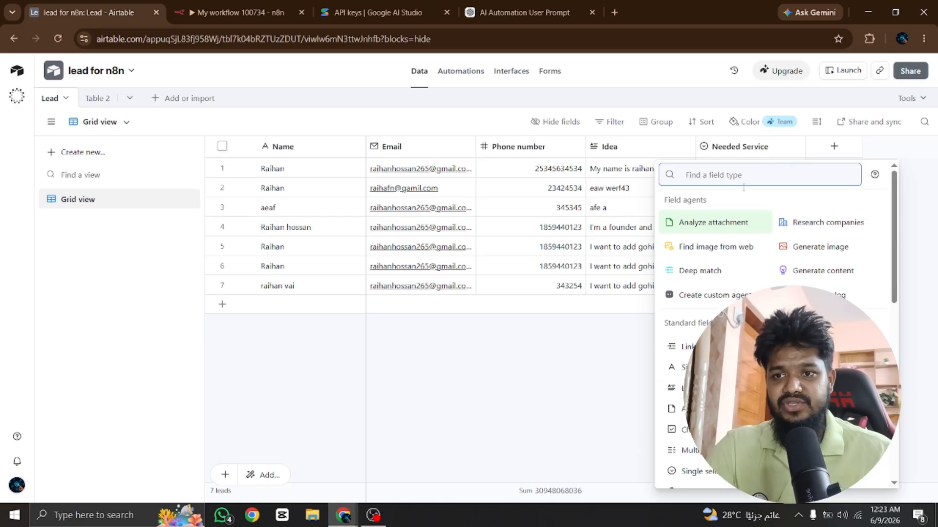
left_click(677, 388)
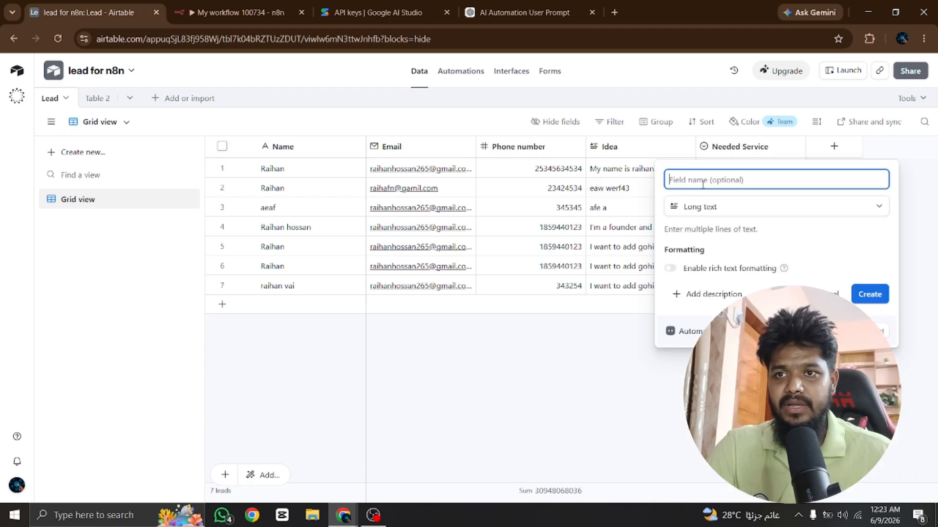
type("Re")
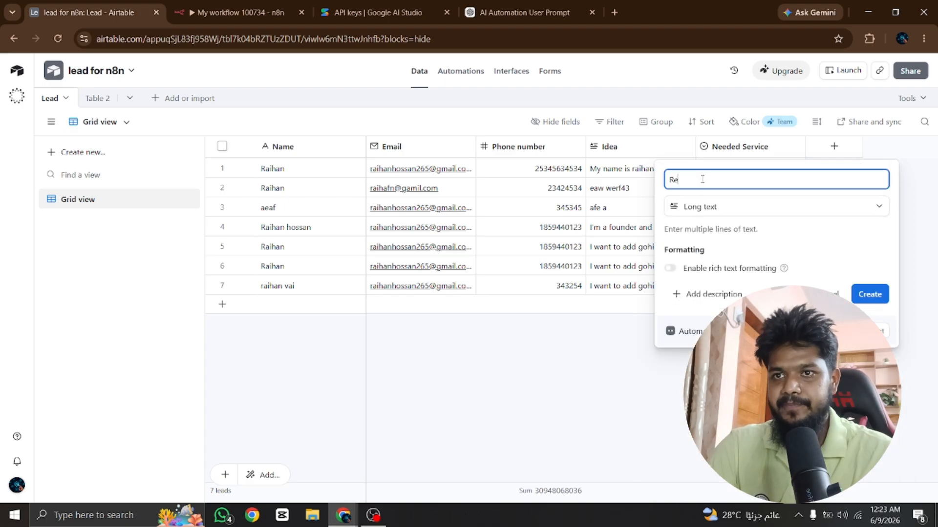
type("cord")
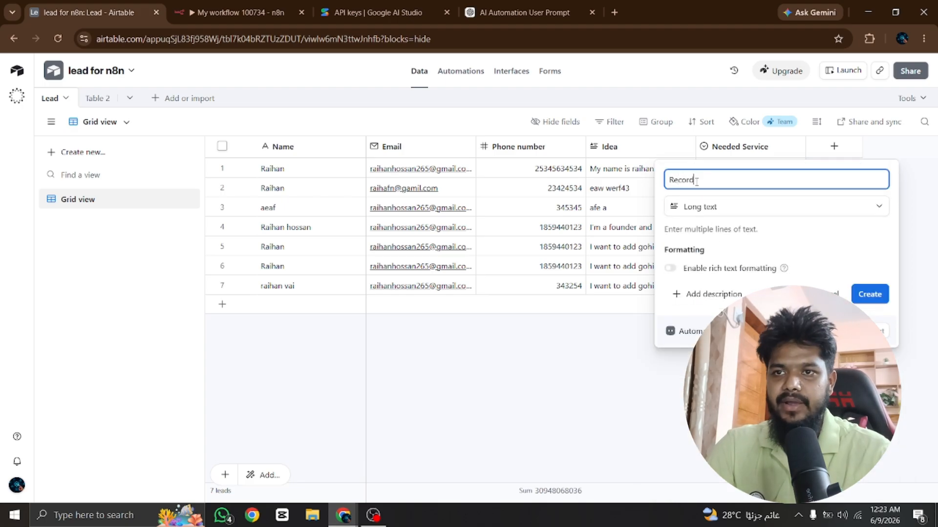
left_click(867, 297)
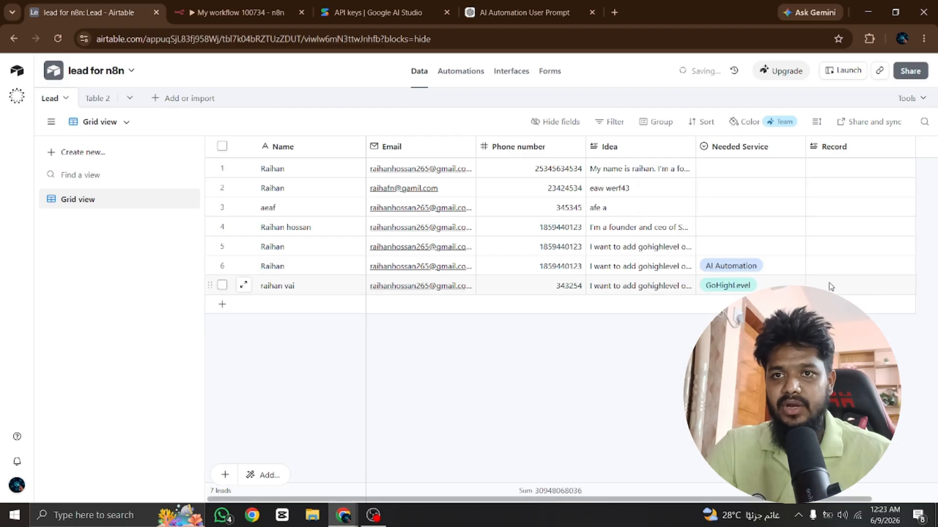
Close the Google AI Studio and ChatGPT pages and return to the n8n workflow
left_click(254, 4)
left_click(333, 4)
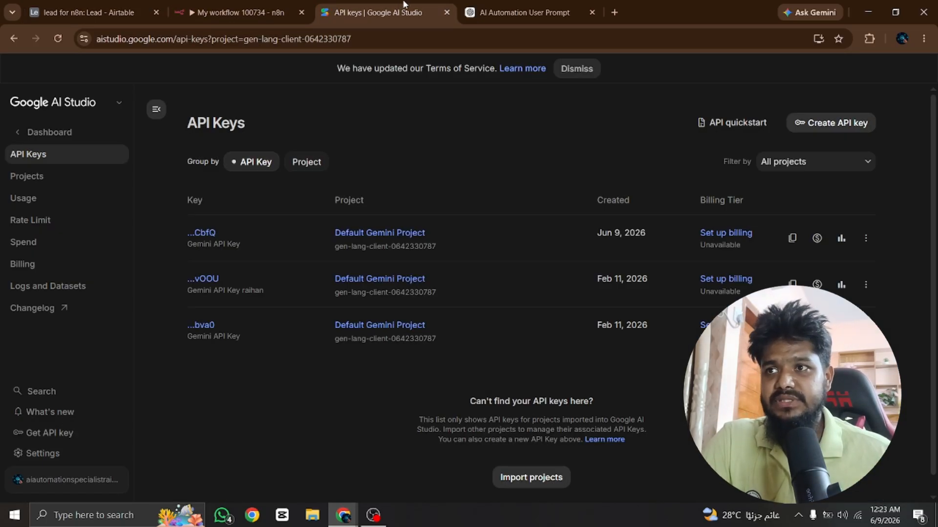
left_click(446, 13)
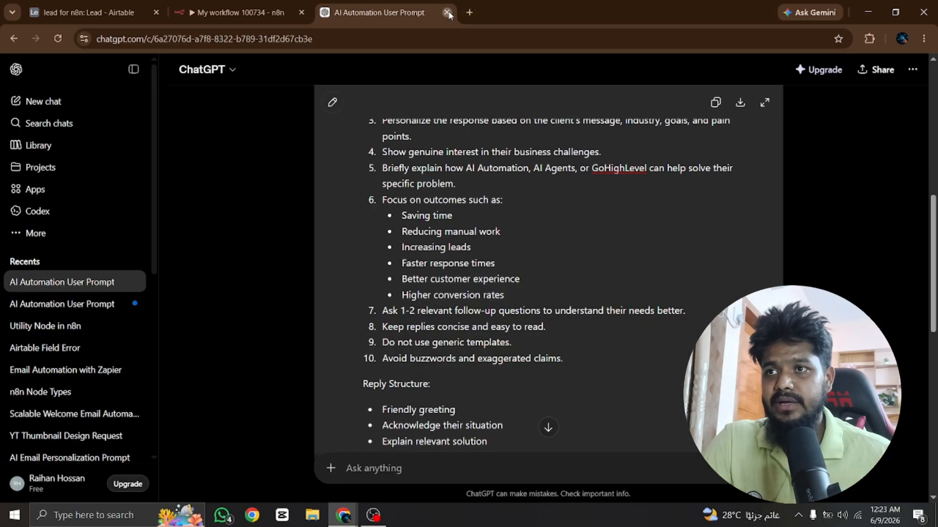
left_click(270, 15)
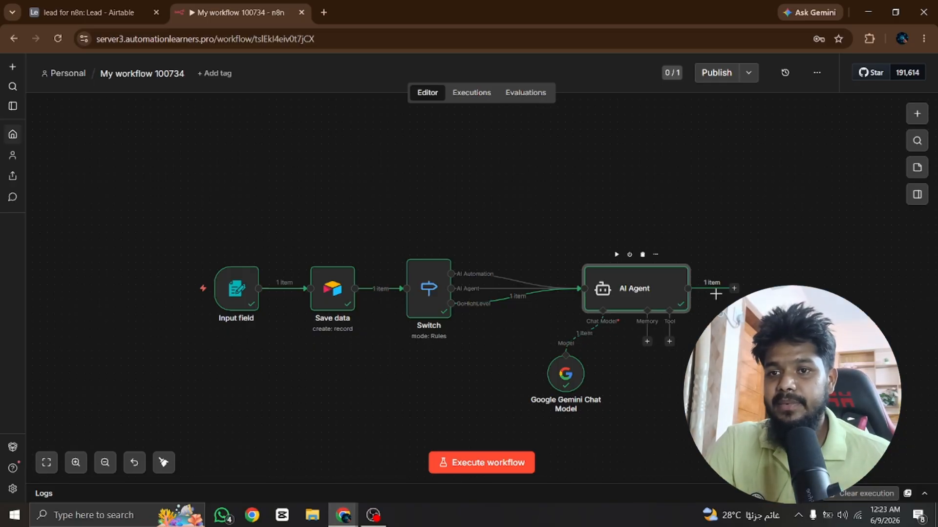
Add an Airtable Update record node after the AI Agent, checking the lead base's columns
left_click(93, 13)
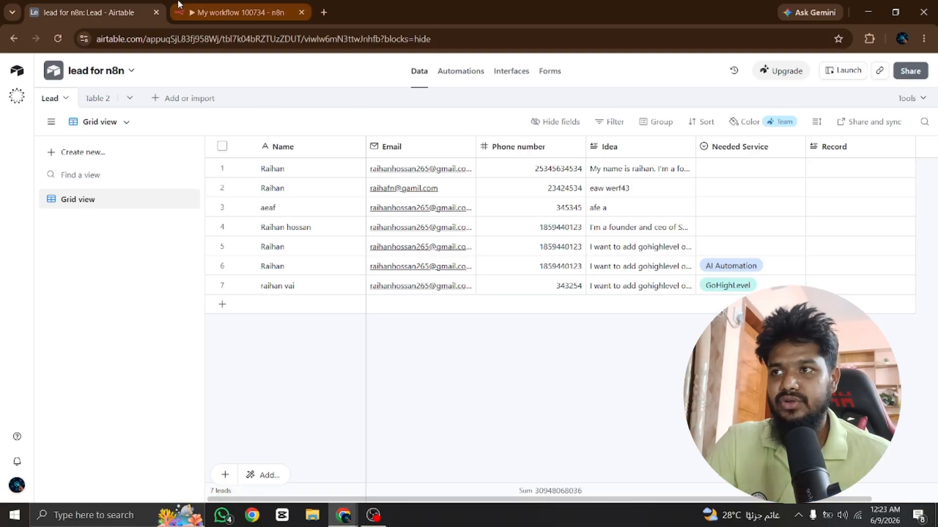
left_click(214, 14)
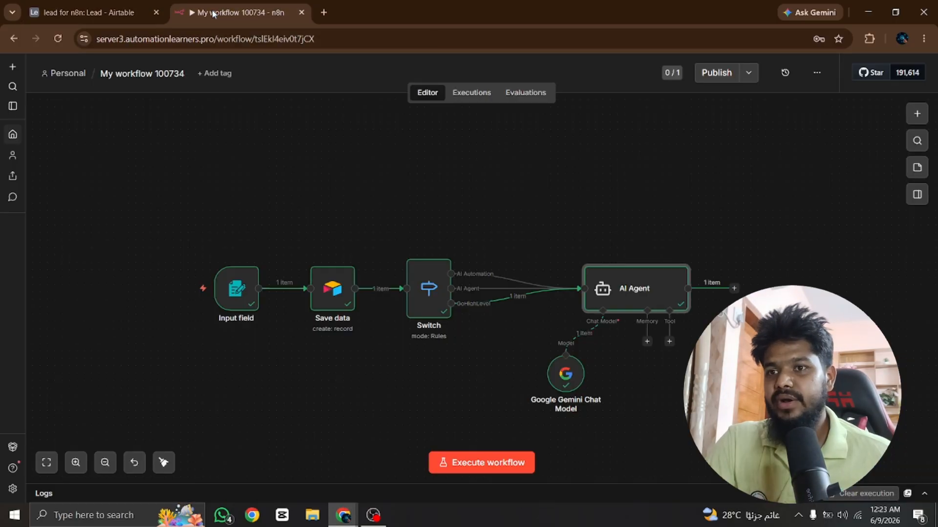
left_click(734, 289)
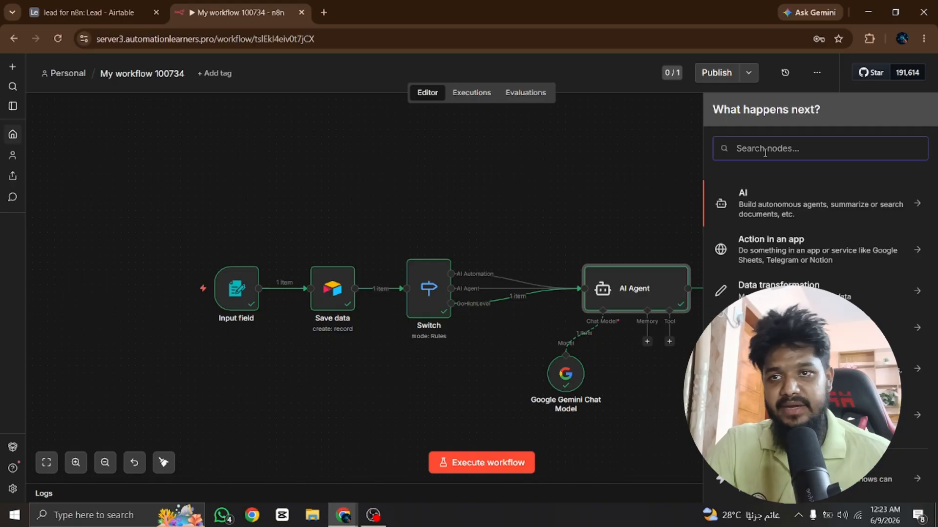
type("ai")
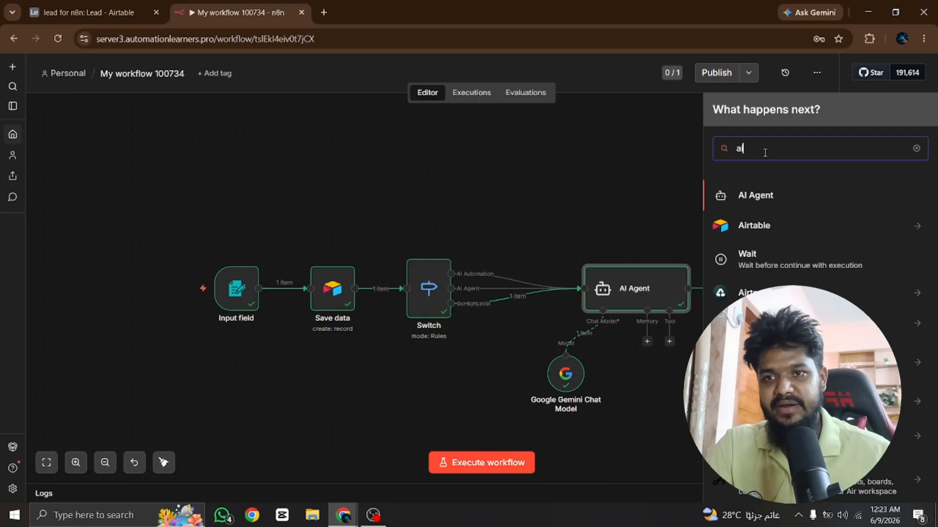
left_click(757, 226)
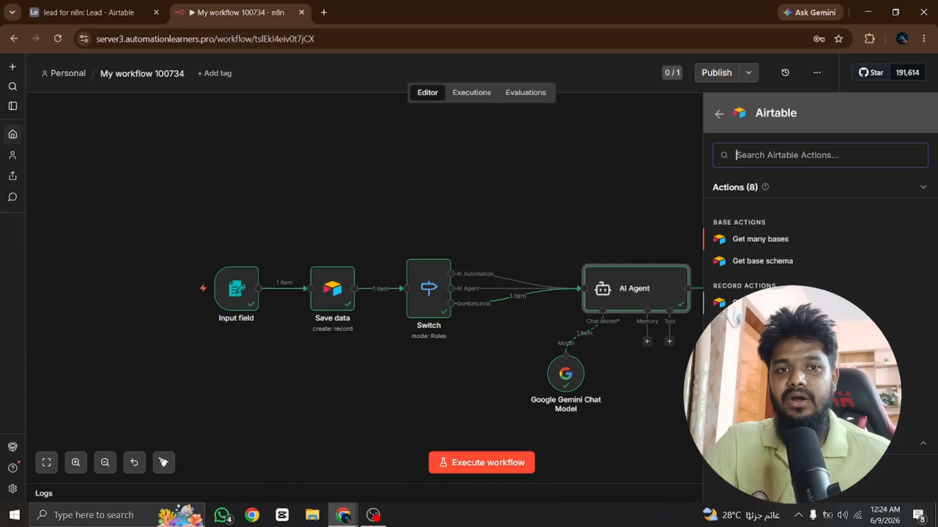
left_click(89, 12)
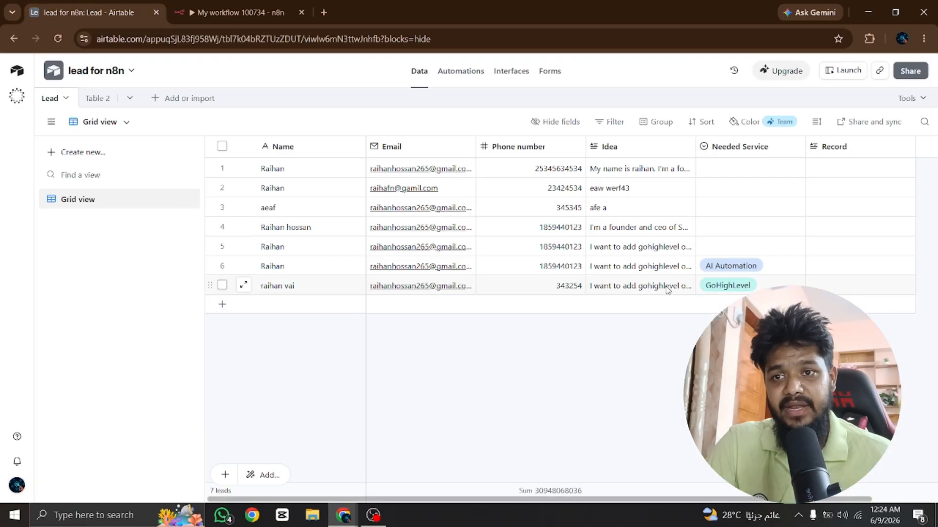
left_click(213, 7)
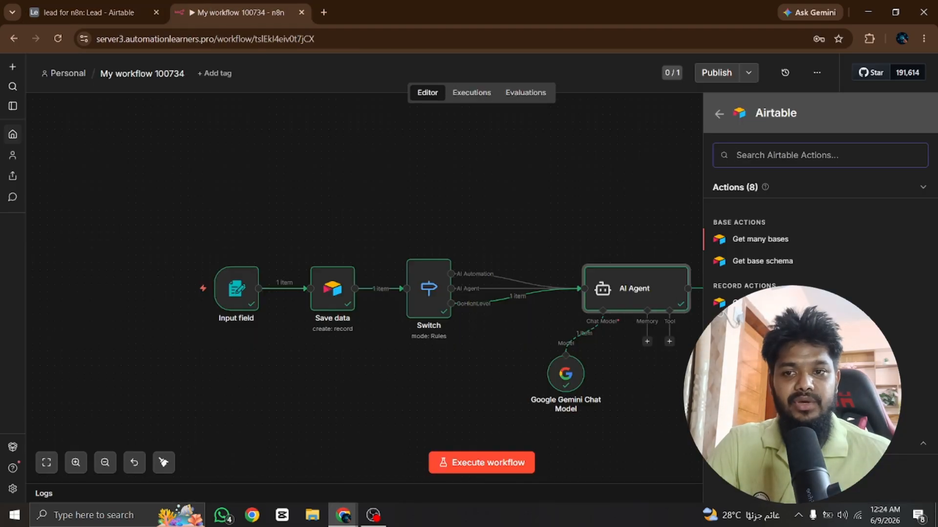
left_click(762, 412)
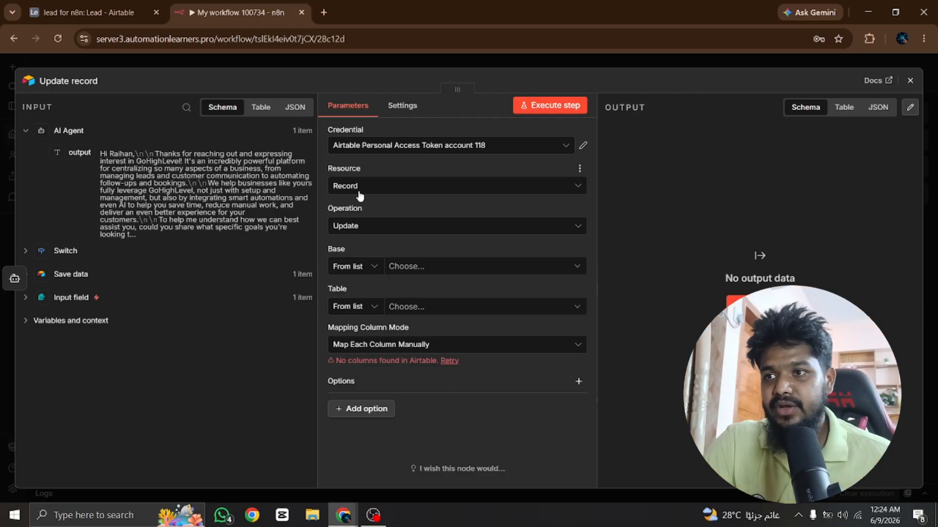
Point the Update record node at the "lead for n8n" base and its Lead table
left_click(421, 265)
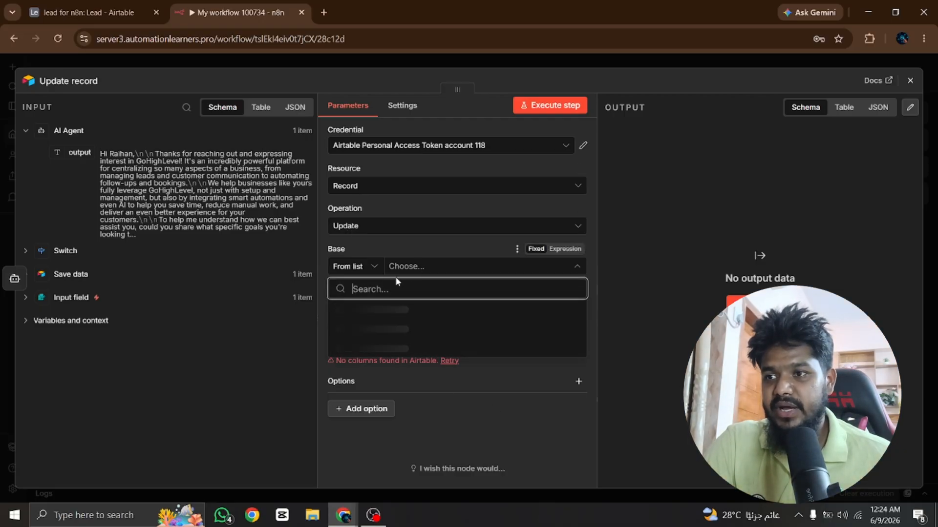
left_click(362, 308)
left_click(397, 308)
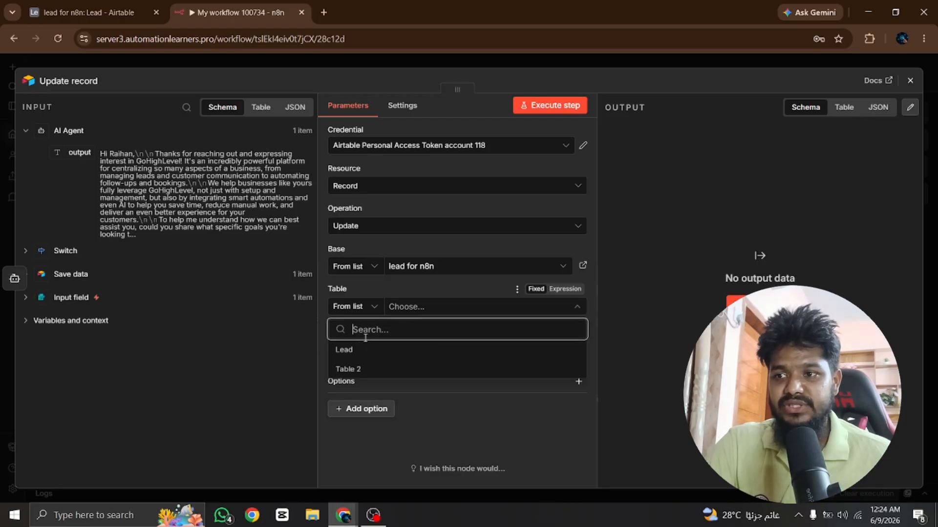
left_click(347, 351)
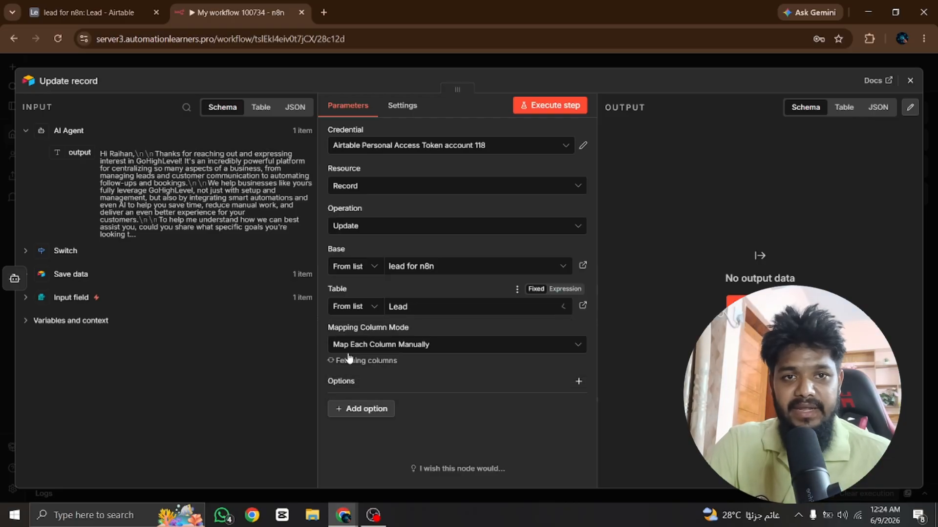
left_click(389, 347)
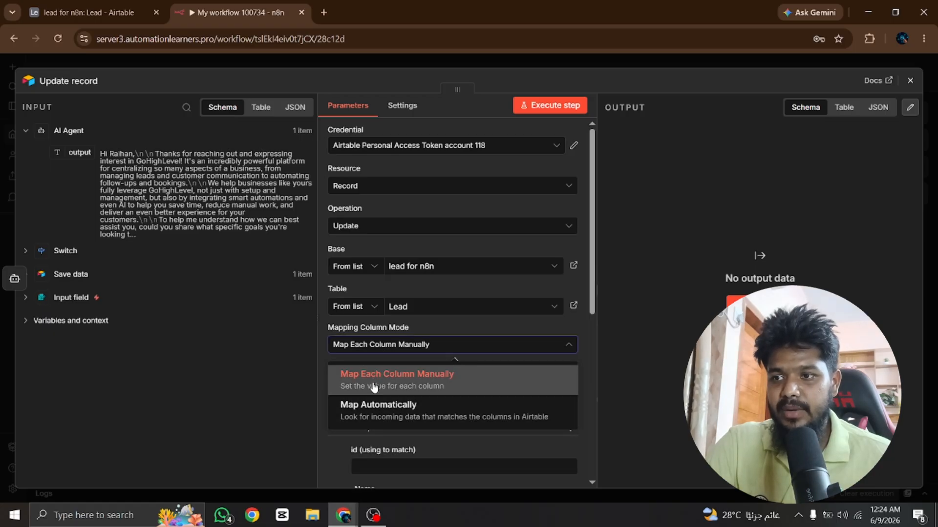
left_click(372, 409)
left_click(379, 349)
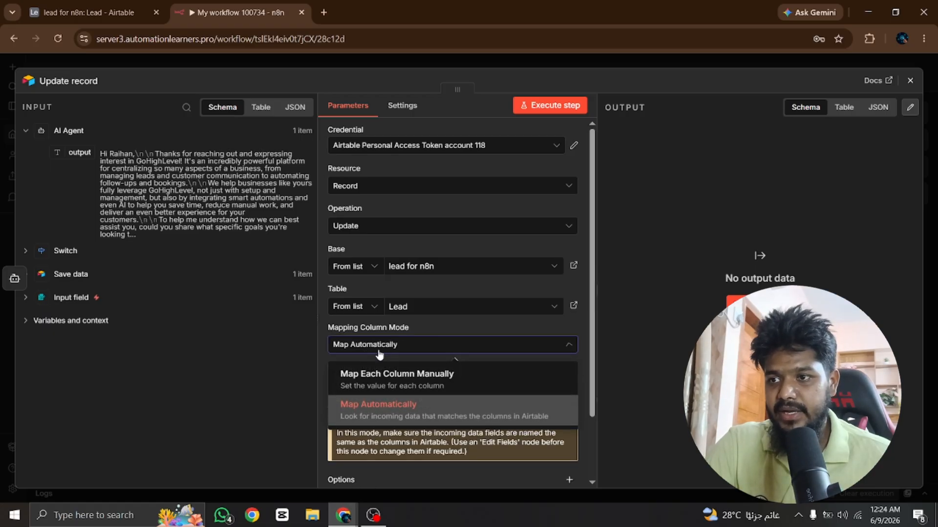
left_click(374, 376)
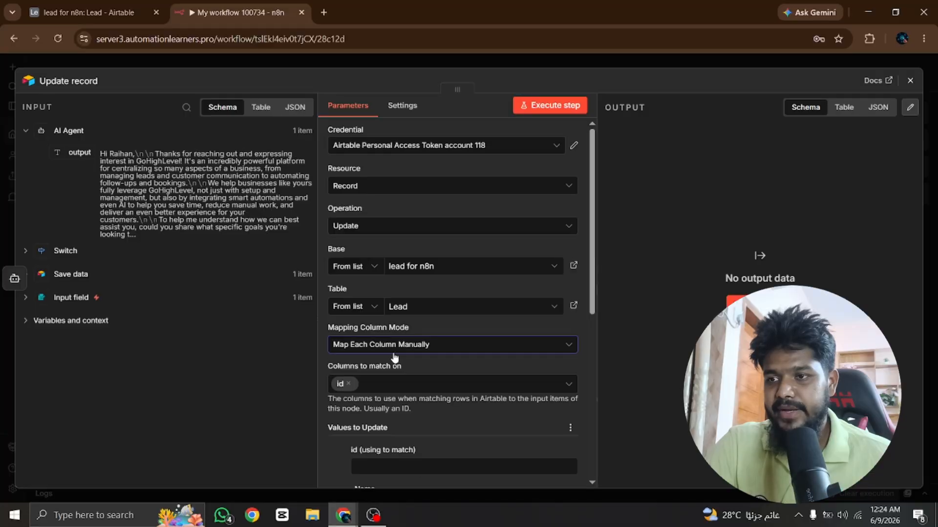
Map the id from the Save data node's output into the id (using to match) field
scroll(393, 357, "down", 3)
scroll(394, 356, "down", 2)
left_click(390, 282)
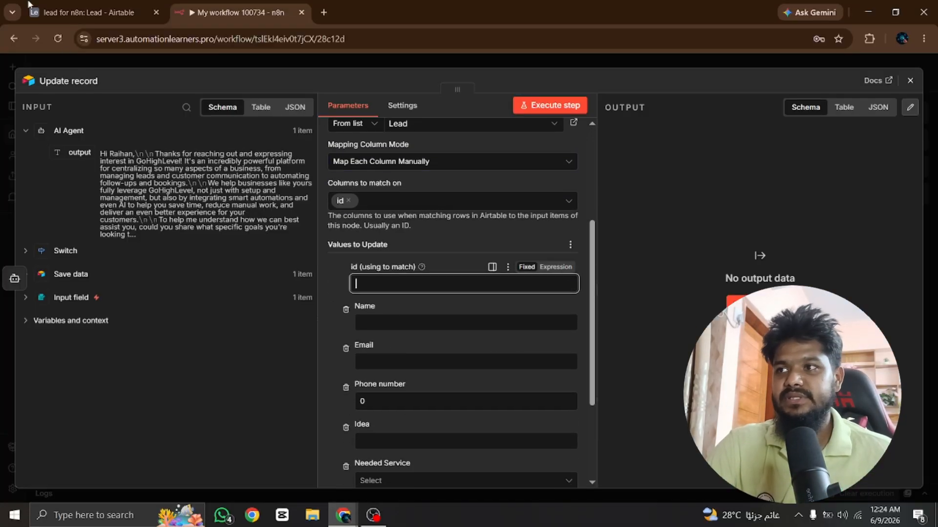
left_click(88, 12)
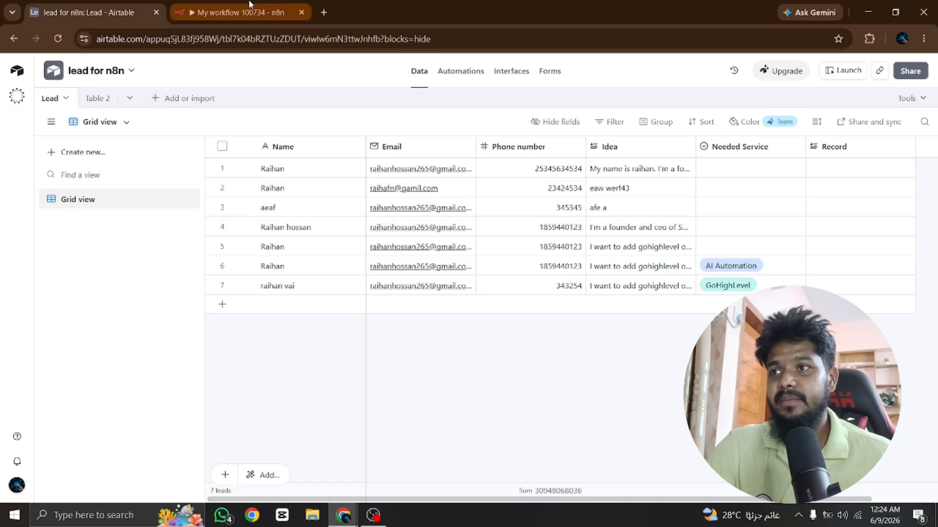
left_click(230, 12)
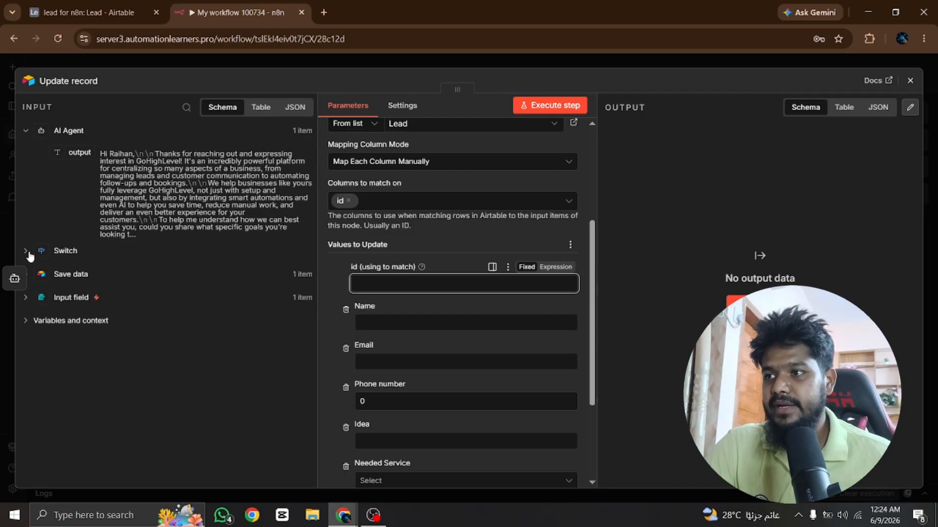
left_click(25, 299)
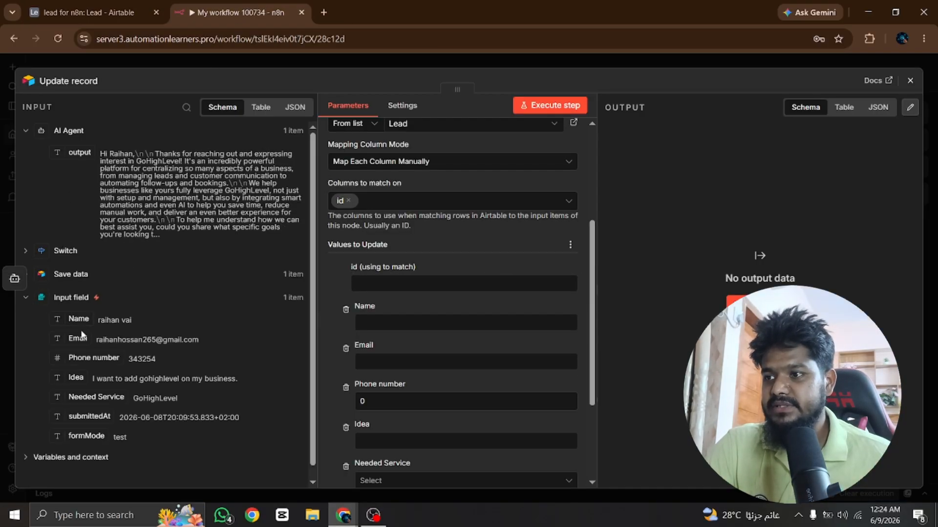
scroll(73, 342, "down", 1)
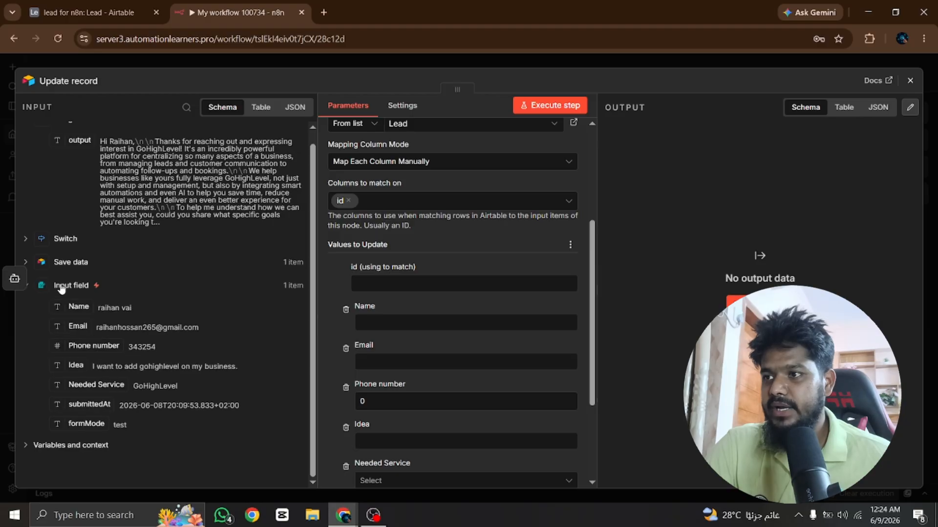
left_click(25, 262)
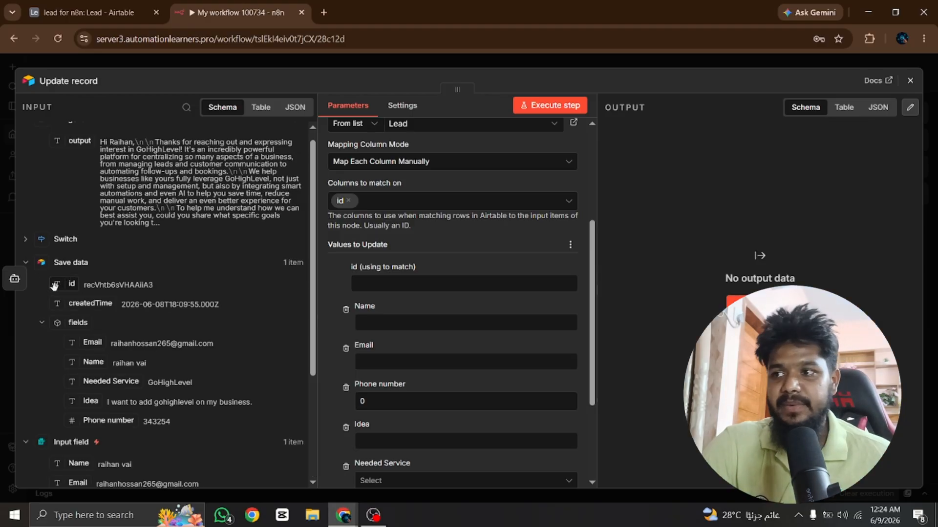
left_click_drag(55, 280, 382, 288)
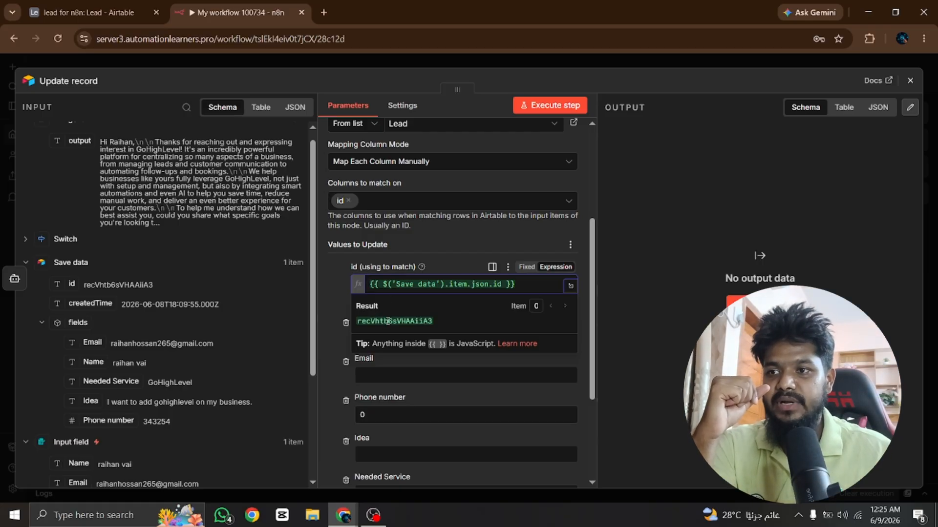
Map the AI Agent's output into the Record field as {{ $json.output }}
left_click(373, 335)
scroll(373, 335, "down", 3)
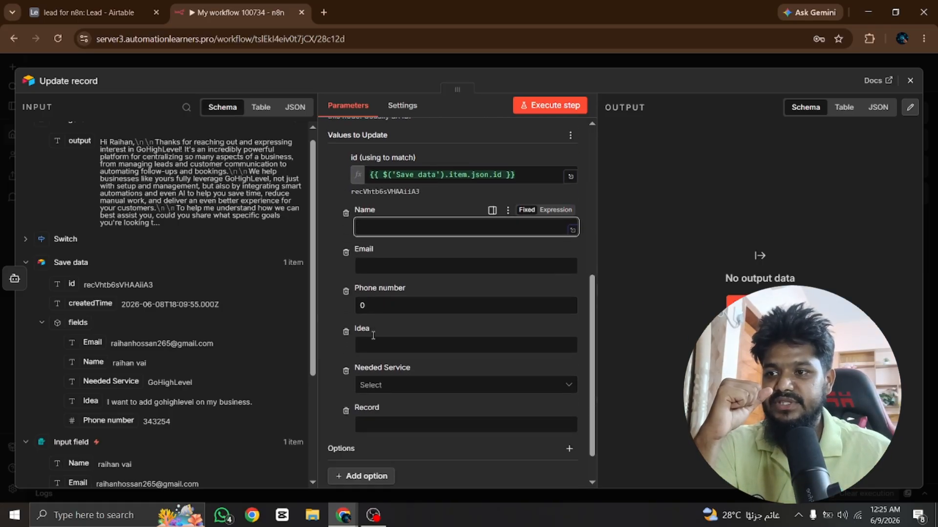
left_click(373, 377)
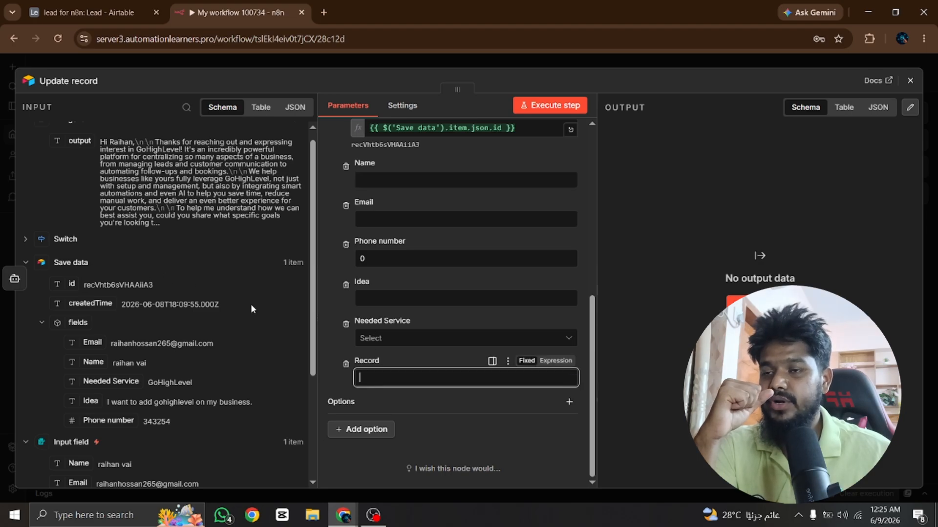
scroll(300, 339, "up", 1)
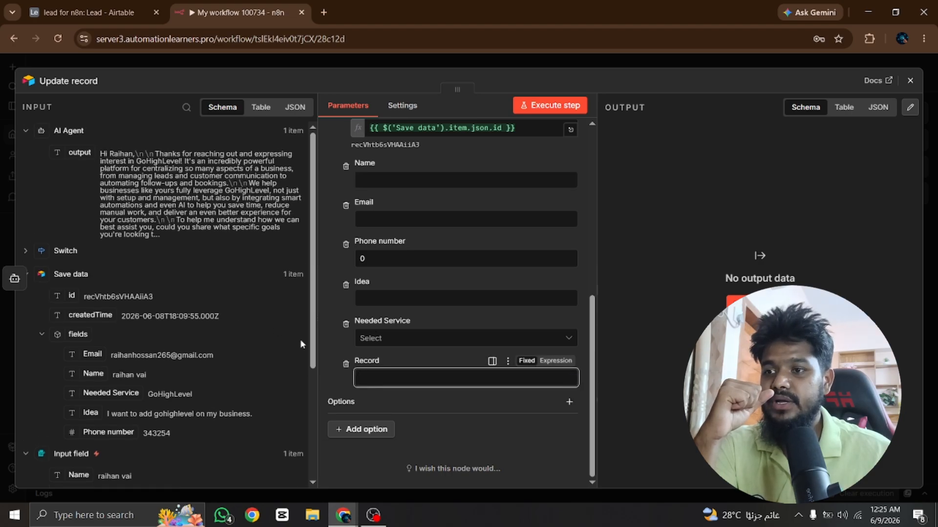
left_click(26, 131)
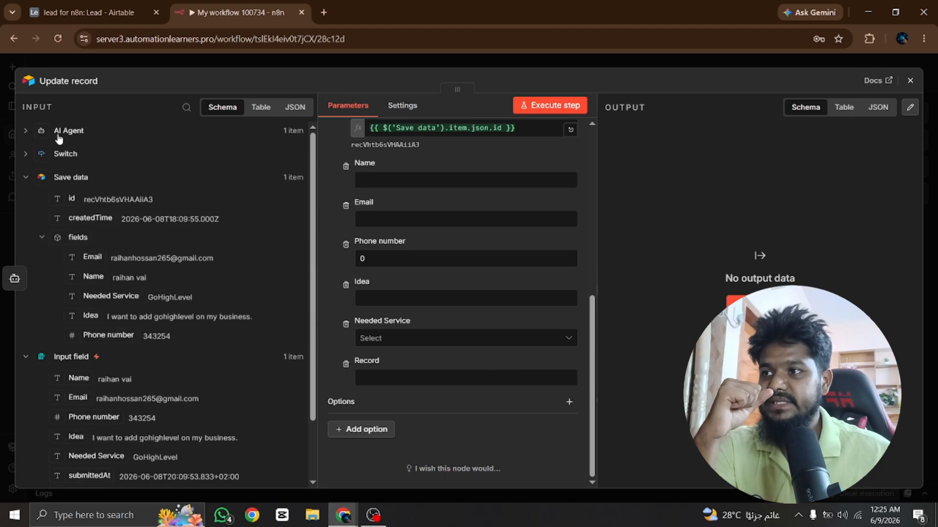
left_click(25, 131)
left_click_drag(67, 149, 394, 378)
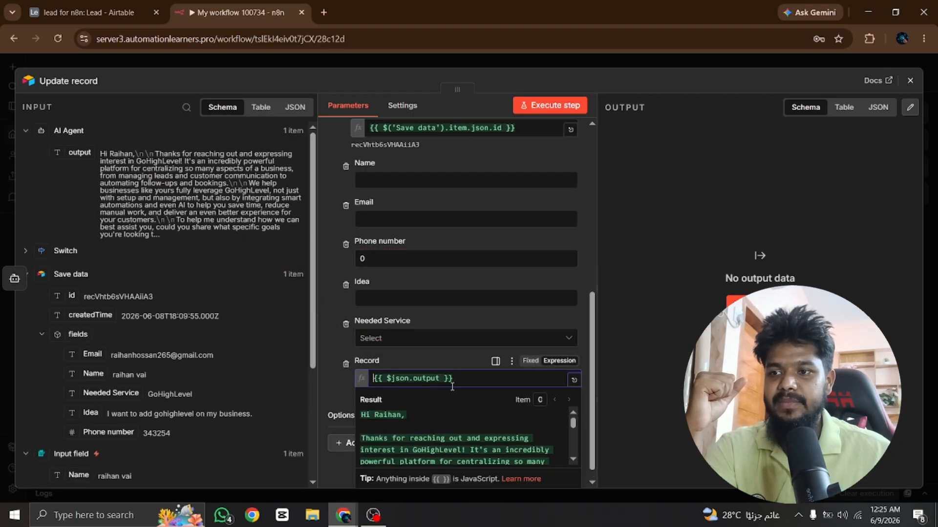
Close and run the Update record node, and check row 7's Record cell in the Airtable Lead table
left_click(592, 60)
left_click(749, 255)
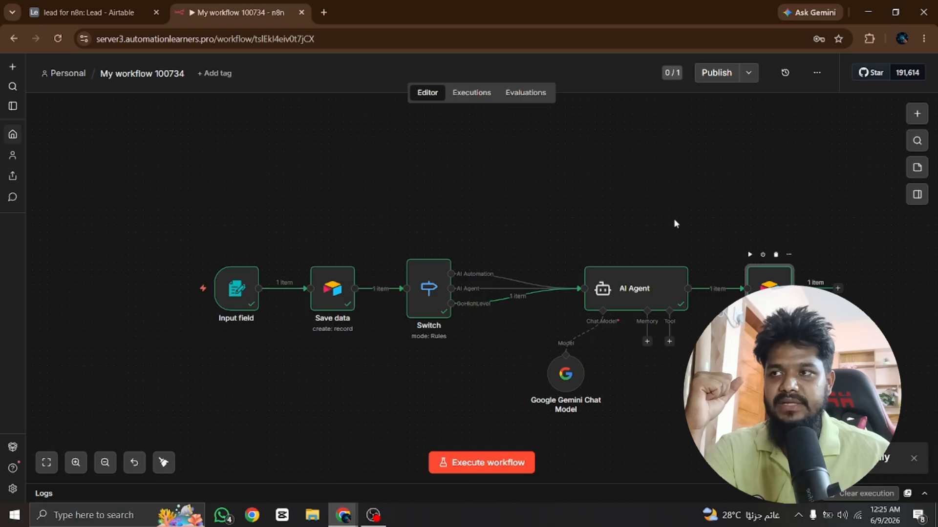
left_click(88, 12)
triple_click(833, 288)
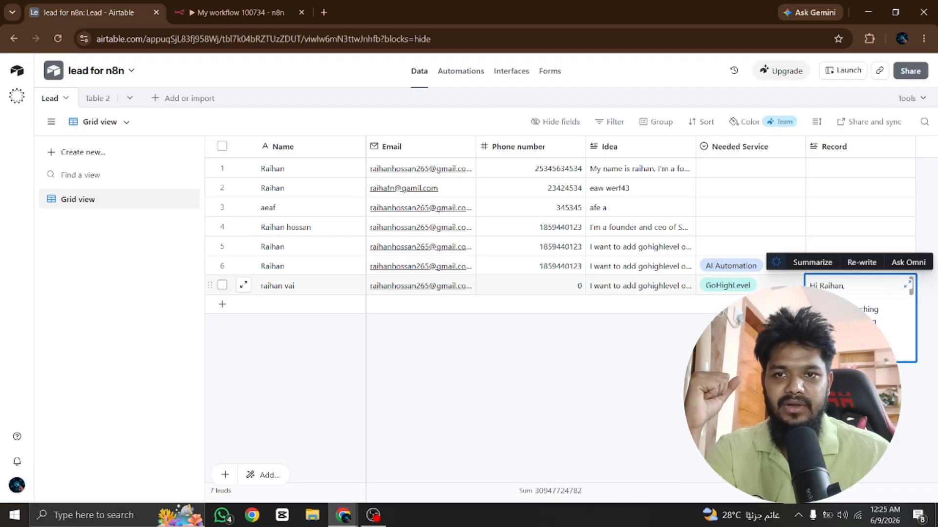
left_click(762, 352)
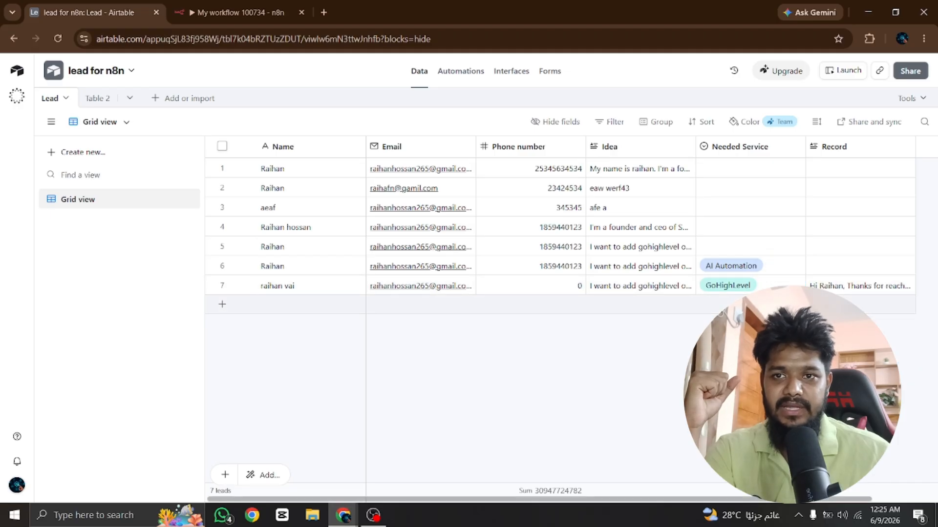
double_click(845, 288)
Switch to n8n, execute the whole workflow and fill in the lead's name in the Input lead test form
left_click(247, 12)
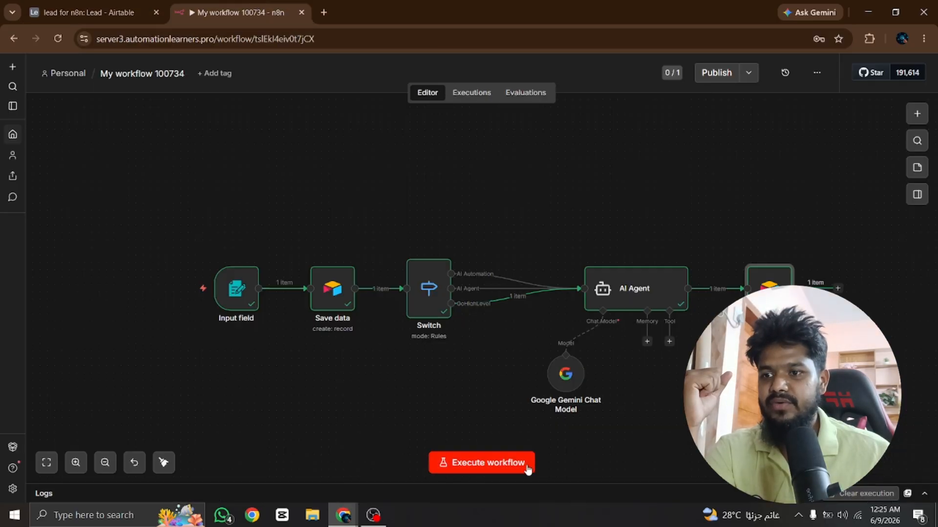
left_click(494, 469)
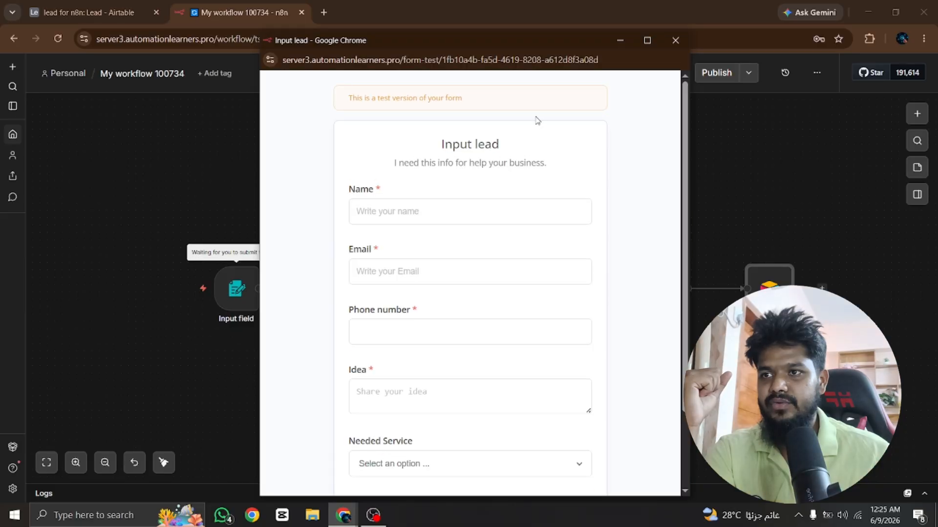
left_click(383, 214)
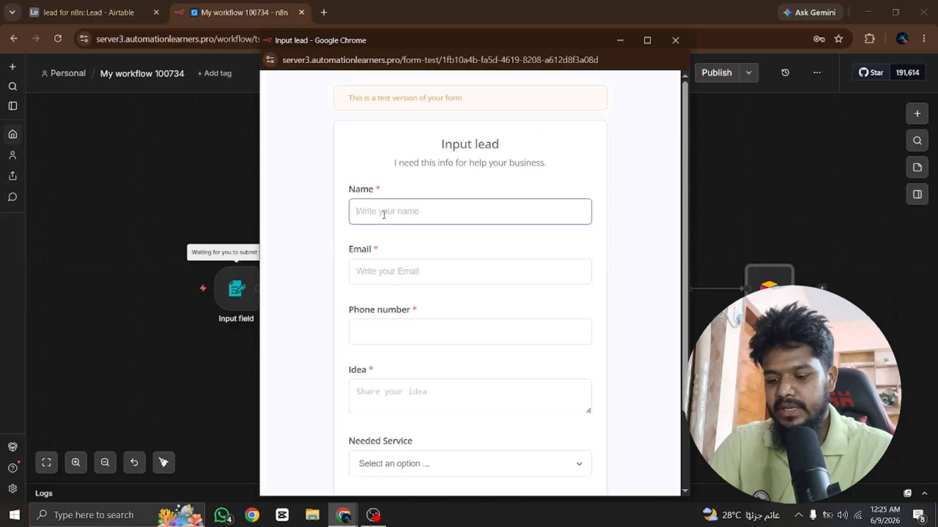
type("Raihan")
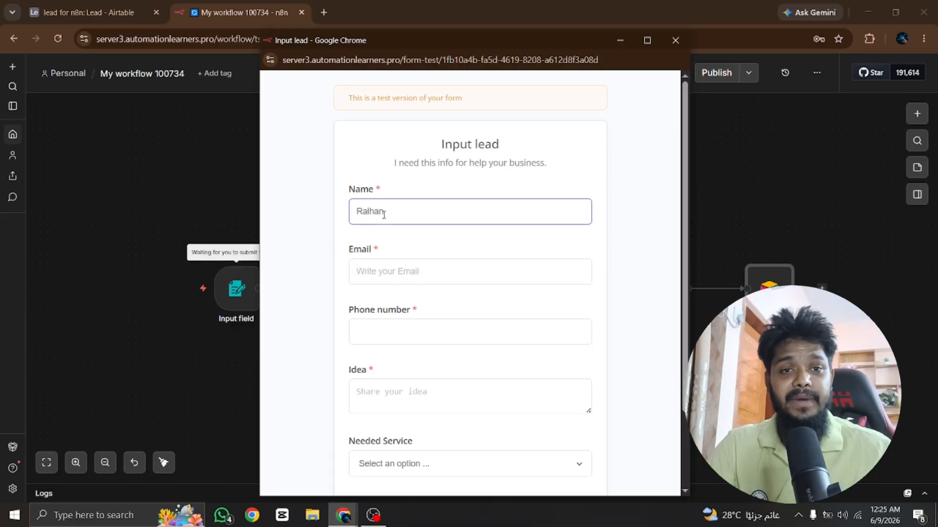
Fill in the form's Email field with the lead's e-mail address from the clipboard history
left_click(374, 275)
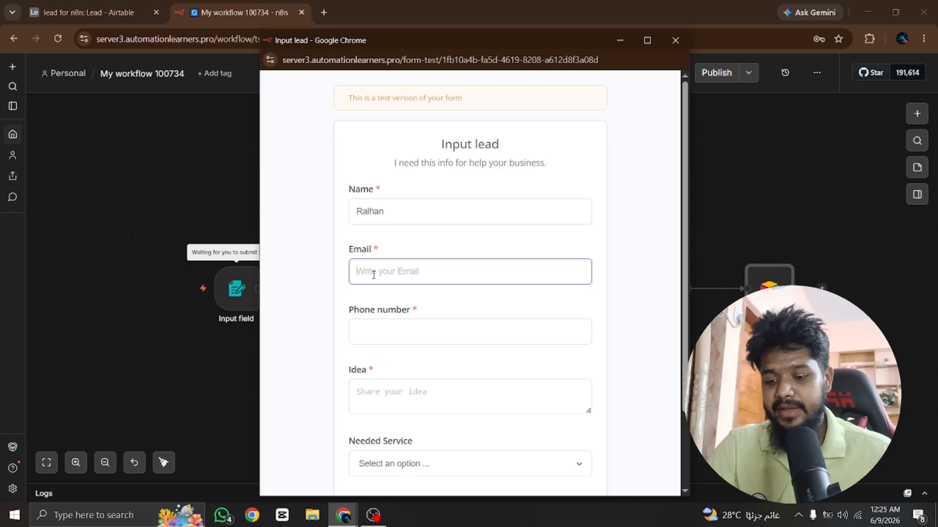
type("zz")
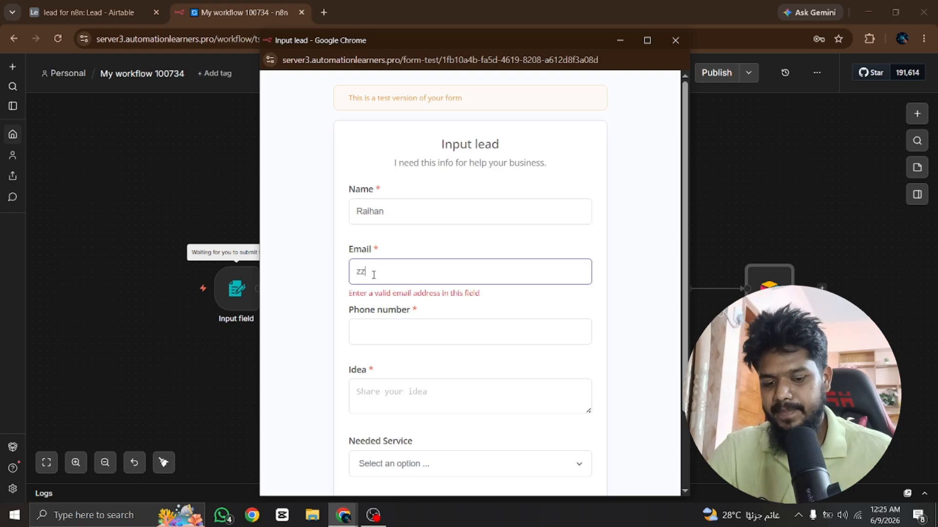
key("BackSpace")
key("BackSpace")
key("super+v")
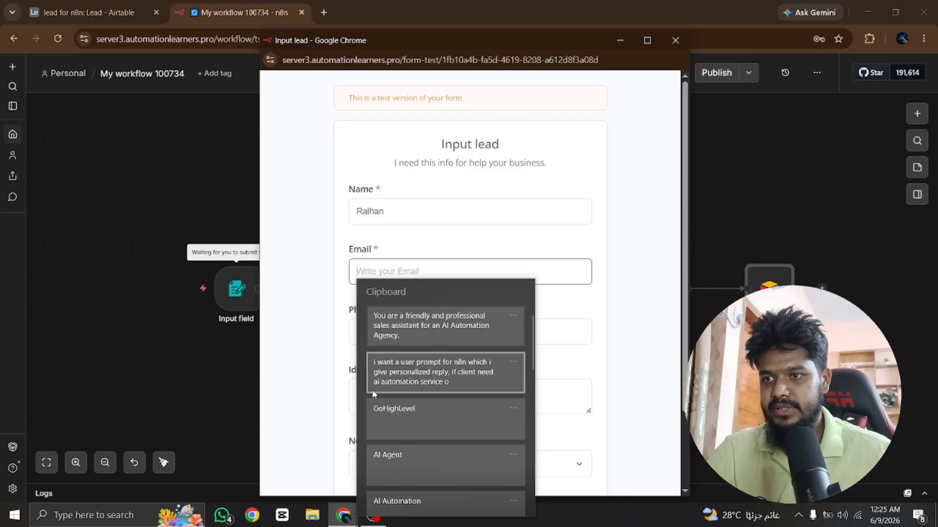
scroll(374, 394, "down", 5)
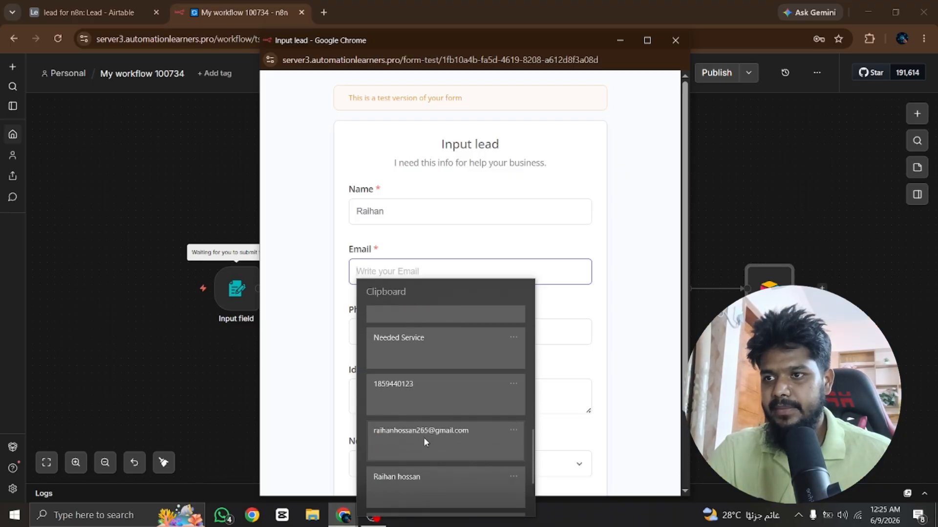
left_click(423, 437)
Fill in the Phone number field with the lead's phone number from the clipboard history
key("Tab")
key("super+v")
scroll(418, 281, "up", 2)
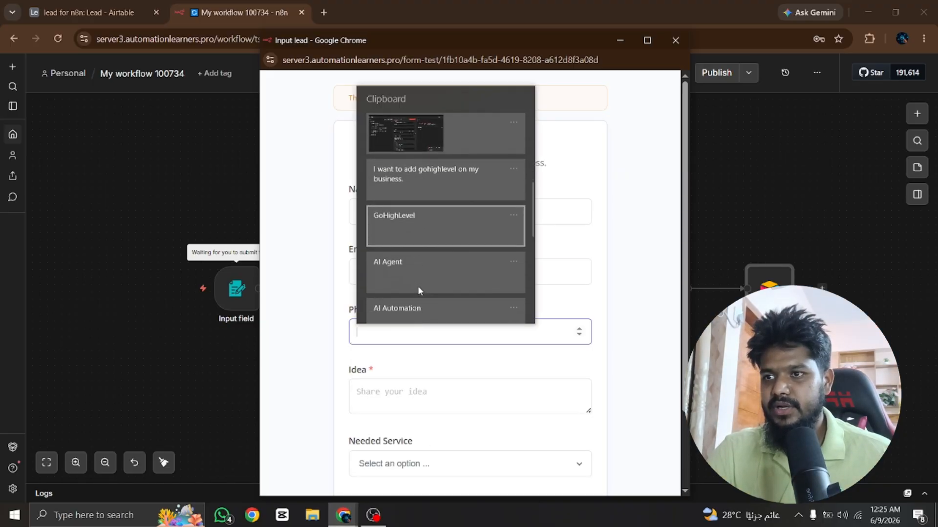
scroll(419, 289, "down", 4)
left_click(419, 278)
Choose AI Agent as the Needed Service in the Input lead form
left_click(388, 404)
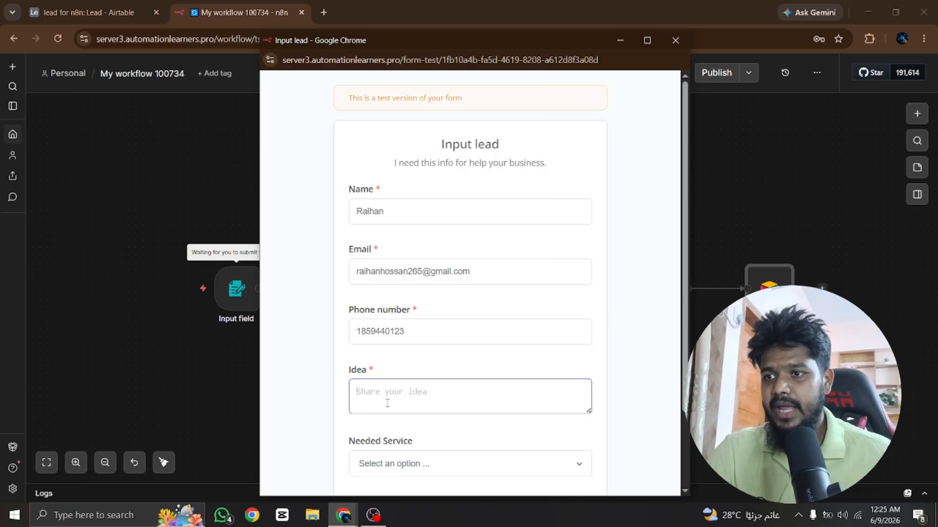
left_click(391, 467)
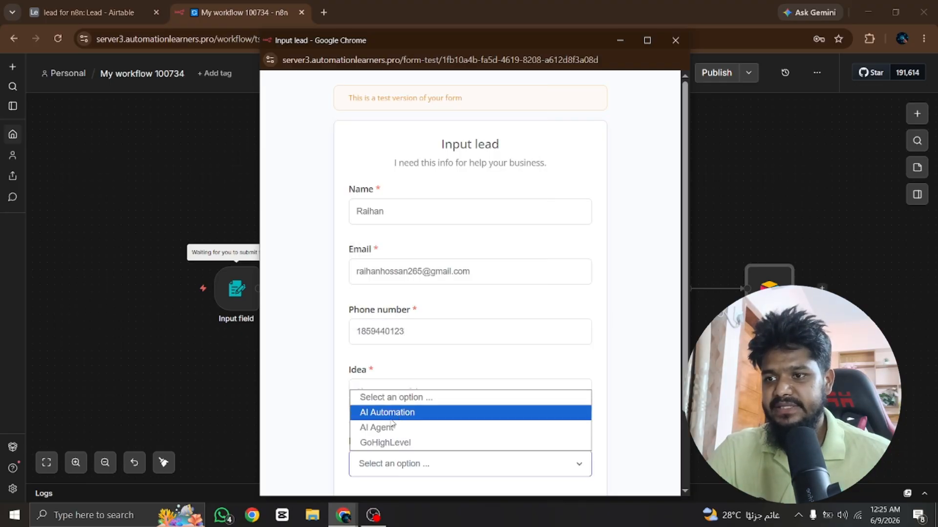
left_click(392, 428)
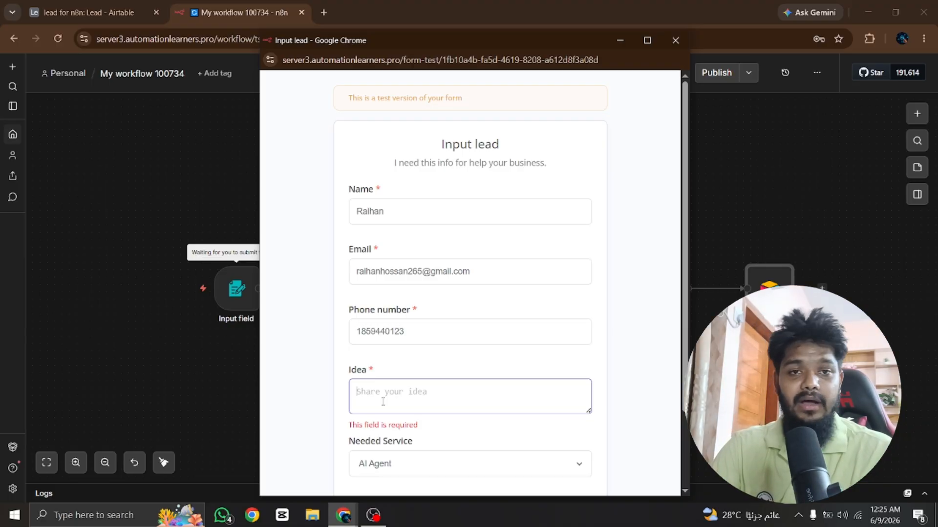
Enter "I wanna integrate ai agent on my business to automate my manual work." in the form's Idea field
type("I wanna int")
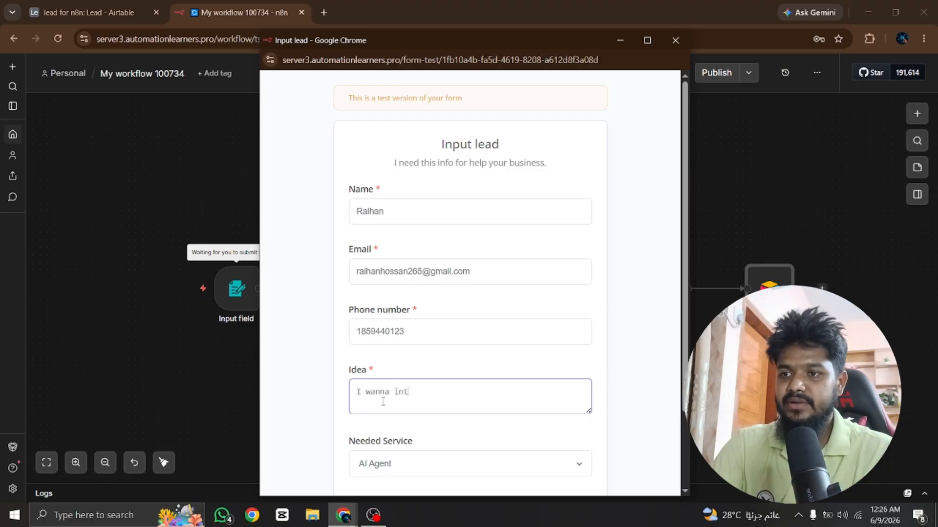
type("egerat")
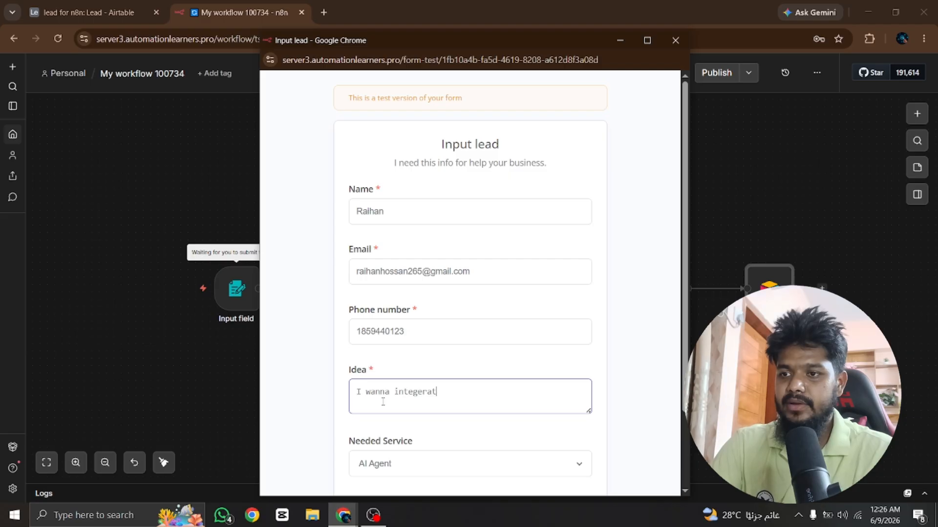
type("e")
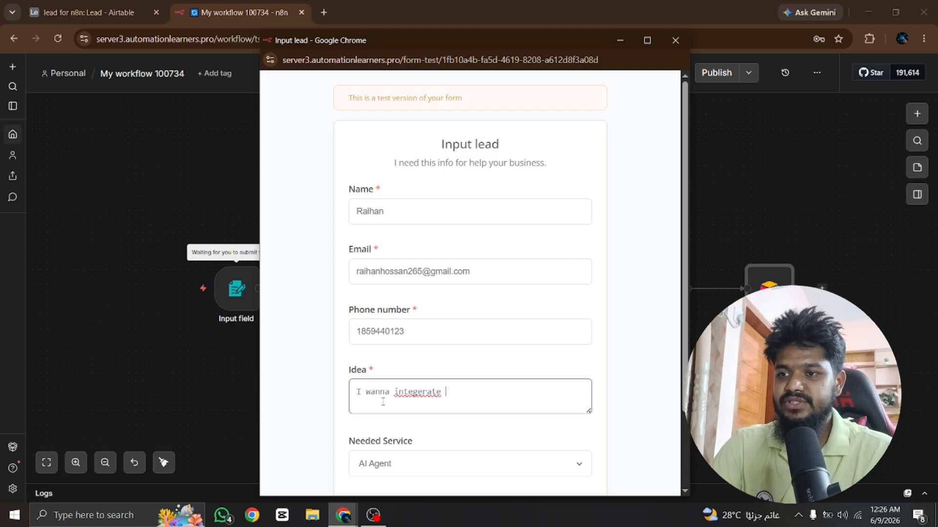
right_click(412, 397)
left_click(452, 109)
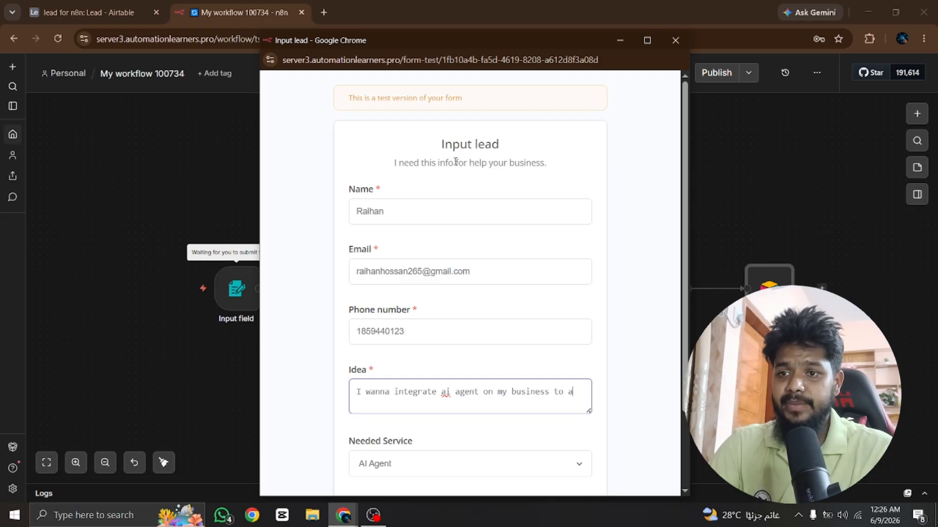
type("utomate my manual work.")
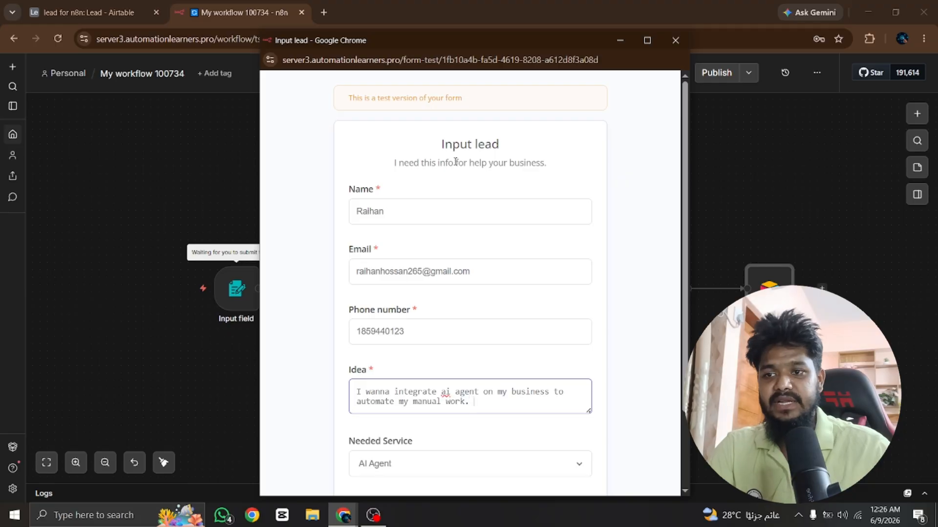
Submit the completed Input lead form and close its window
scroll(466, 169, "down", 3)
left_click(427, 433)
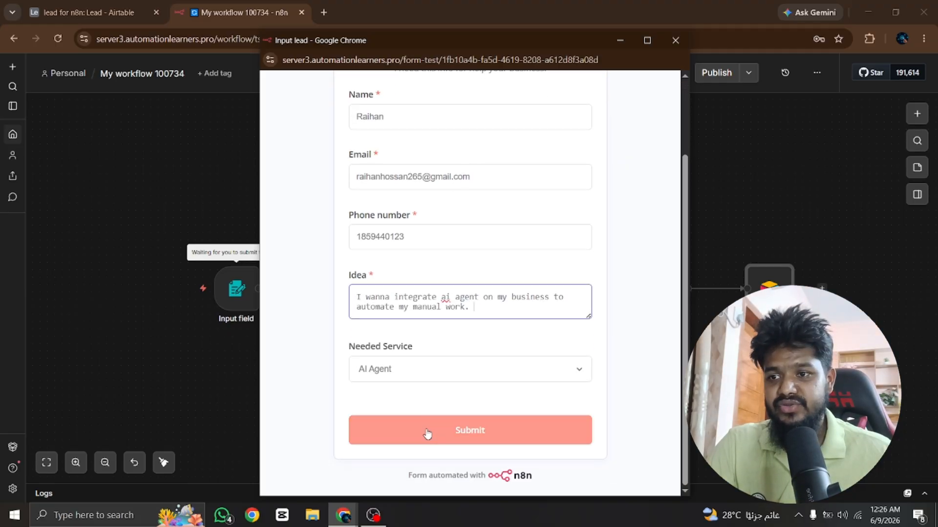
left_click(676, 40)
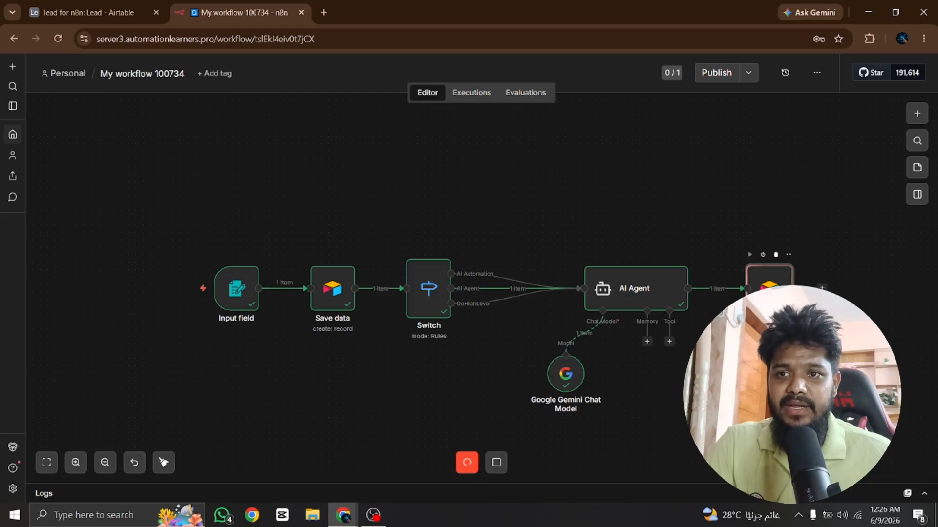
Switch to Airtable, read the AI reply in row 8's Record cell of the Lead table, and return to the n8n workflow
left_click(30, 11)
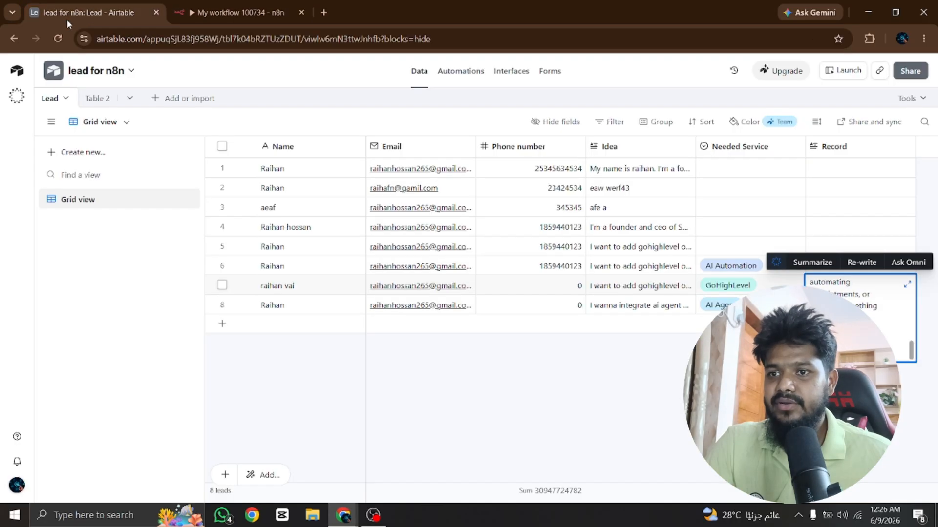
double_click(837, 305)
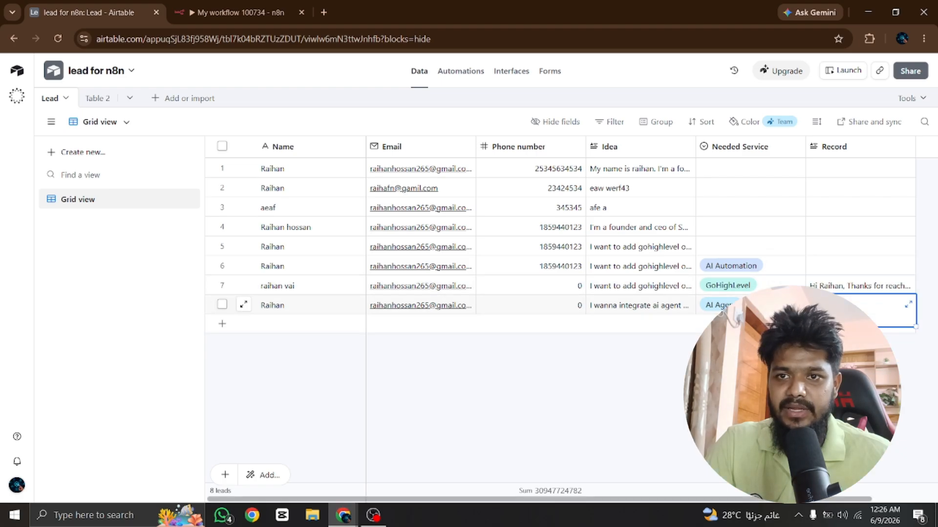
scroll(836, 332, "up", 6)
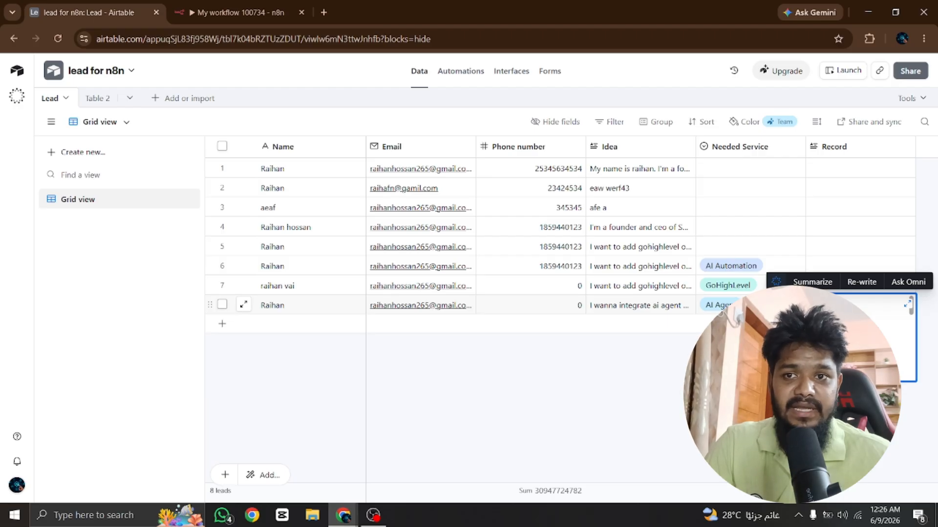
scroll(836, 332, "down", 2)
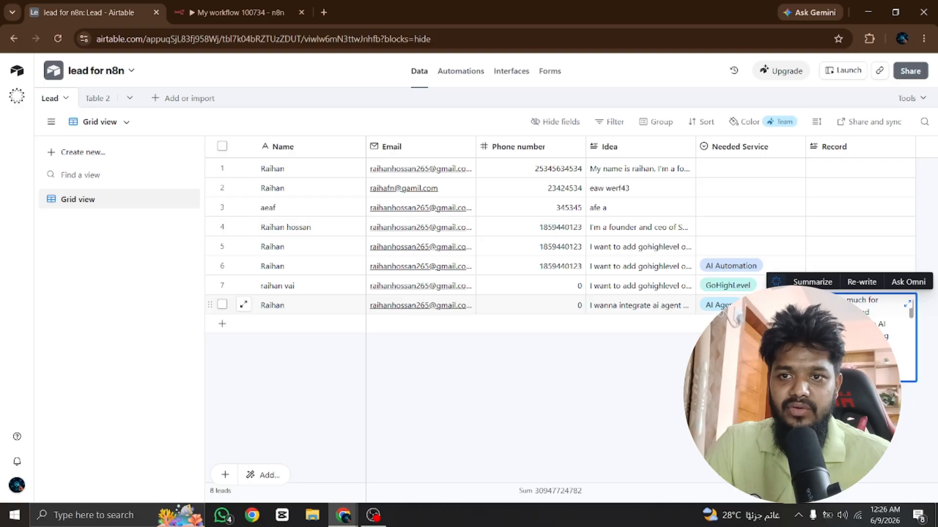
scroll(872, 337, "down", 2)
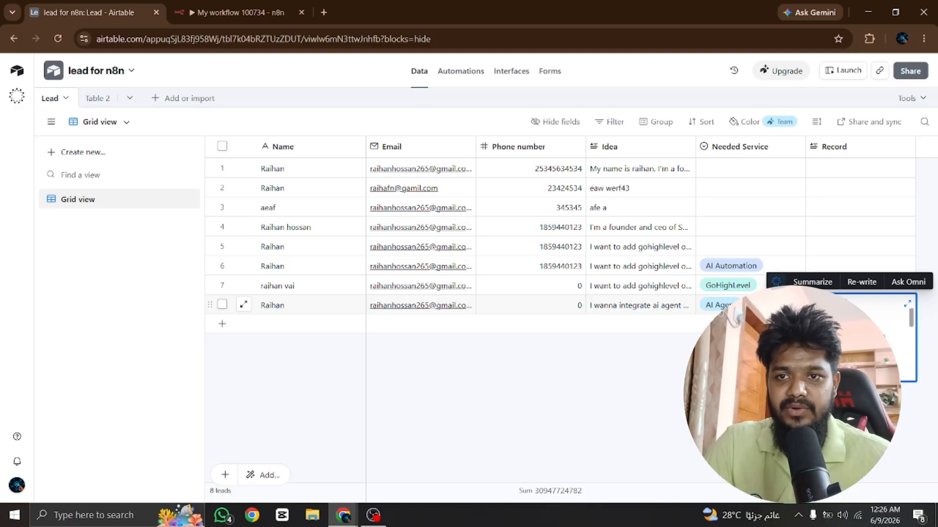
scroll(872, 337, "down", 2)
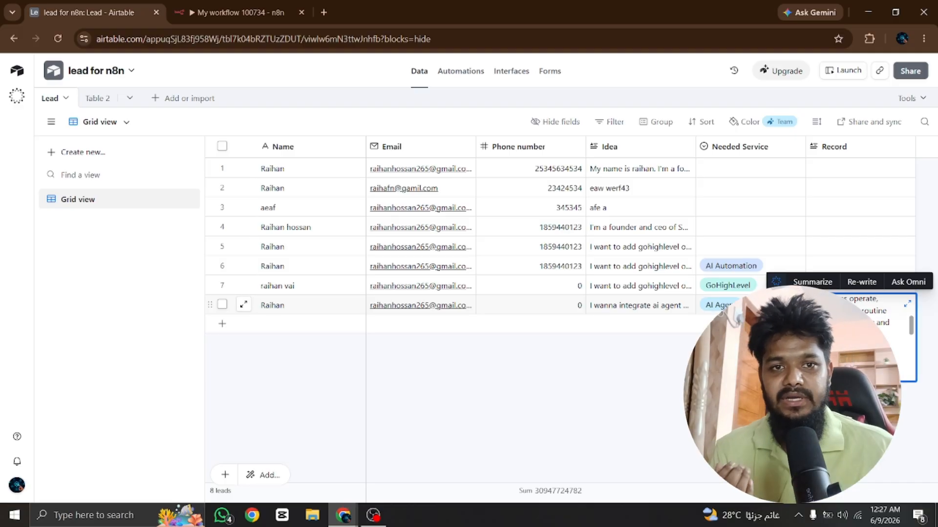
left_click(781, 401)
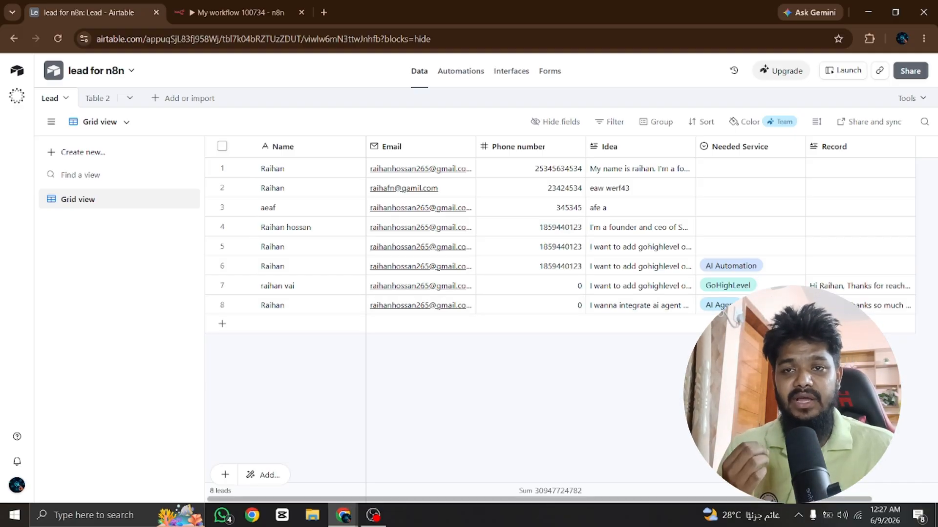
left_click(872, 311)
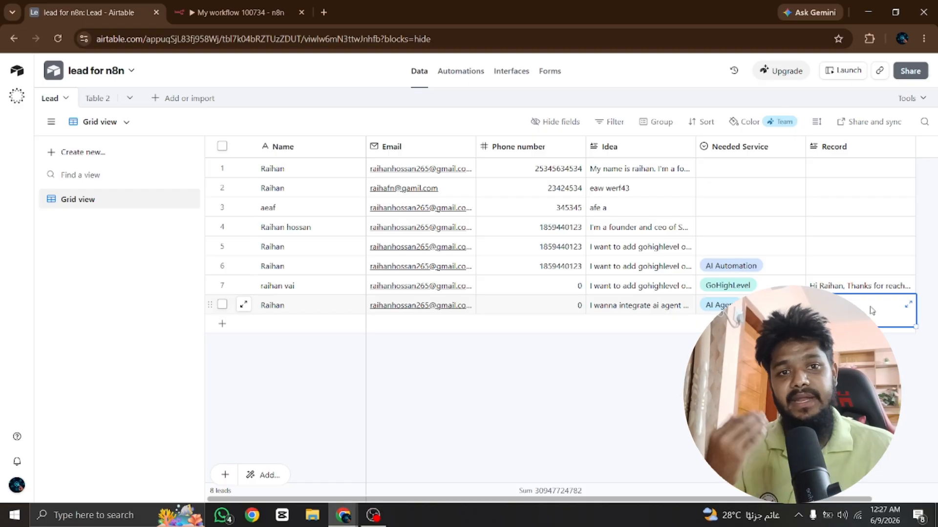
left_click(224, 4)
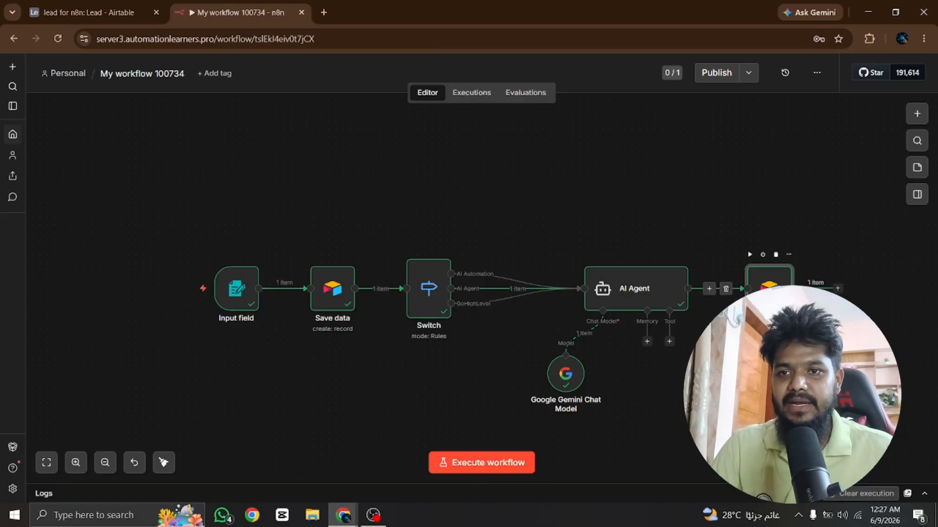